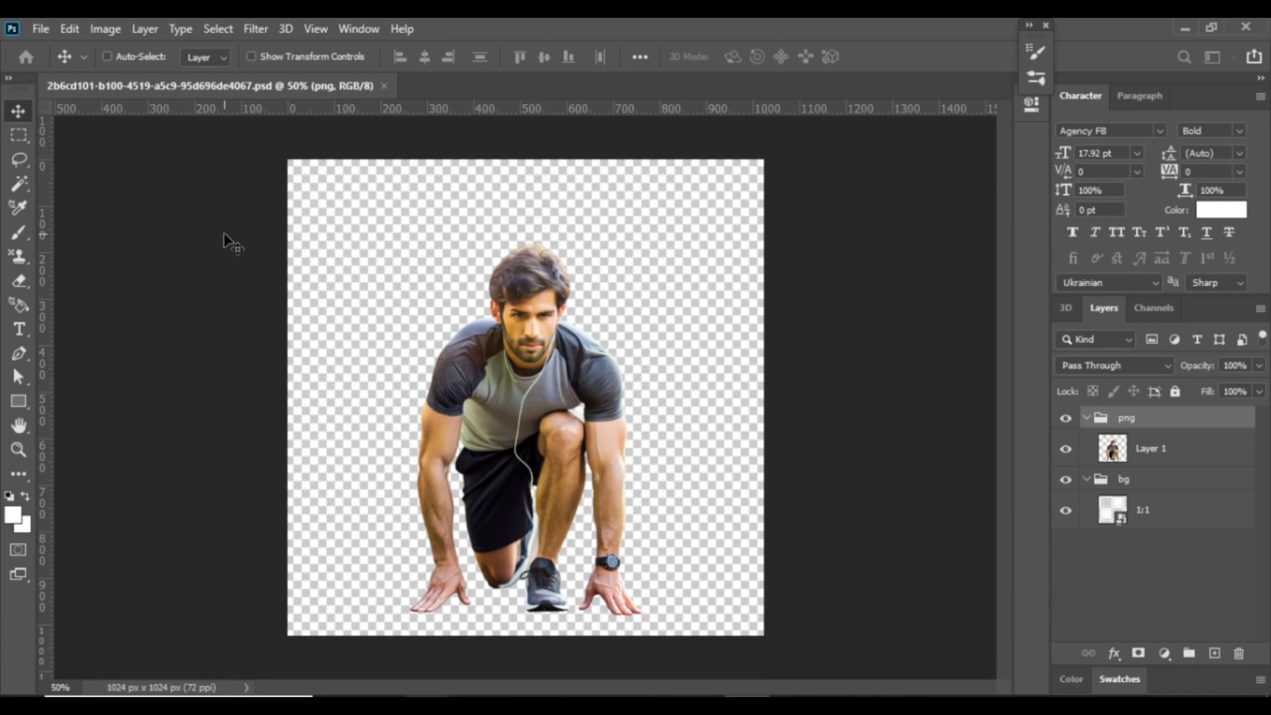
Create a 2000 × 1500 px RGB document at 72 pixels/inch and draw a rectangle shape covering the whole canvas.
key("ctrl+n")
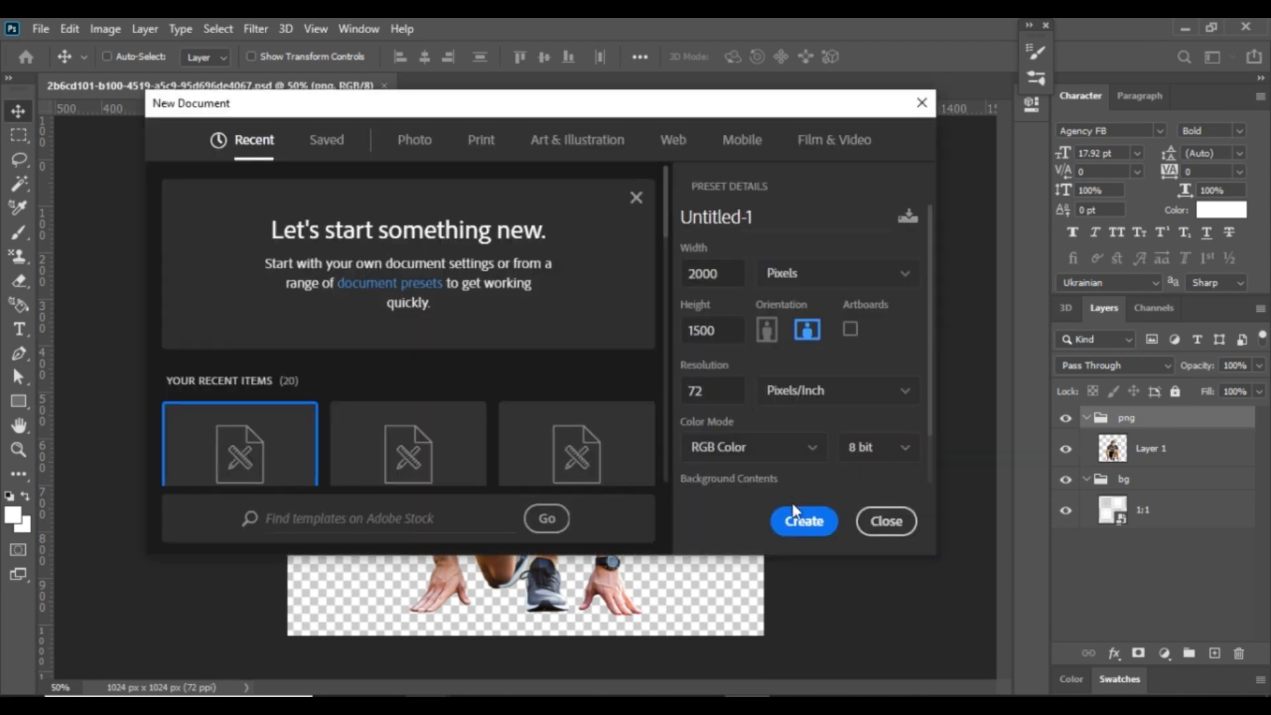
left_click(796, 514)
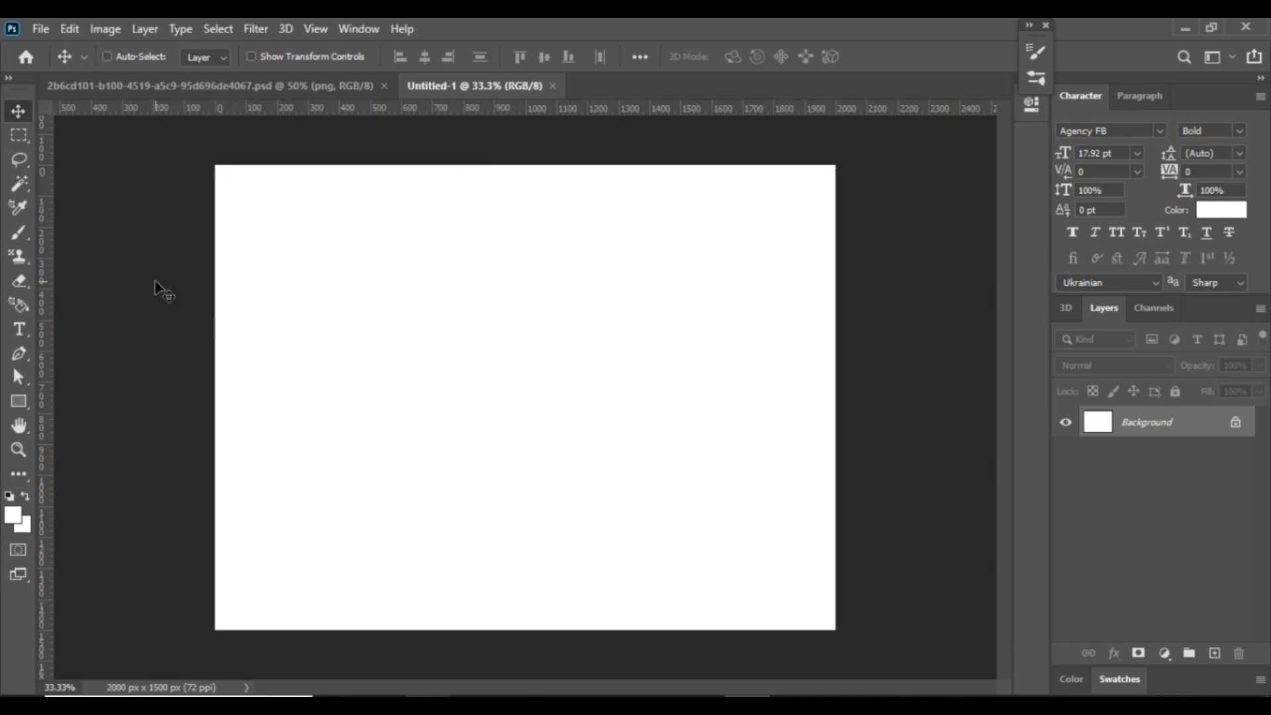
left_click(18, 401)
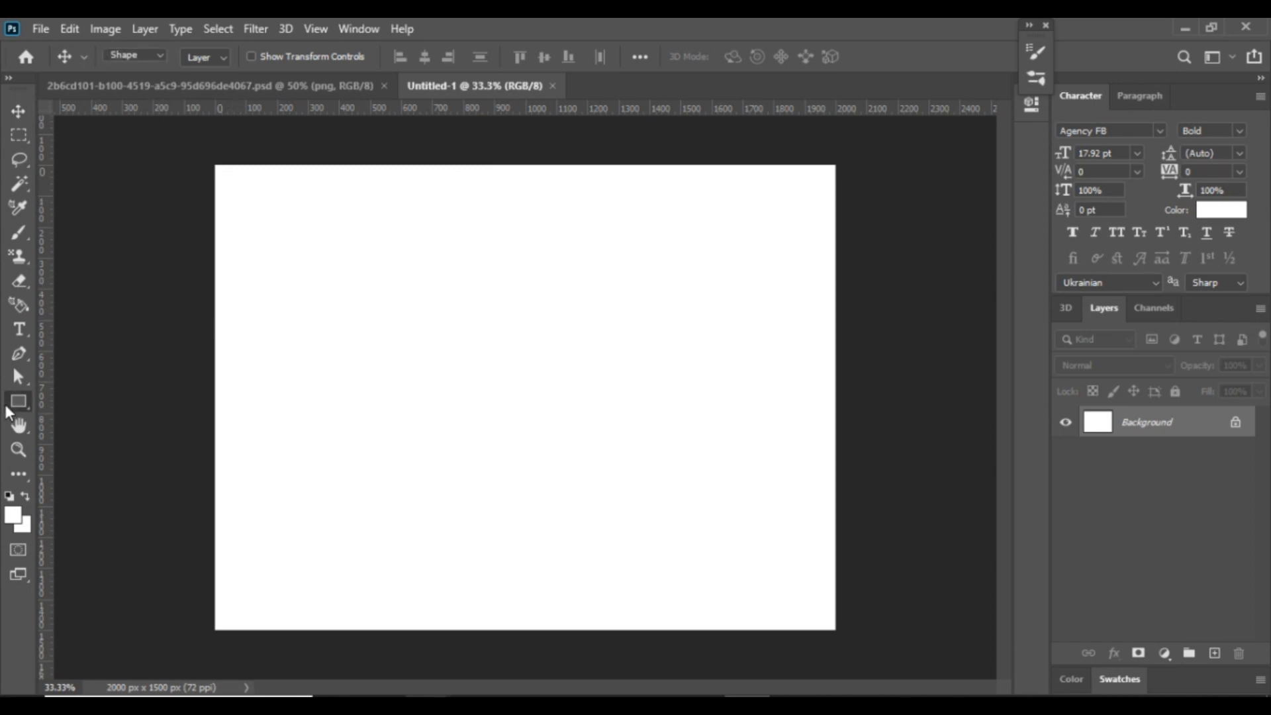
left_click_drag(211, 162, 836, 632)
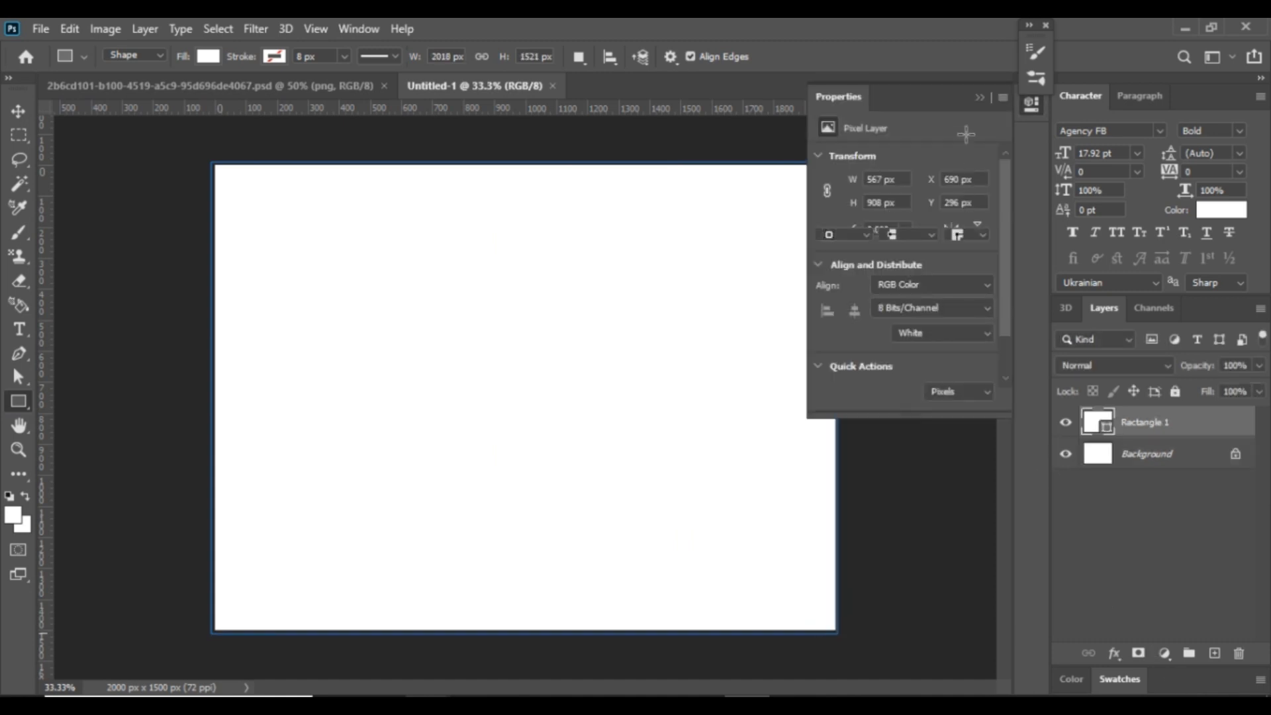
left_click(989, 96)
Fill the rectangle with the olive green swatch as the background color.
left_click(18, 110)
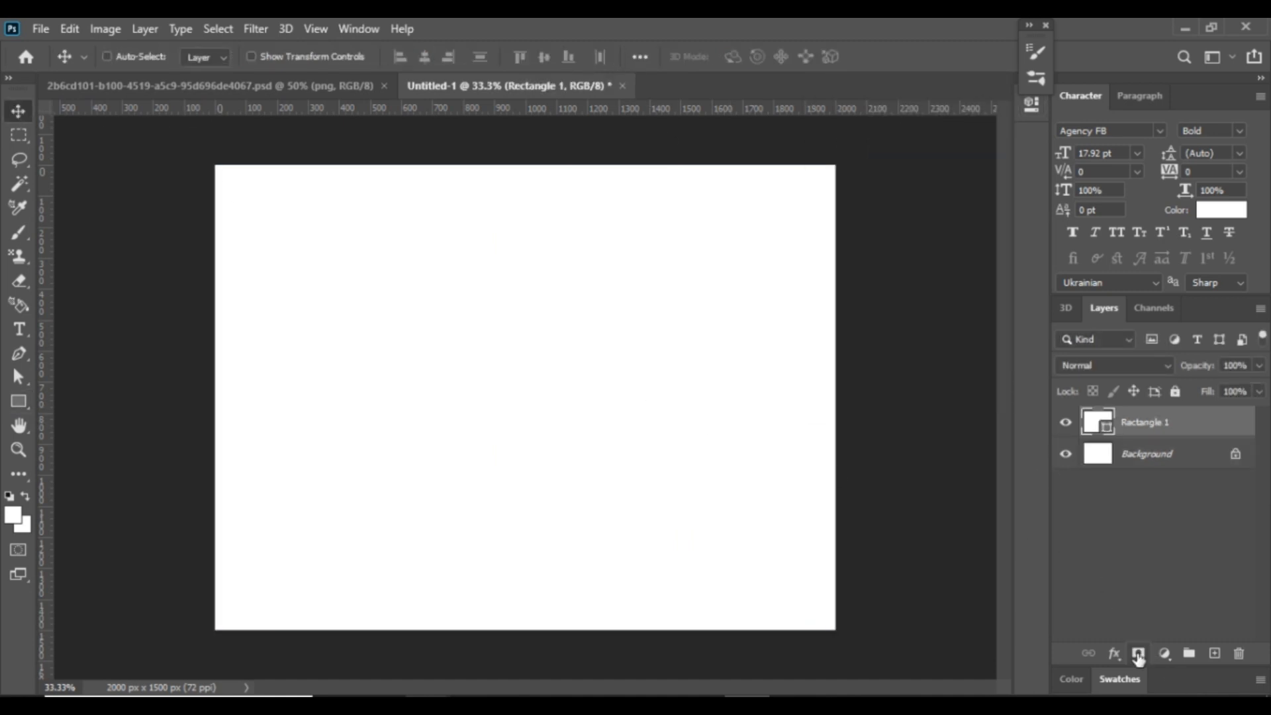
left_click(1133, 681)
left_click(1110, 361)
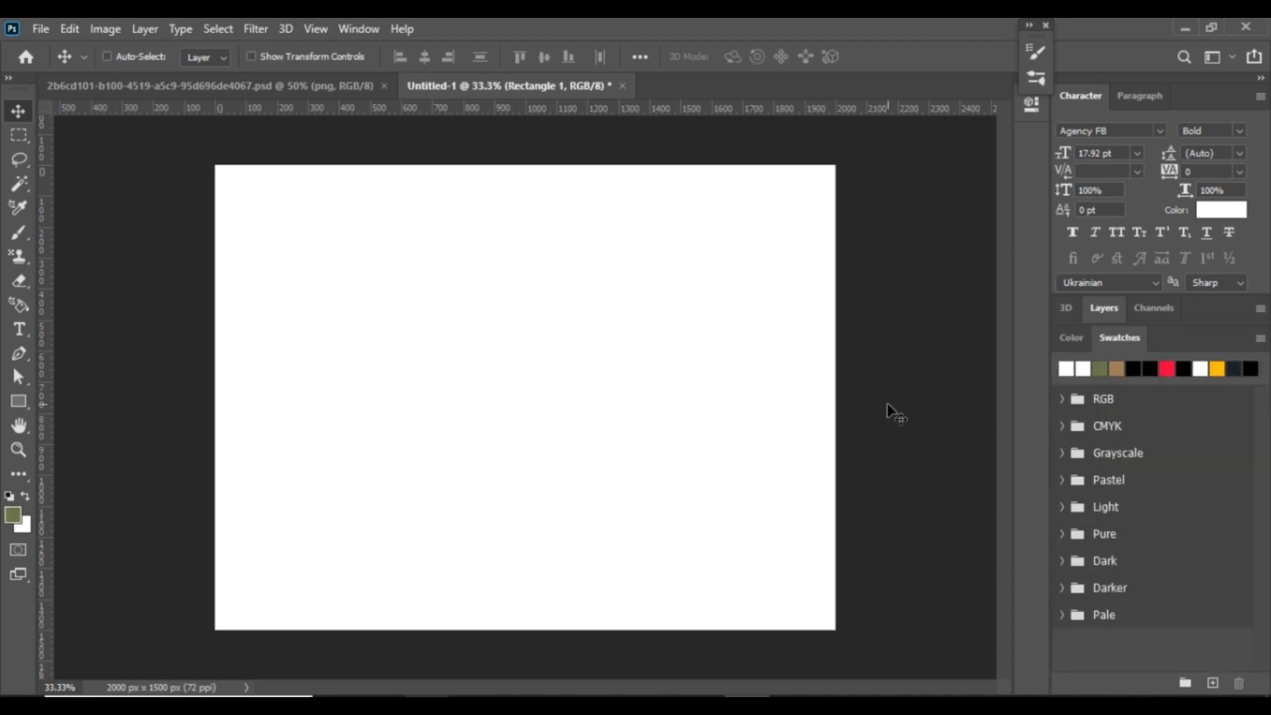
Bring the crouching athlete from the other open document into Untitled-1 and scale him up to about 117%.
left_click(323, 91)
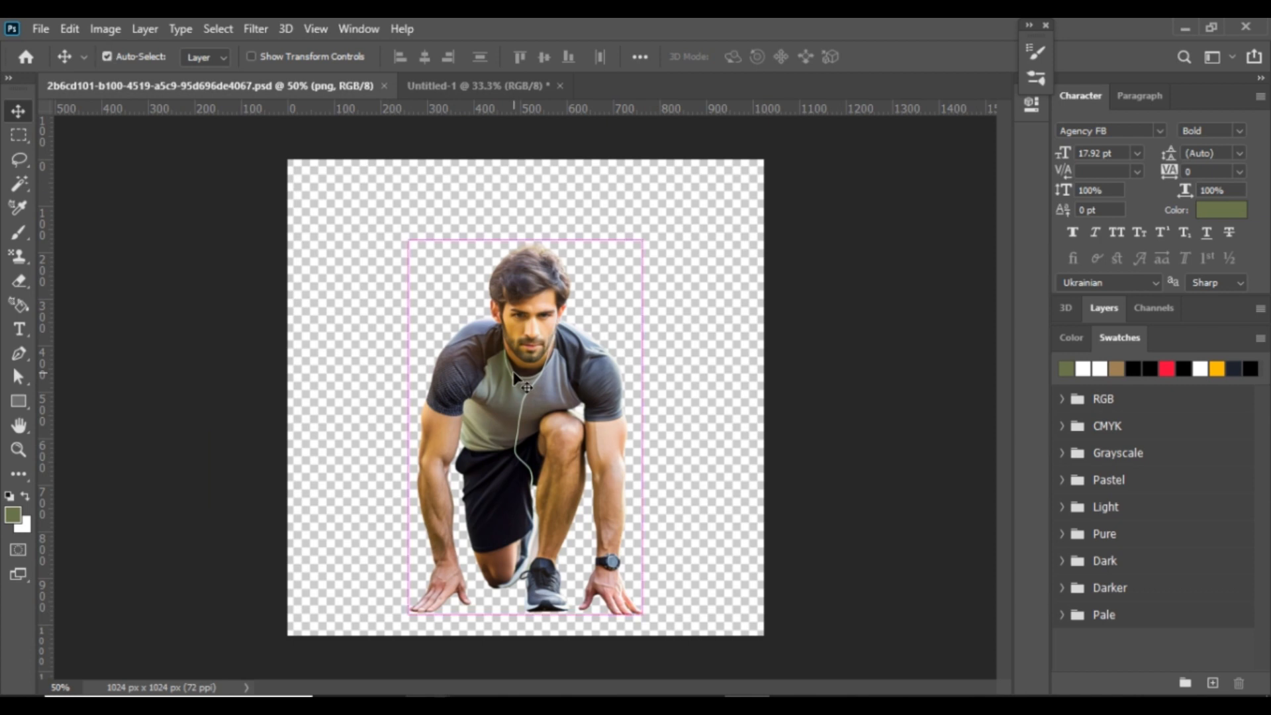
left_click_drag(514, 374, 526, 401)
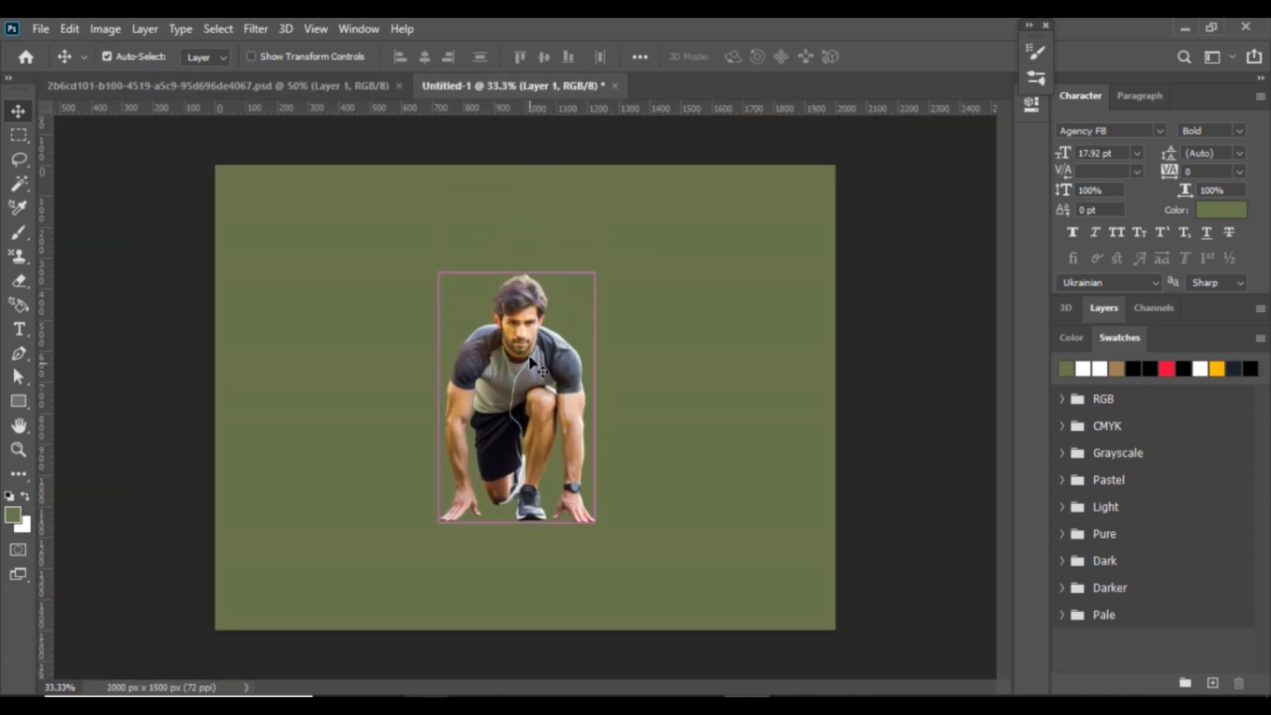
key("ctrl+t")
left_click_drag(517, 270, 525, 232)
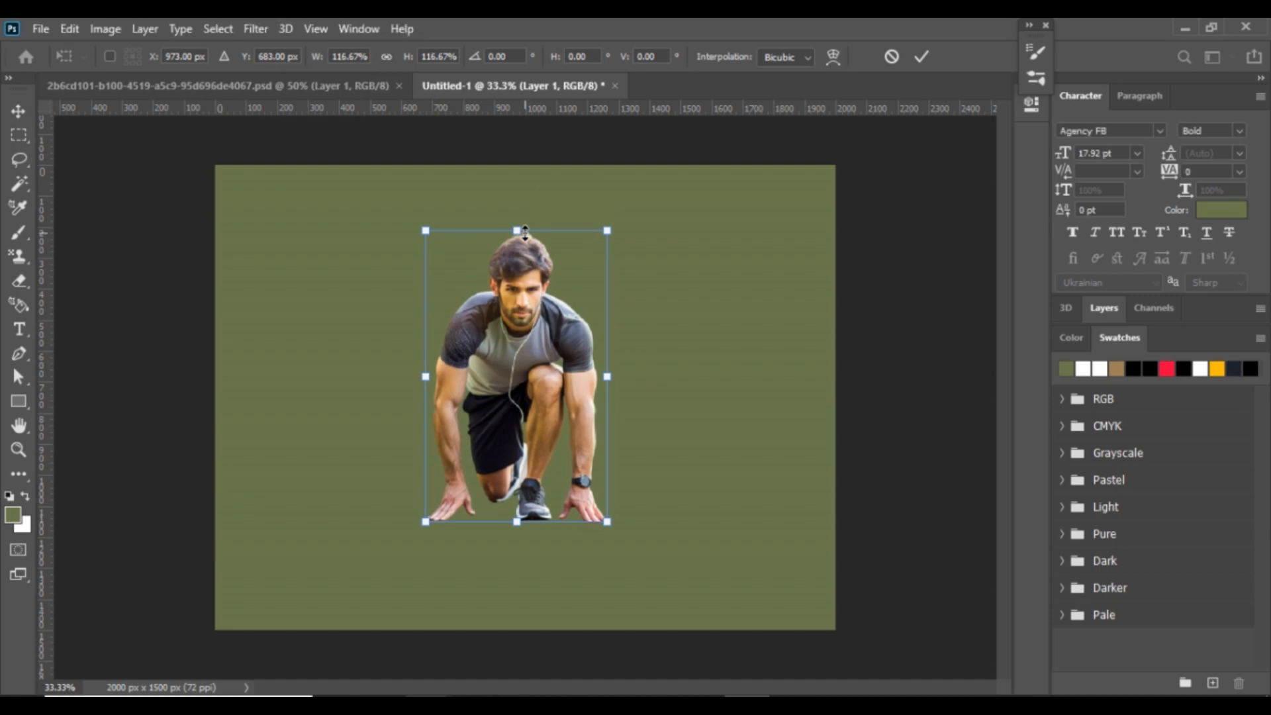
key("Return")
Center the athlete horizontally on the canvas and clear the selection.
key("ctrl+a")
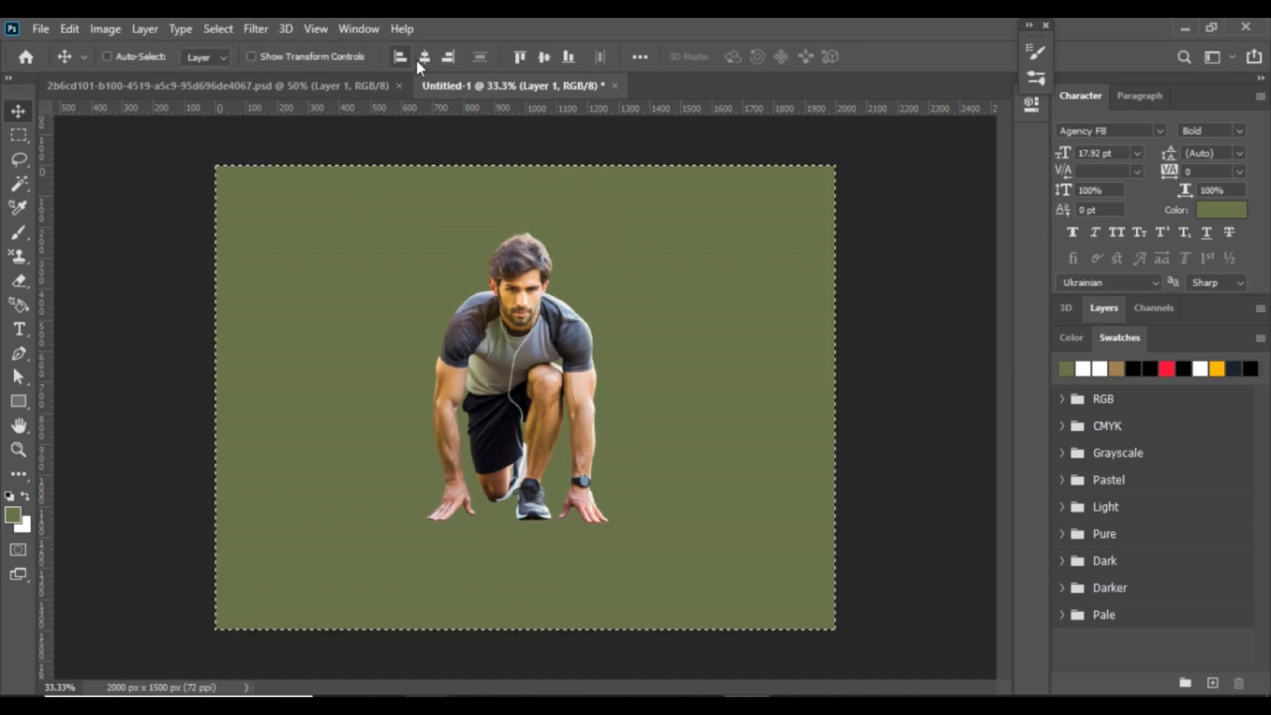
left_click(427, 55)
key("ctrl+d")
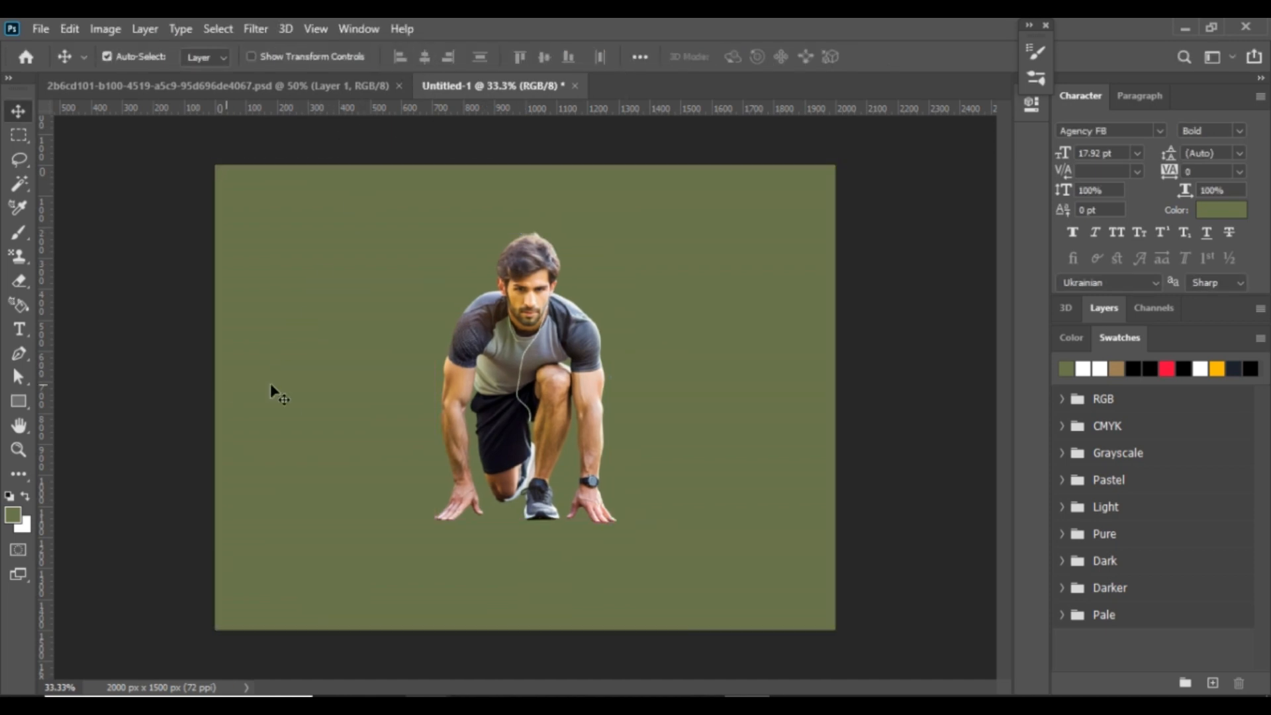
Add a text layer reading "PARIS" in Agency FB Bold beside the athlete.
key("t")
left_click(290, 312)
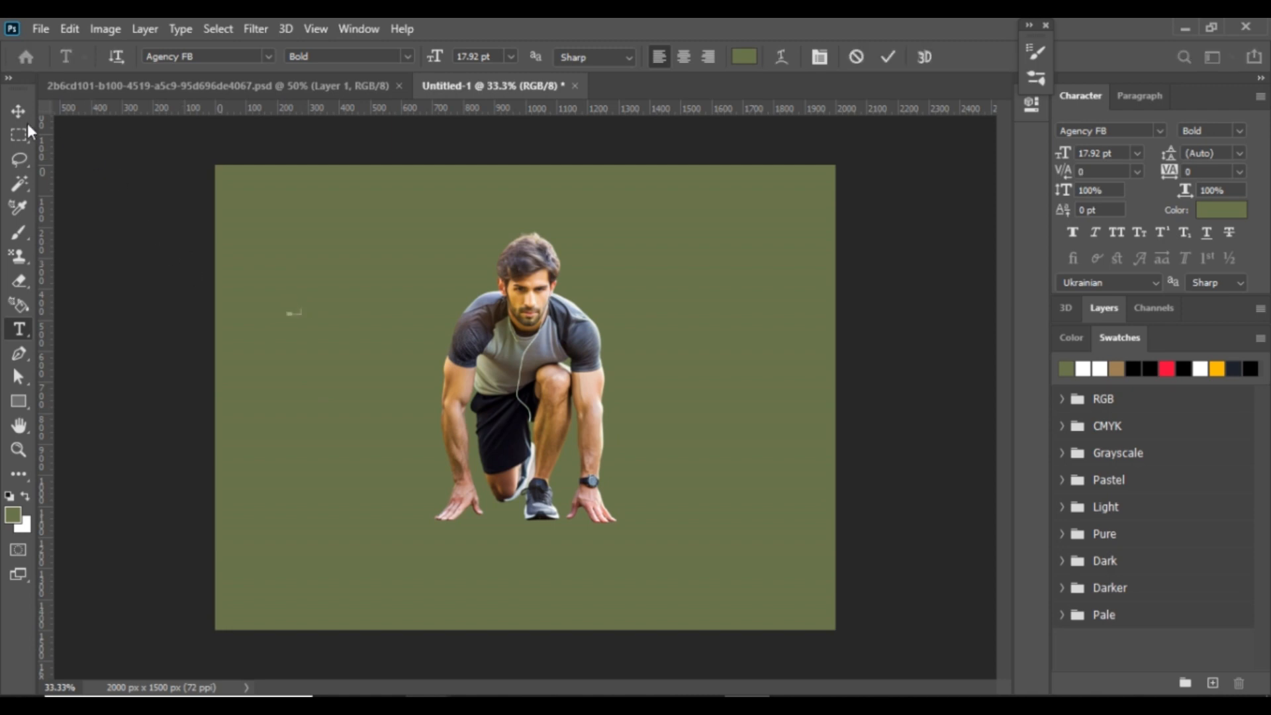
key("ctrl+Return")
Enlarge the PARIS text to about 678 pt and fill it with white.
key("ctrl+t")
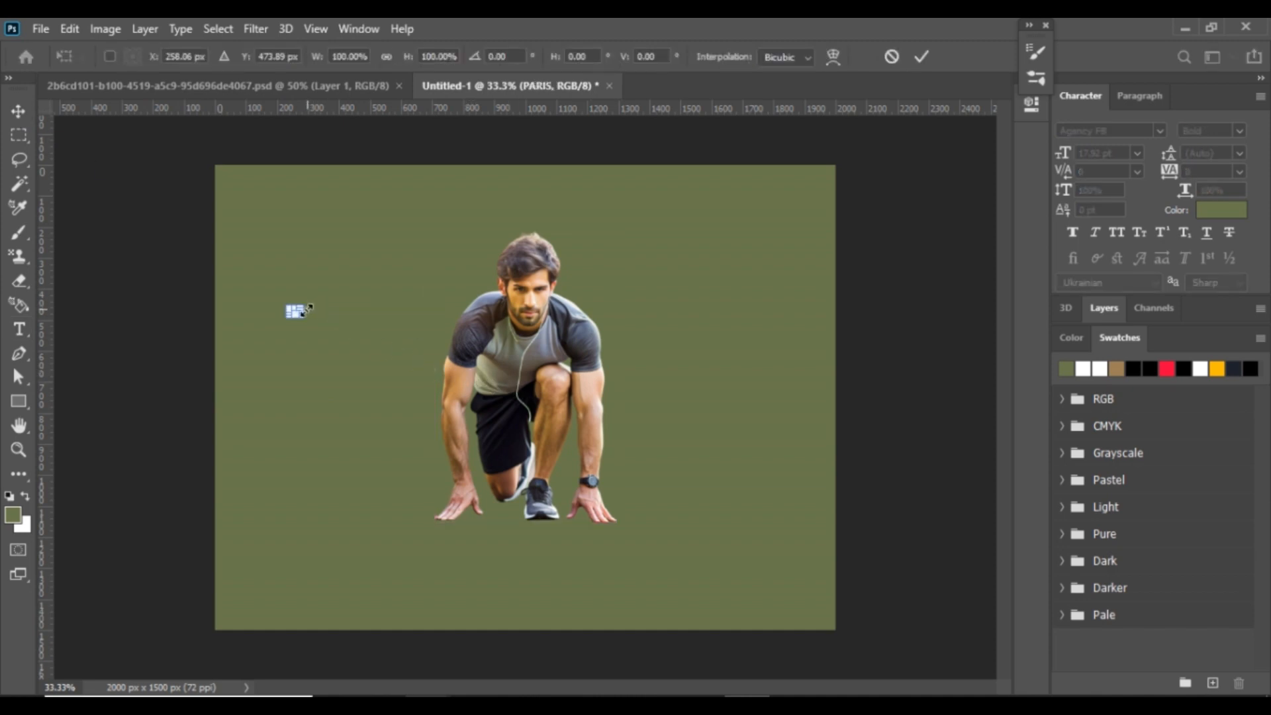
left_click_drag(308, 309, 721, 316)
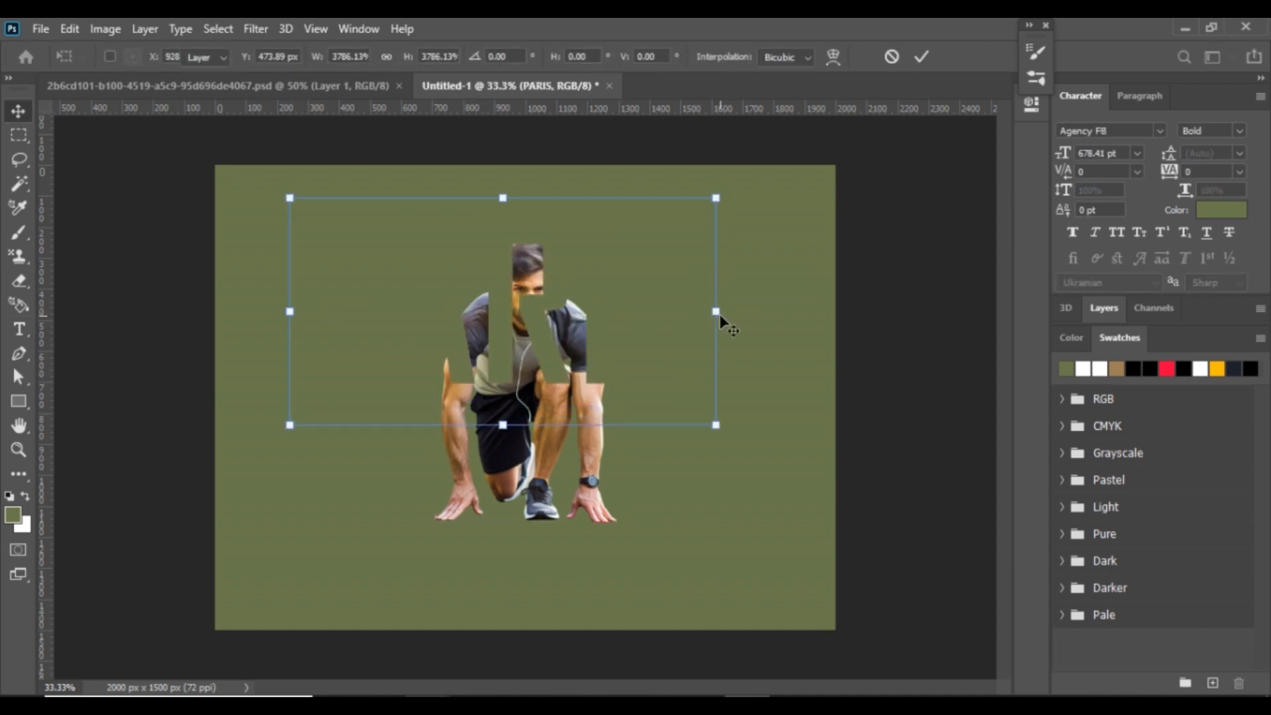
key("Return")
left_click(1100, 368)
key("alt+BackSpace")
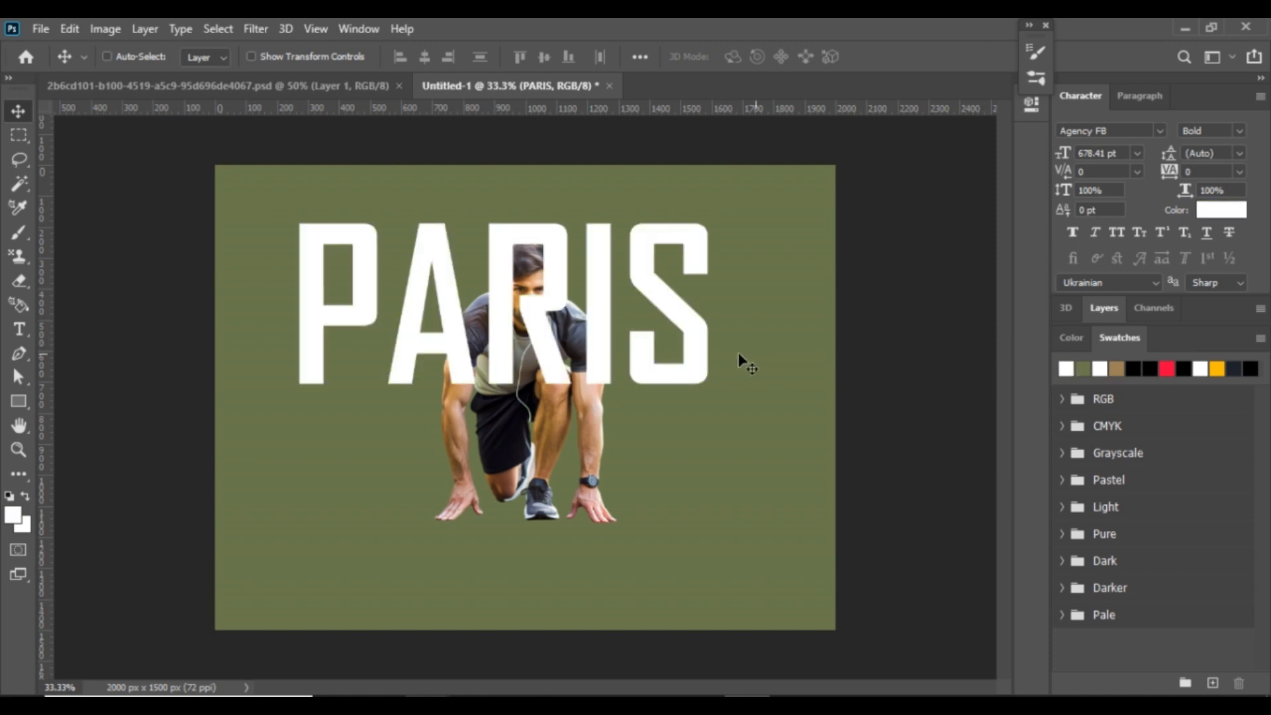
Scale the white PARIS text up further to about 804 pt.
mouse_move(630, 334)
left_mouse_down()
mouse_move(653, 335)
mouse_move(624, 329)
left_mouse_up()
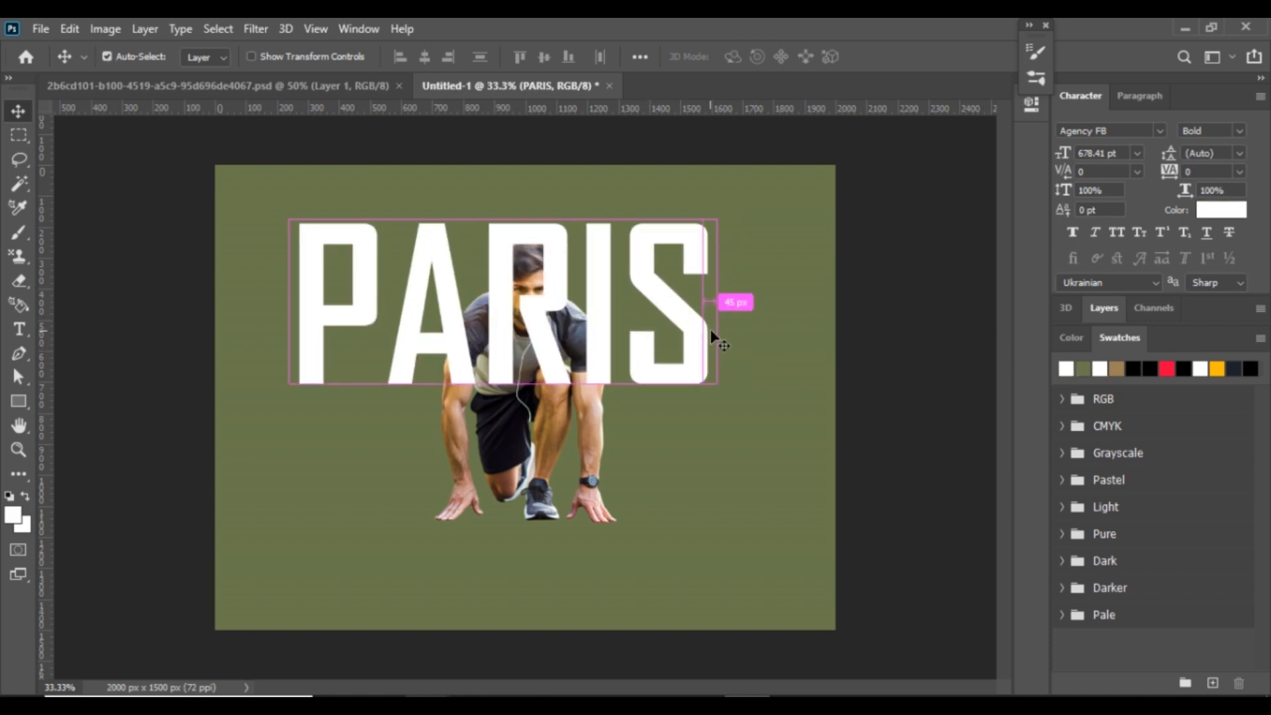
key("ctrl+t")
left_click_drag(719, 313, 755, 344)
key("Return")
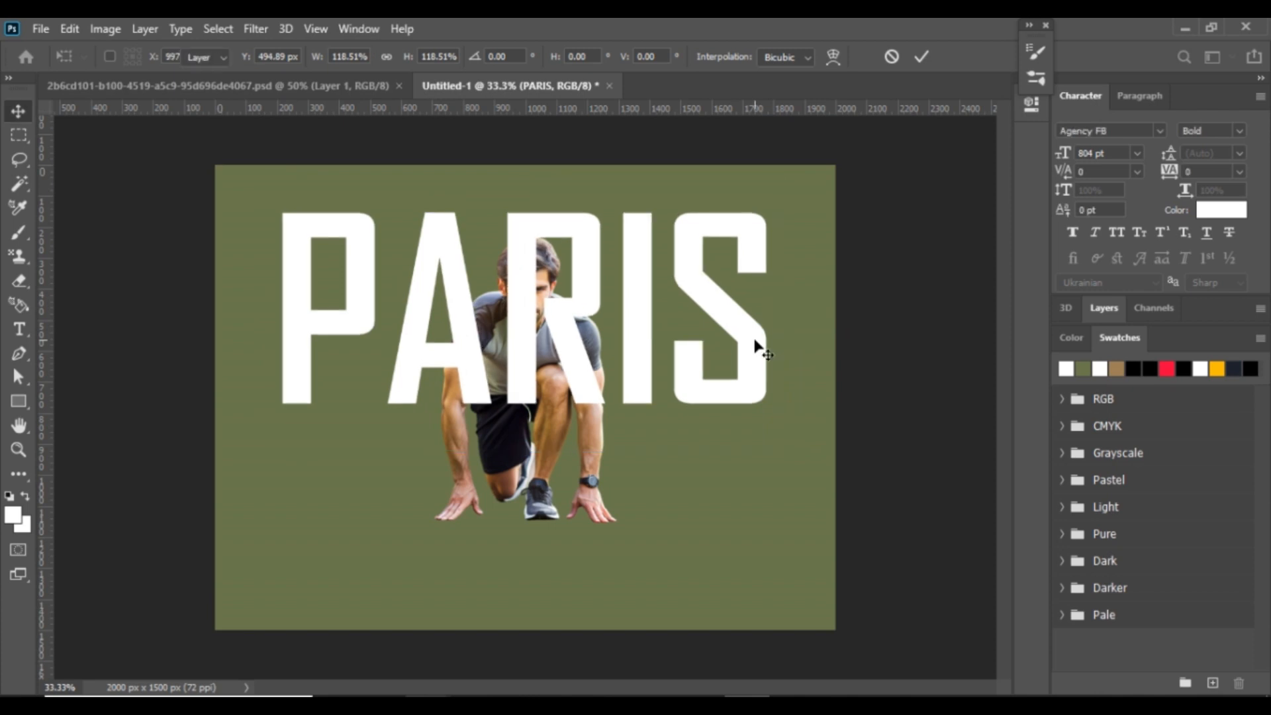
Center the PARIS text horizontally on the canvas and move its layer behind the athlete.
key("ctrl+a")
left_click(425, 58)
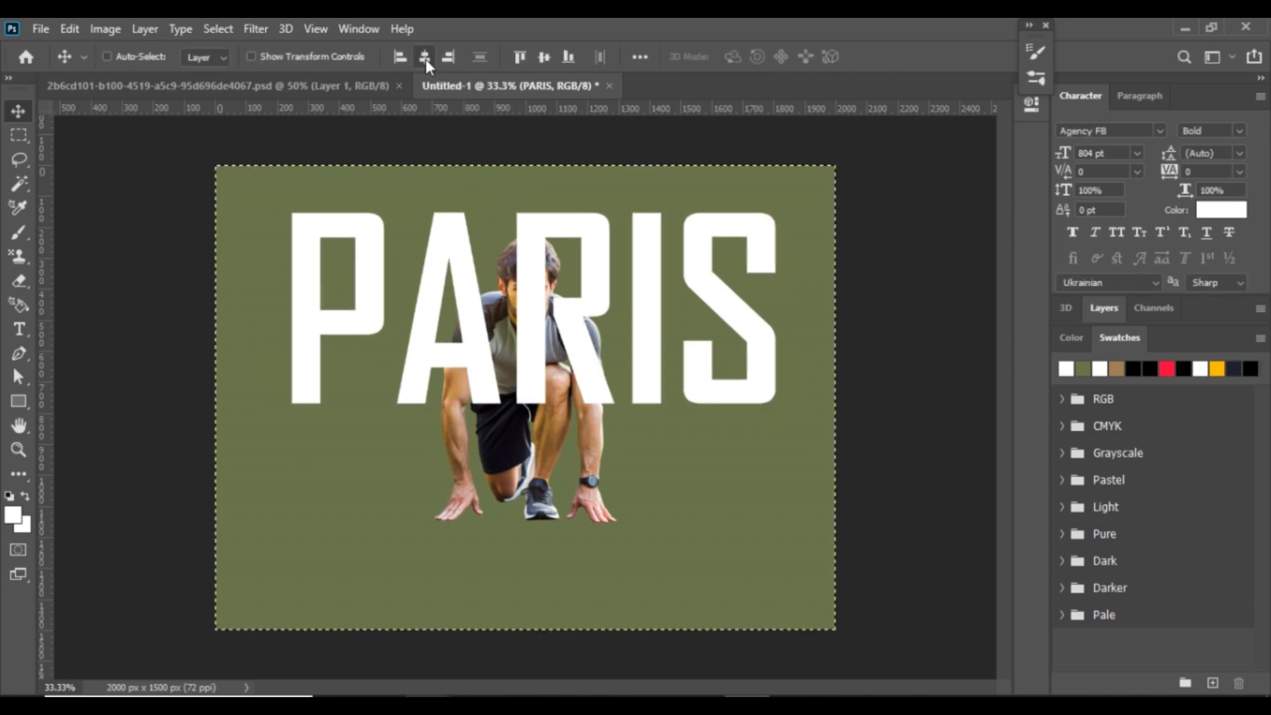
key("ctrl+d")
key("ctrl+[")
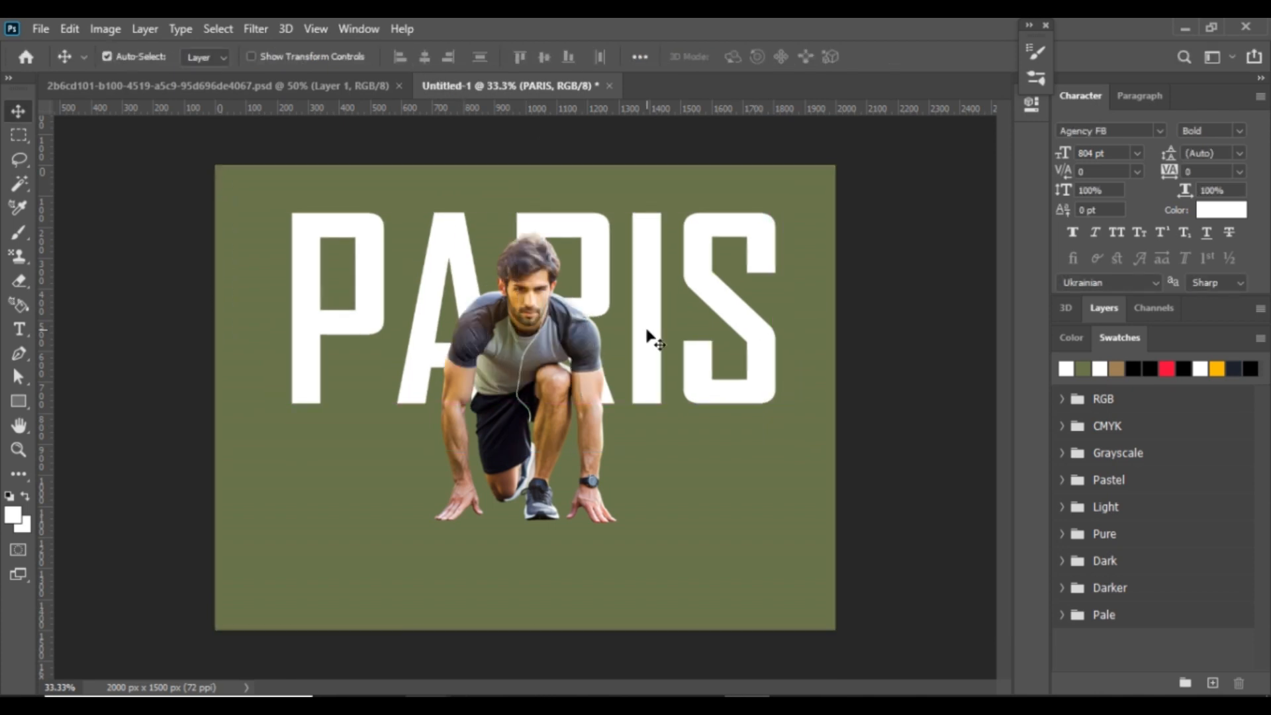
Duplicate the PARIS text layer.
left_click_drag(647, 330, 648, 342)
key("ctrl")
left_click(1103, 308)
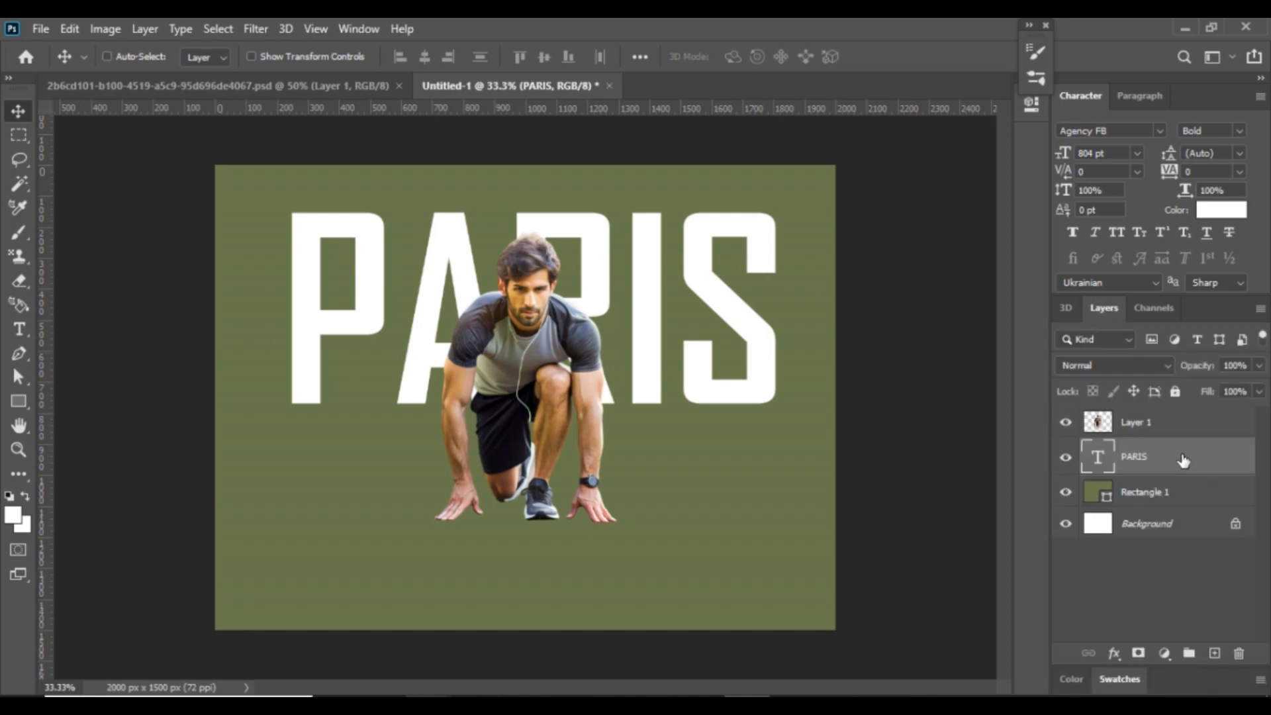
left_click_drag(1183, 461, 1214, 653)
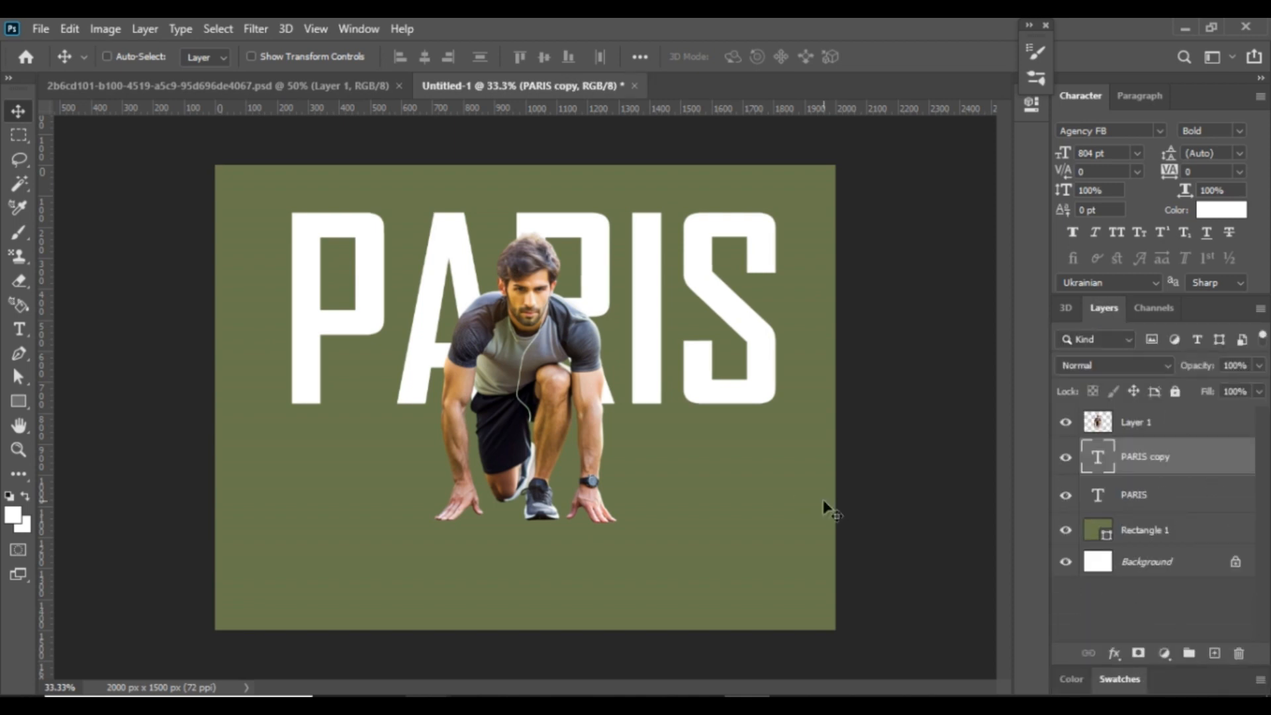
Flip the PARIS copy horizontally and move it directly below the original text.
key("ctrl+t")
right_click(751, 339)
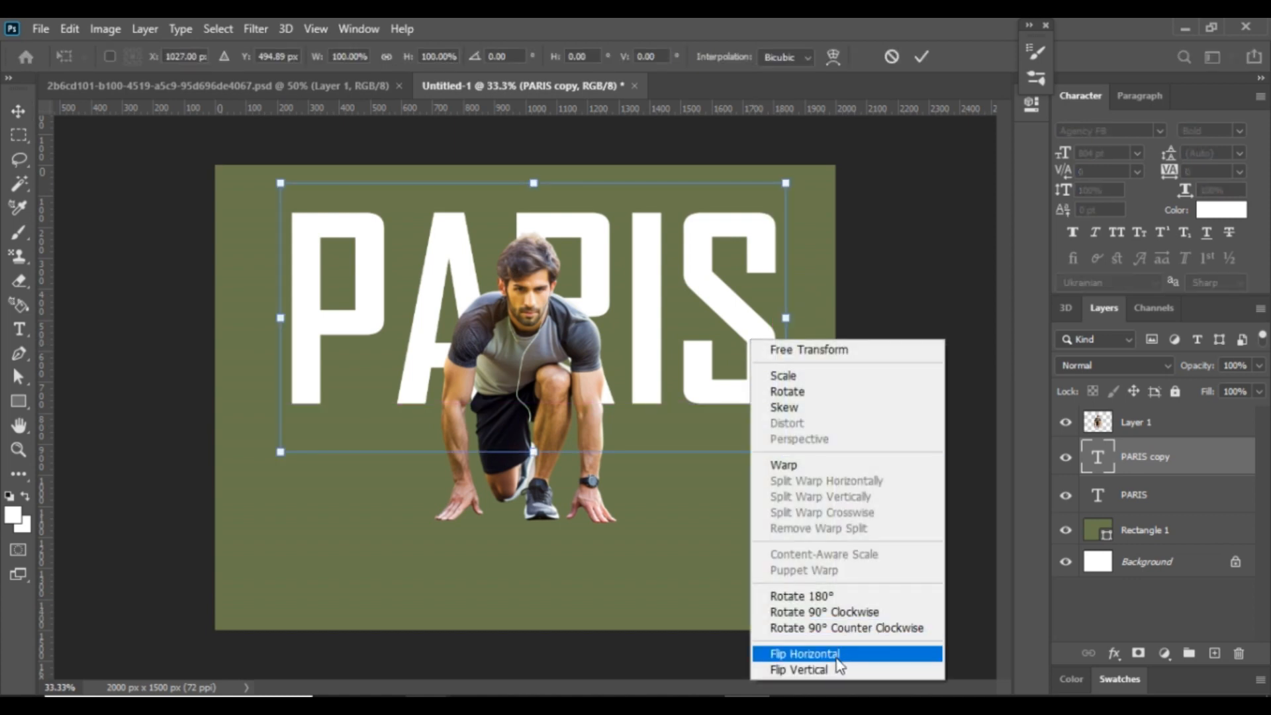
left_click(804, 653)
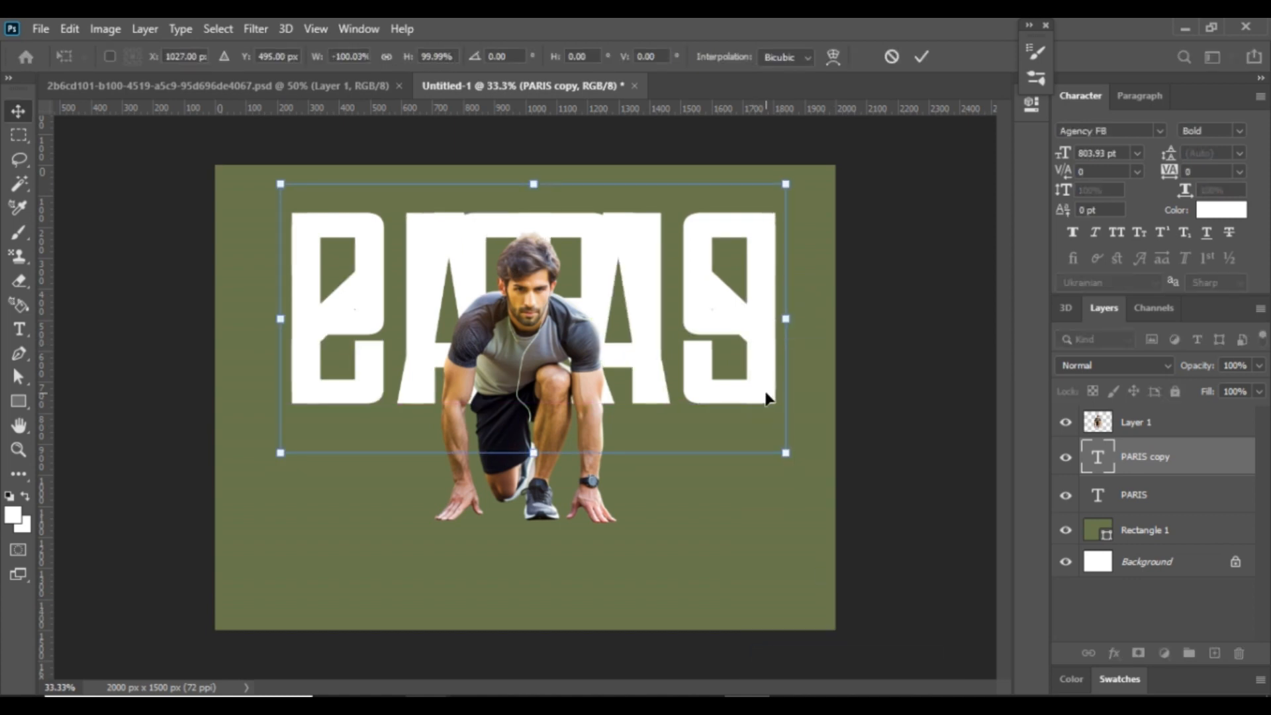
key("Return")
left_click_drag(755, 317, 750, 506)
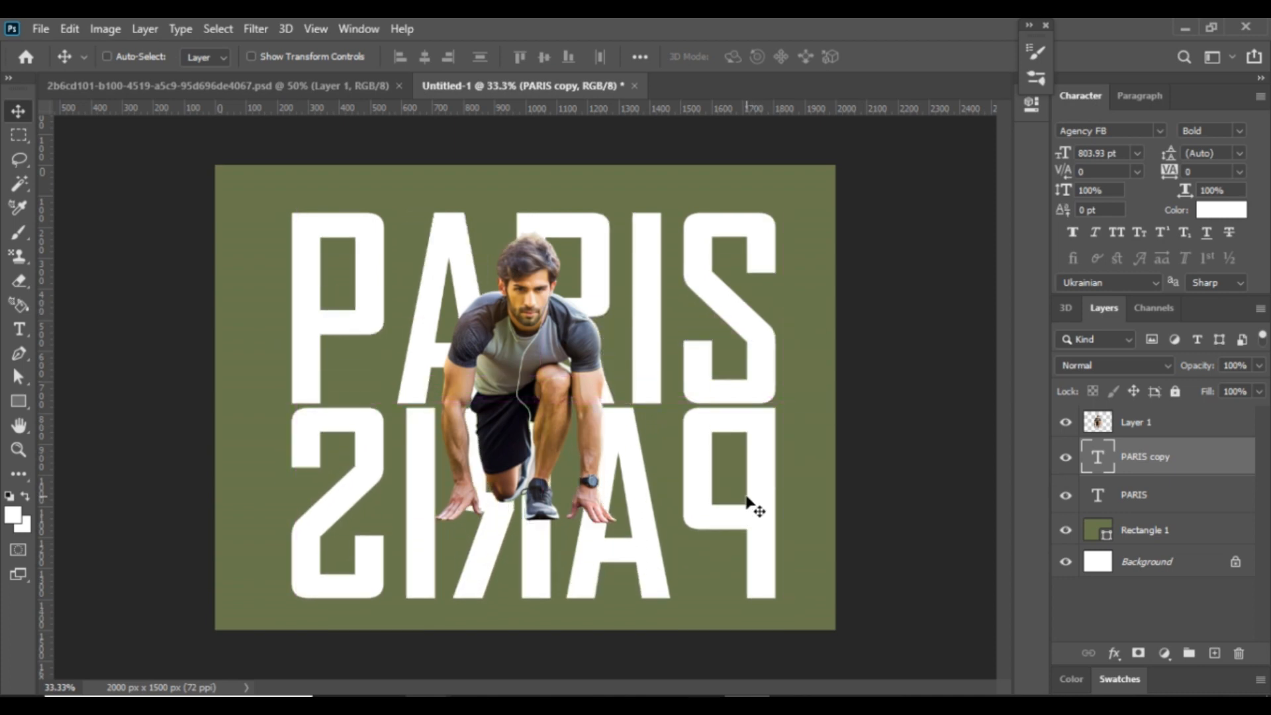
Flip the PARIS copy horizontally again so that it reads from left to right.
key("ctrl+t")
right_click(749, 505)
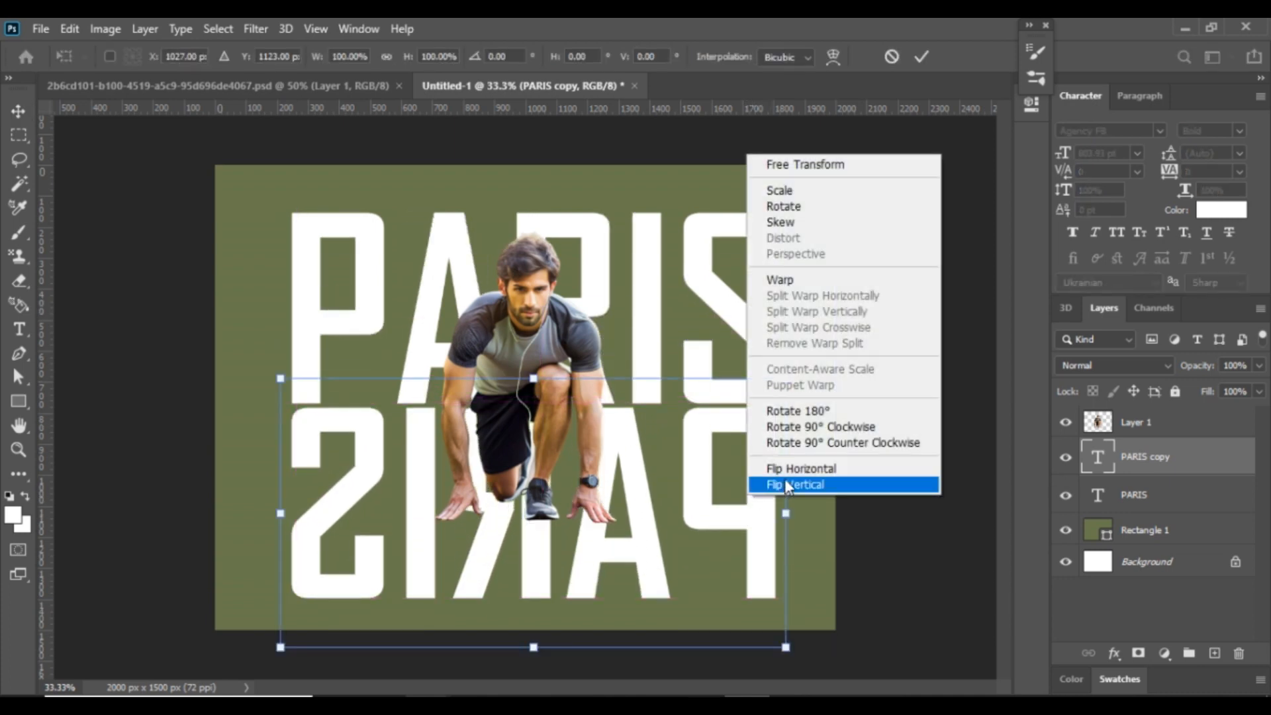
left_click(791, 470)
Flip the PARIS copy vertically and move it up to meet the base of the original text as a reflection.
right_click(749, 507)
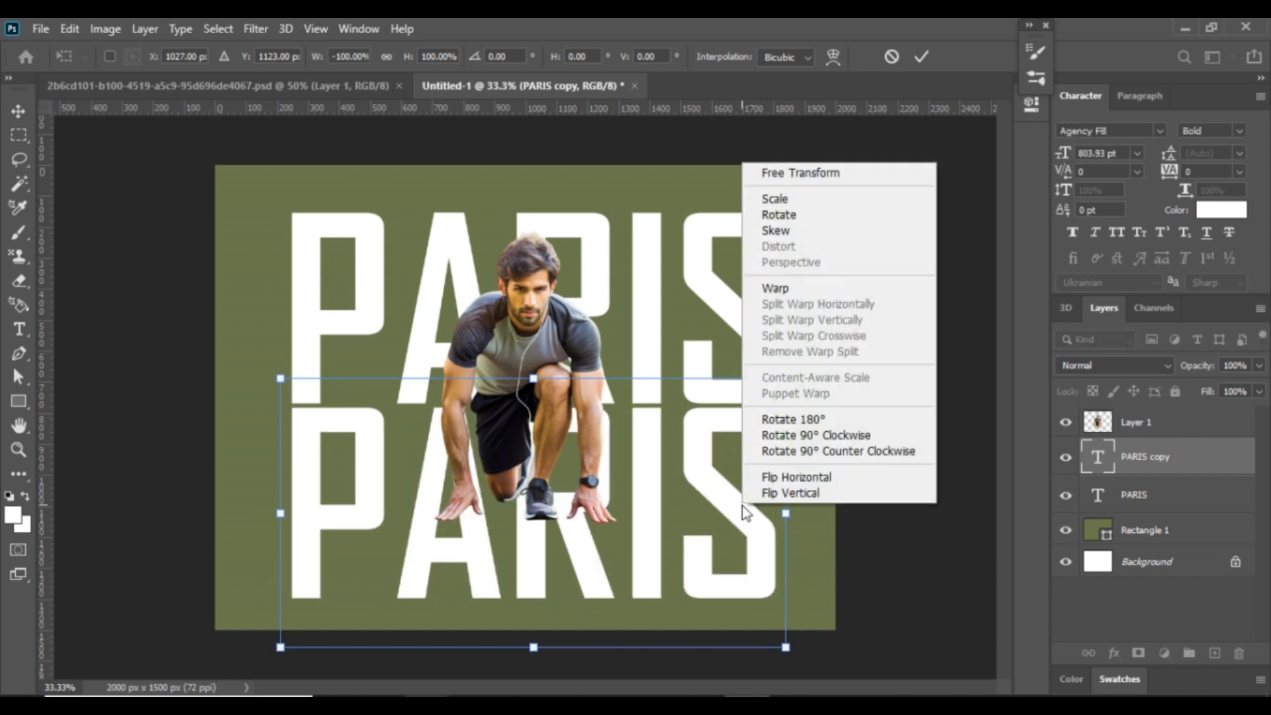
left_click(775, 491)
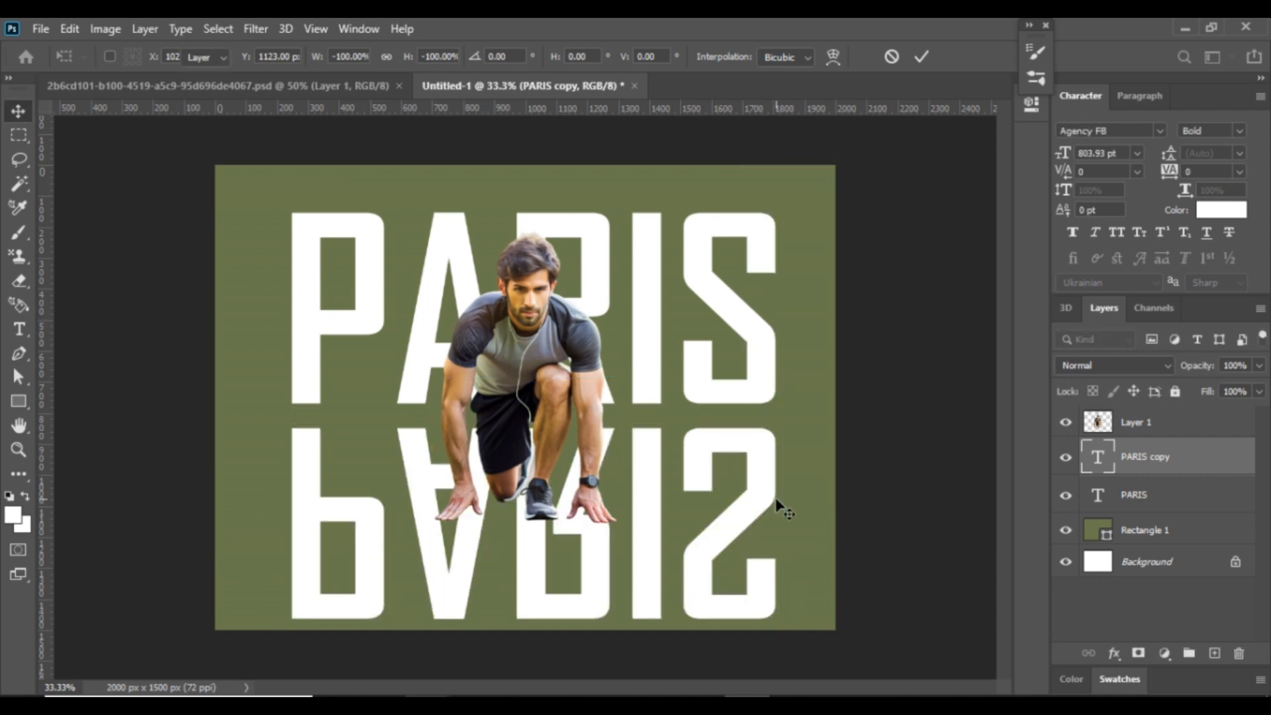
key("Return")
left_click_drag(746, 526, 748, 503)
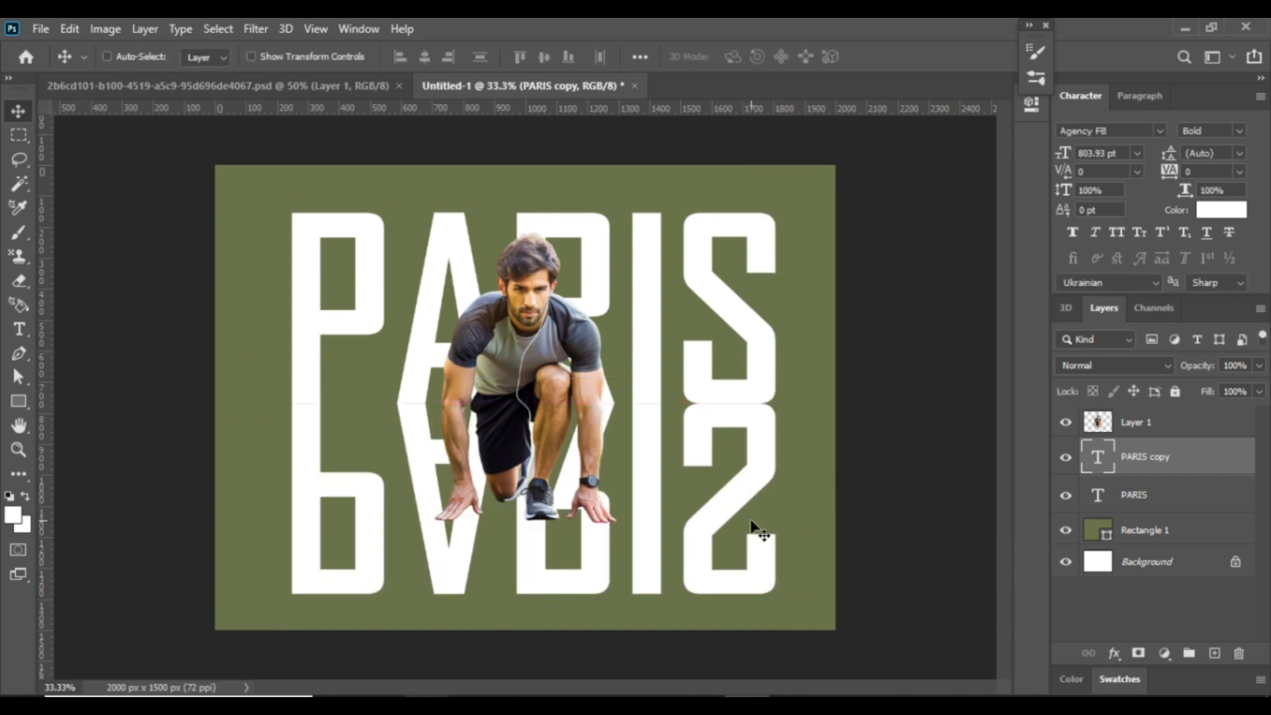
Add a layer mask to the PARIS copy and fade its lower part out with black-to-transparent linear gradients.
left_click(1137, 654)
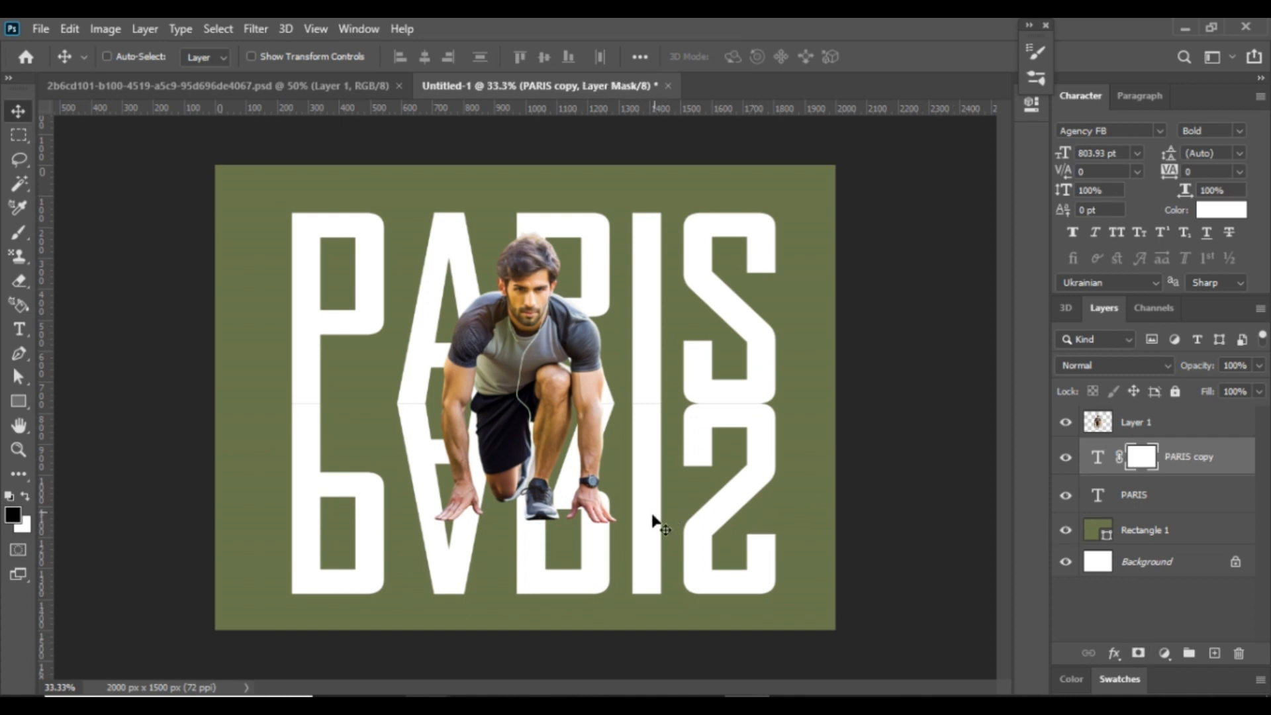
left_click(25, 310)
left_click(25, 286)
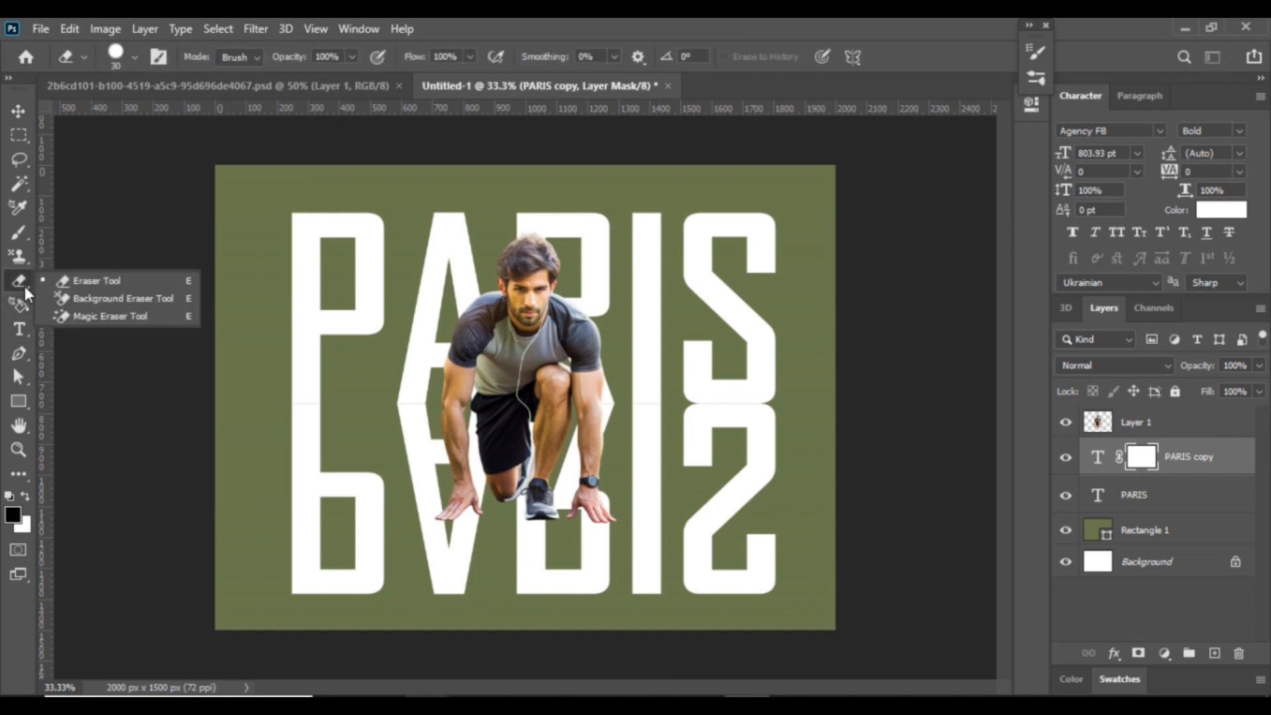
left_click(26, 309)
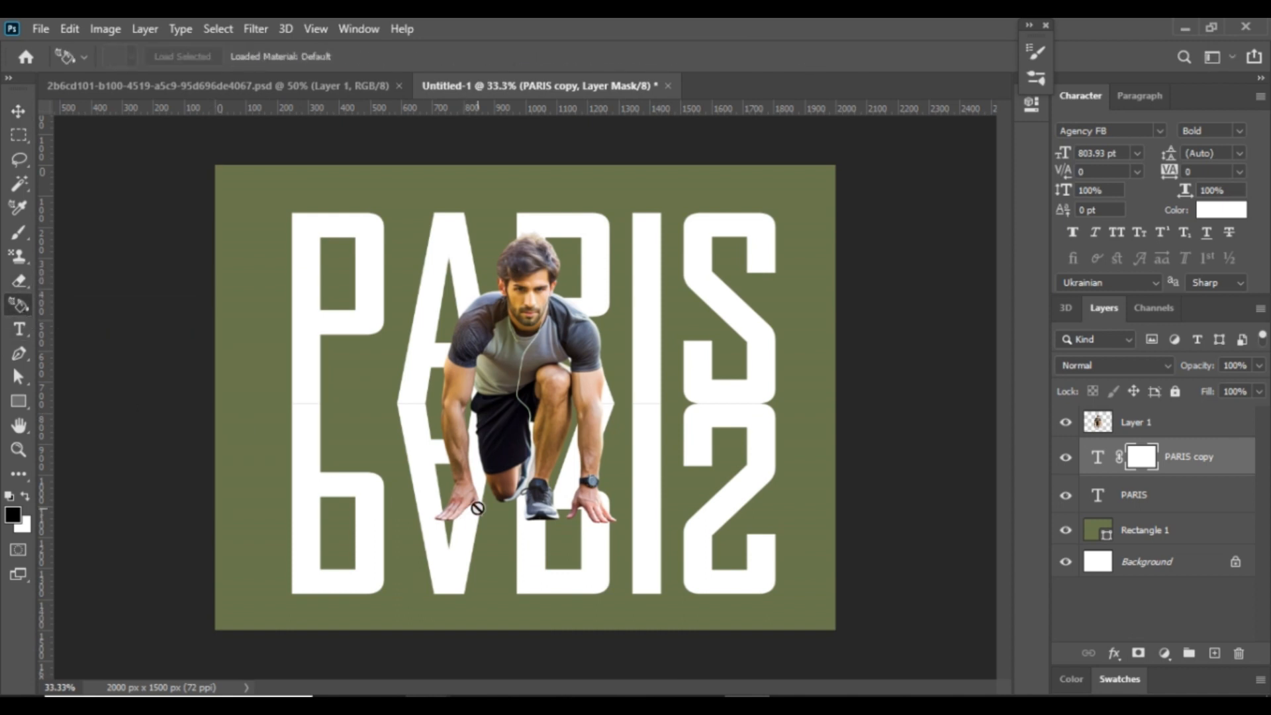
key("i")
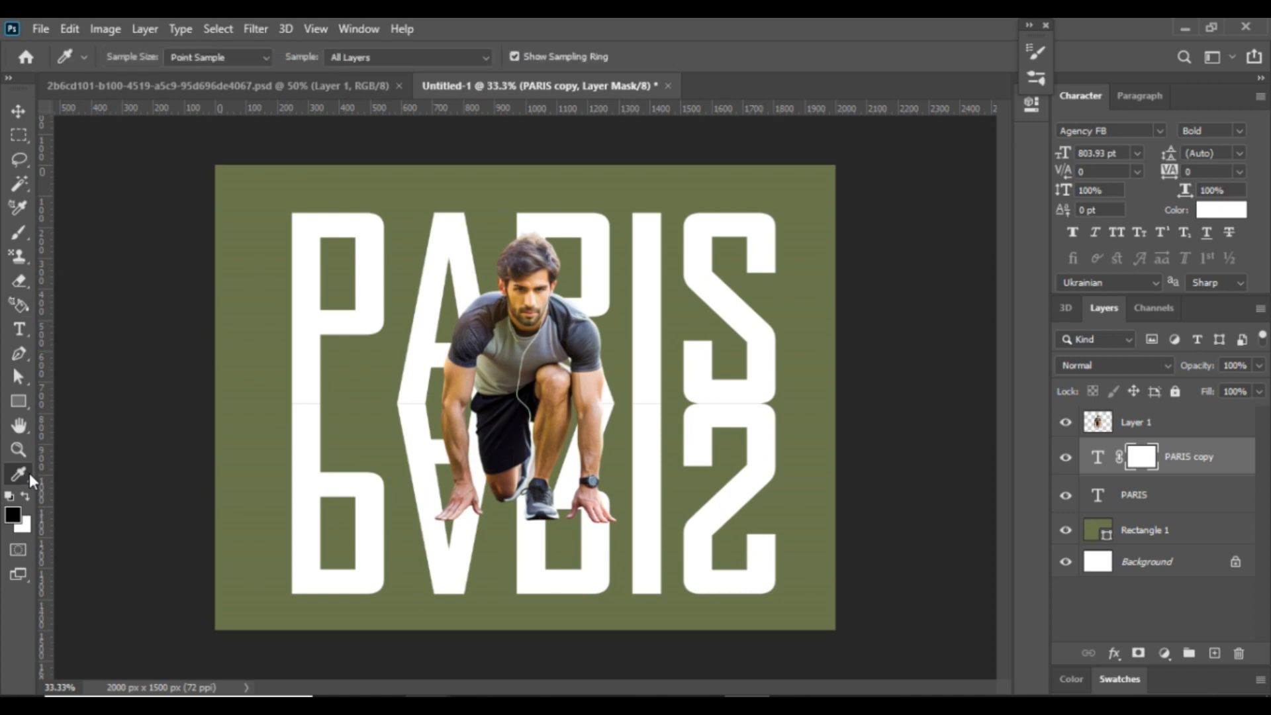
right_click(29, 472)
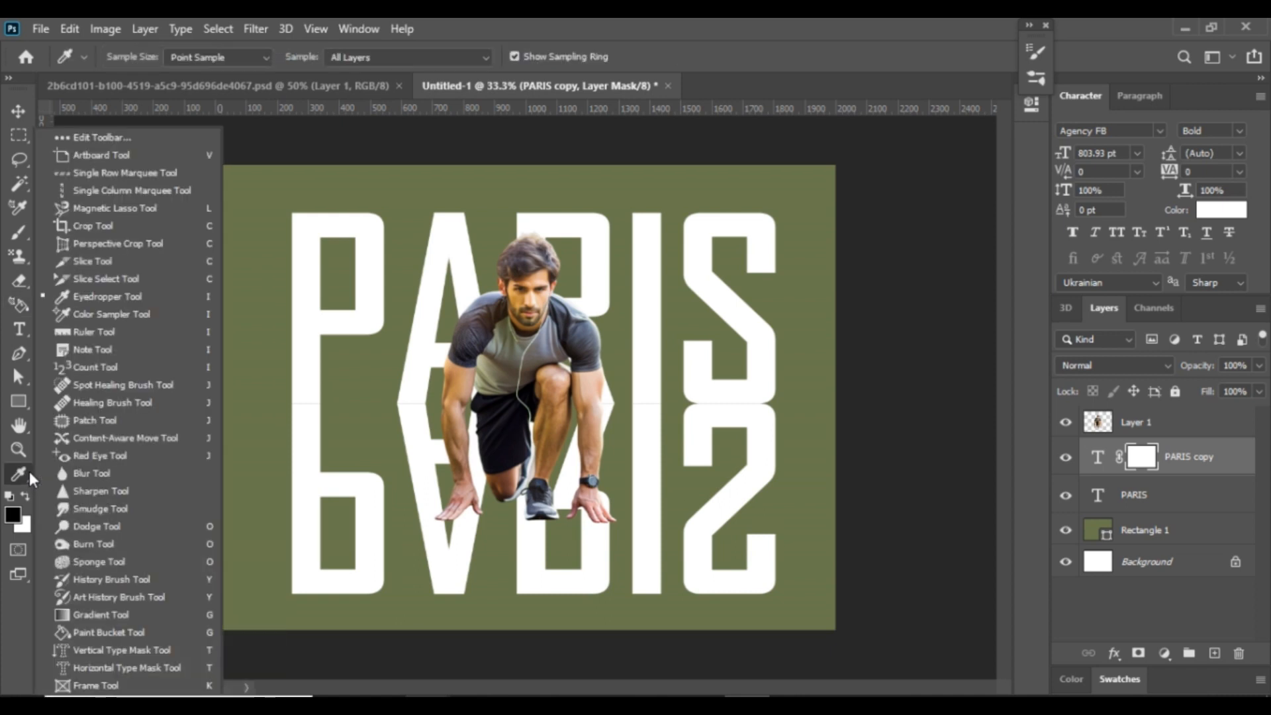
left_click(106, 616)
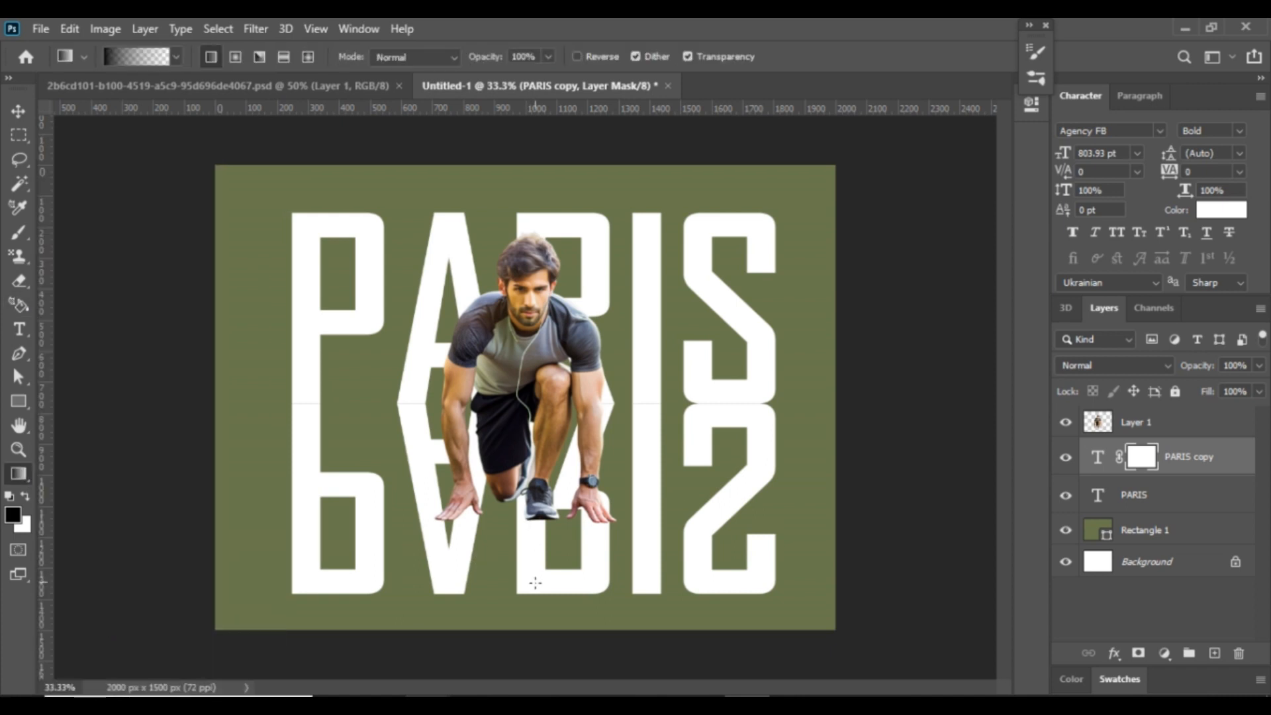
left_click_drag(538, 590, 537, 515)
left_click_drag(542, 412, 545, 551)
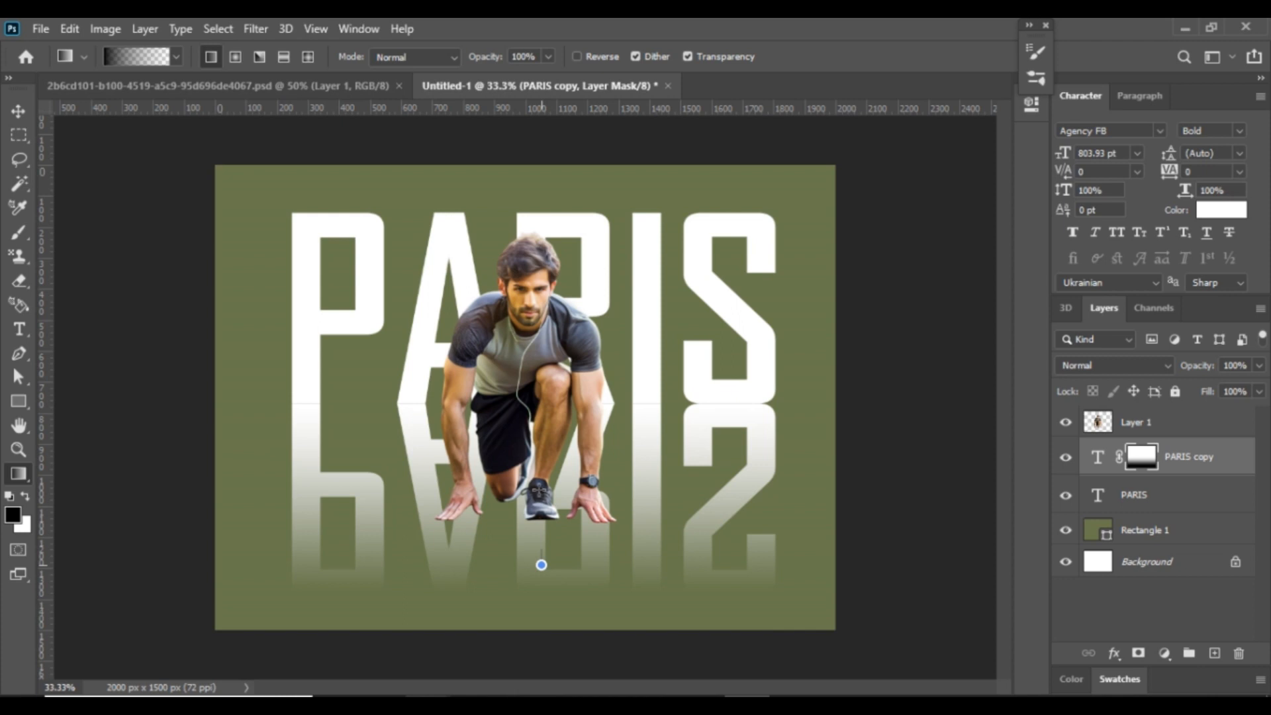
Convert the masked PARIS copy layer to a smart object and rasterize it.
key("ctrl+z")
key("ctrl+shift+z")
left_click(18, 111)
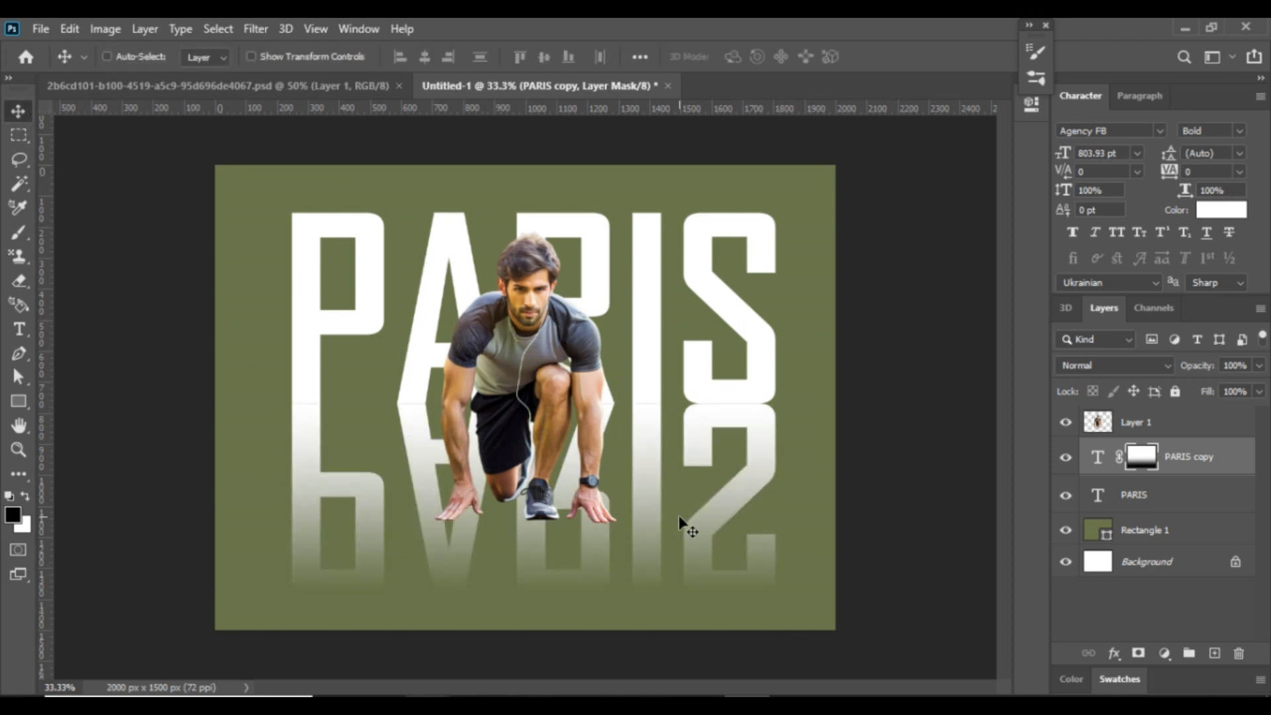
right_click(1187, 467)
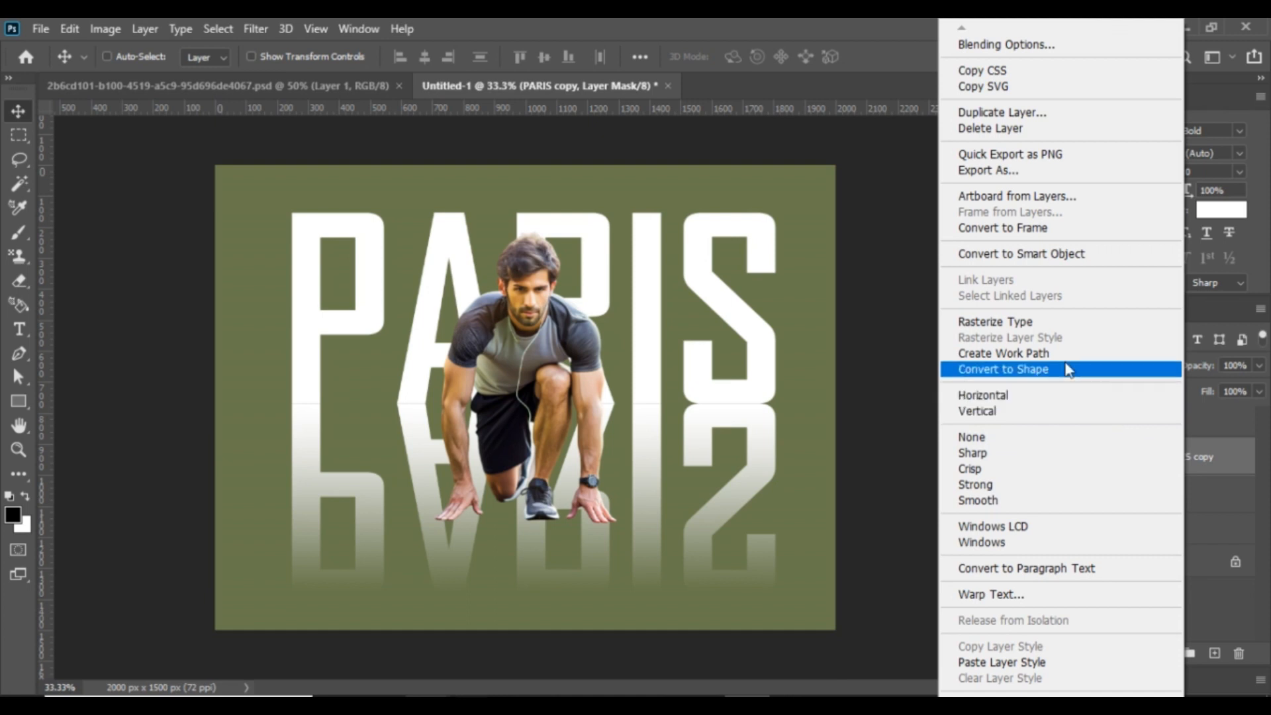
left_click(1013, 254)
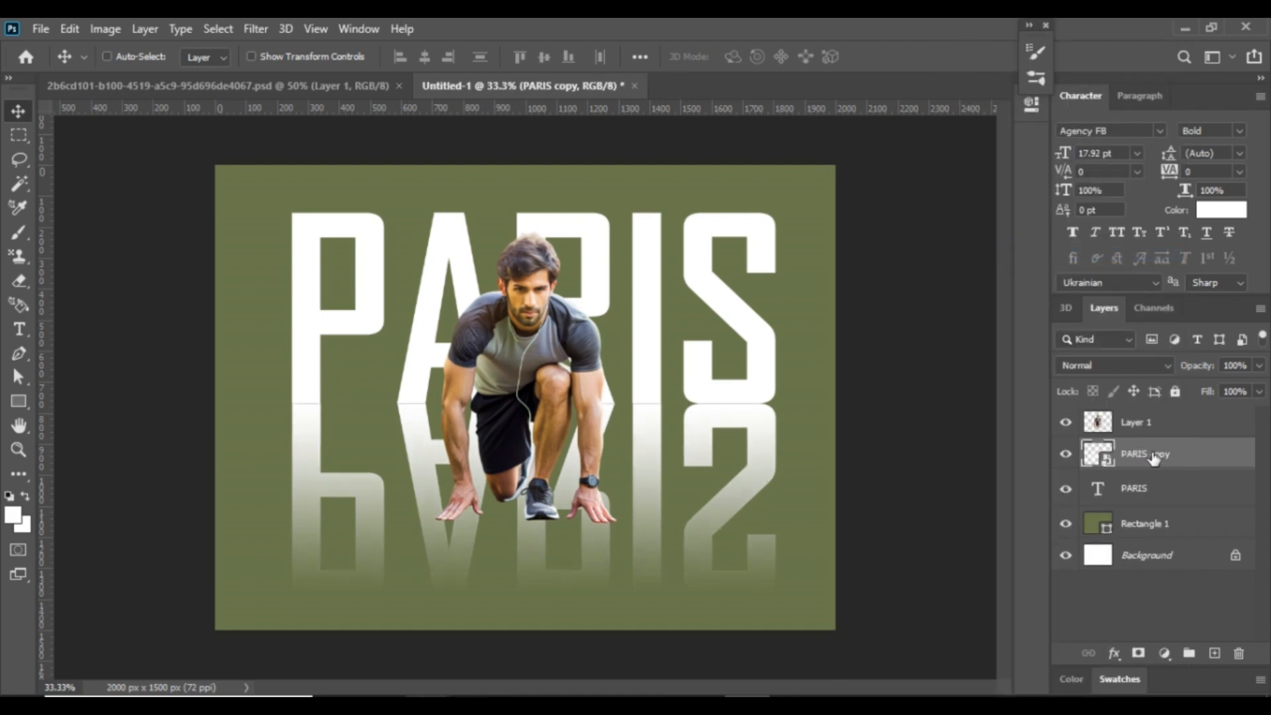
right_click(1154, 457)
left_click(961, 365)
Distort the PARIS reflection by spreading its lower corners outward and upward, and shift it slightly down from the text's base.
key("ctrl+t")
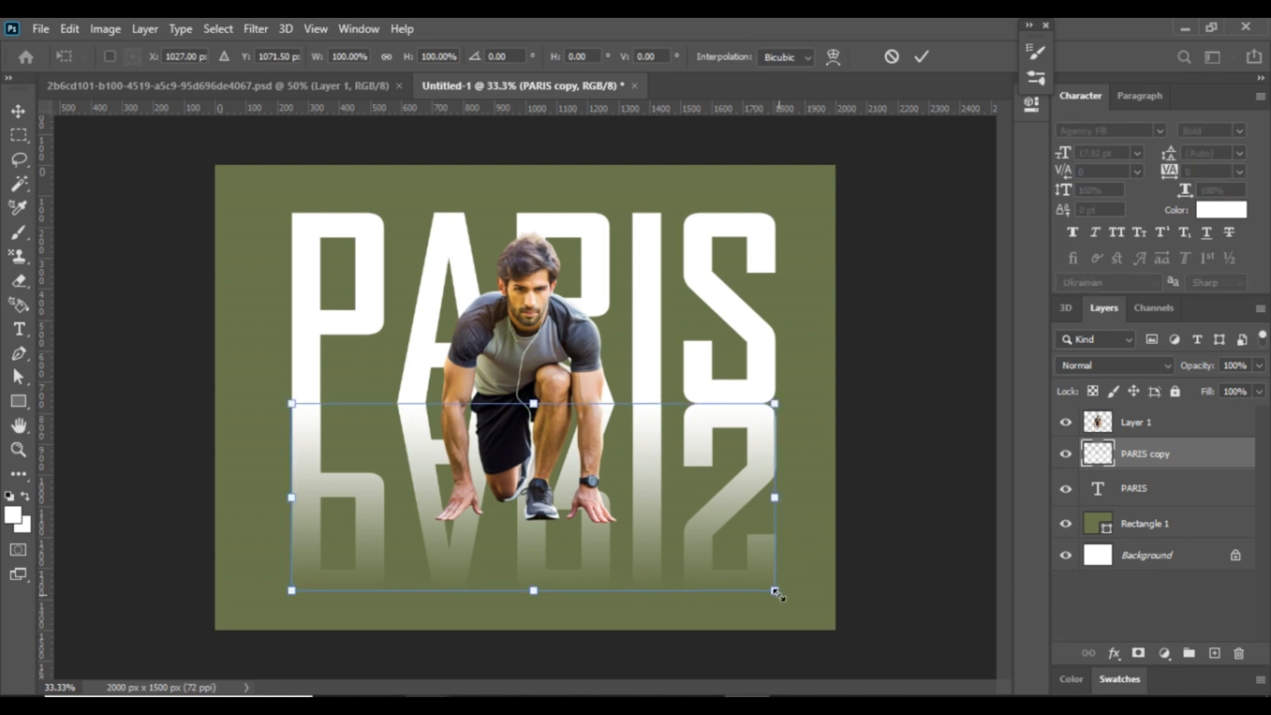
key("super")
key("super")
left_click_drag(776, 598, 823, 562)
left_click_drag(288, 599, 219, 528)
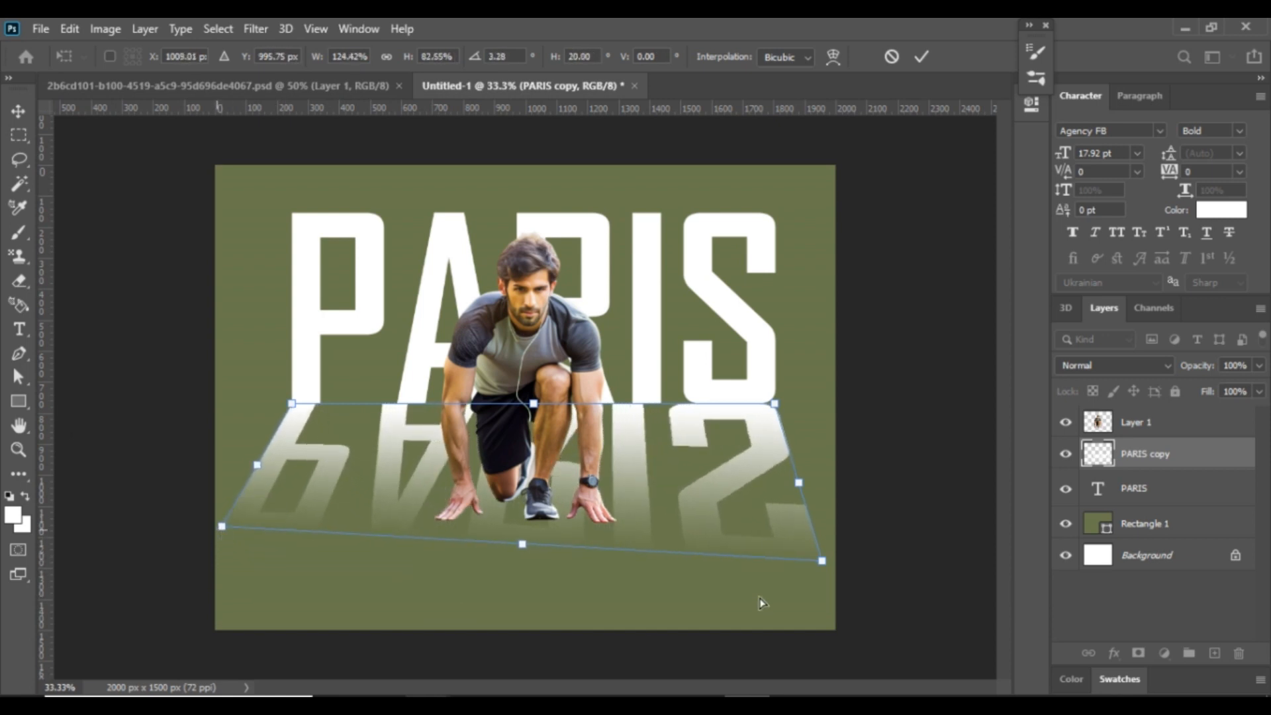
left_click_drag(822, 563, 835, 540)
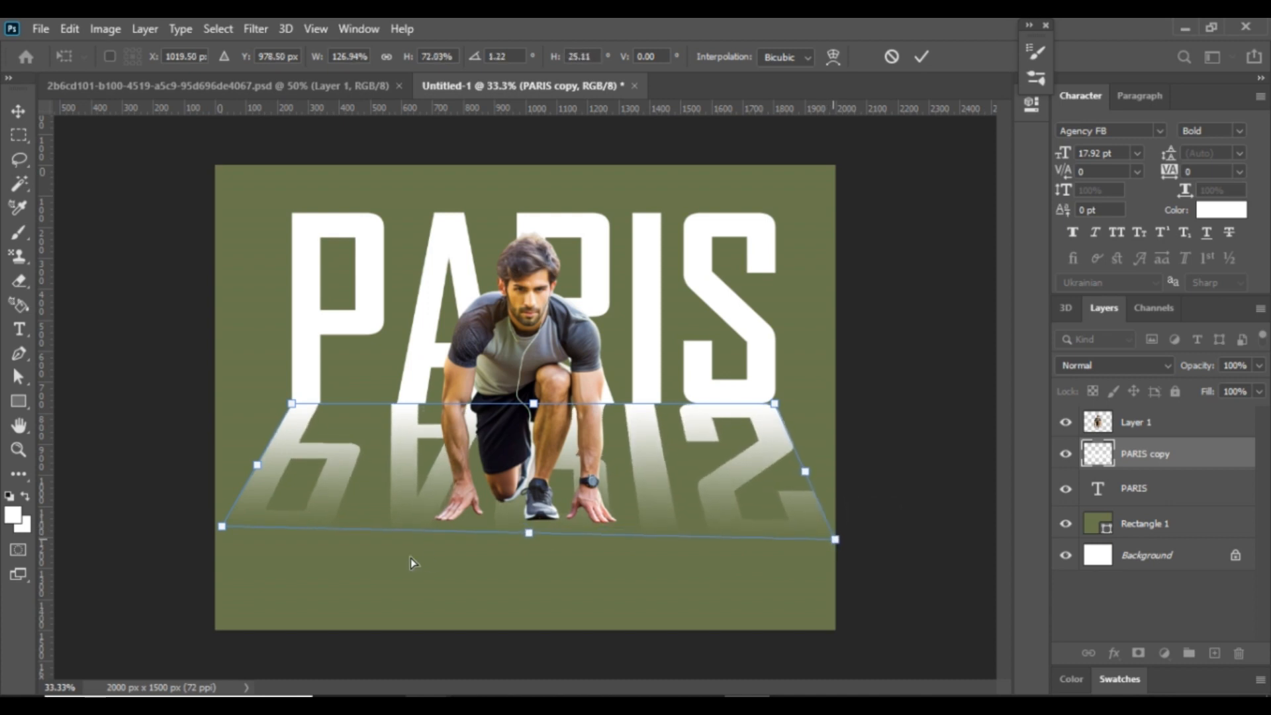
left_click_drag(222, 531, 222, 535)
left_click(24, 111)
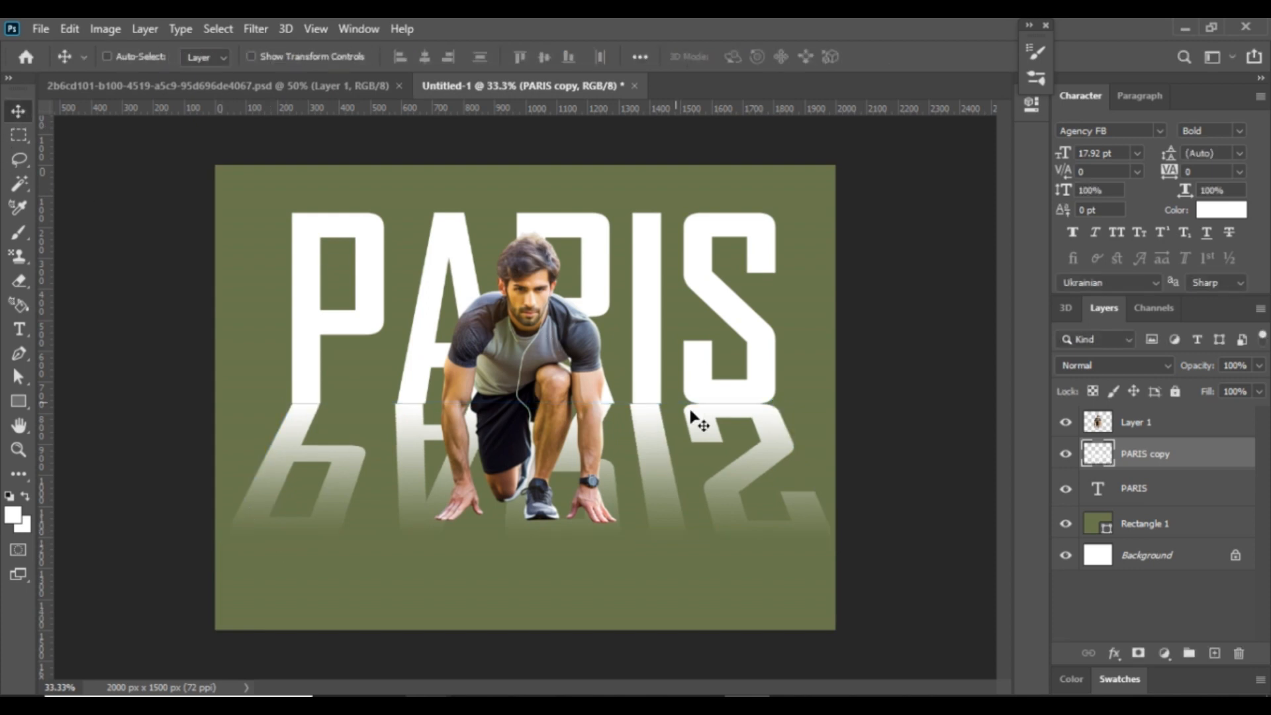
left_click_drag(729, 454, 730, 457)
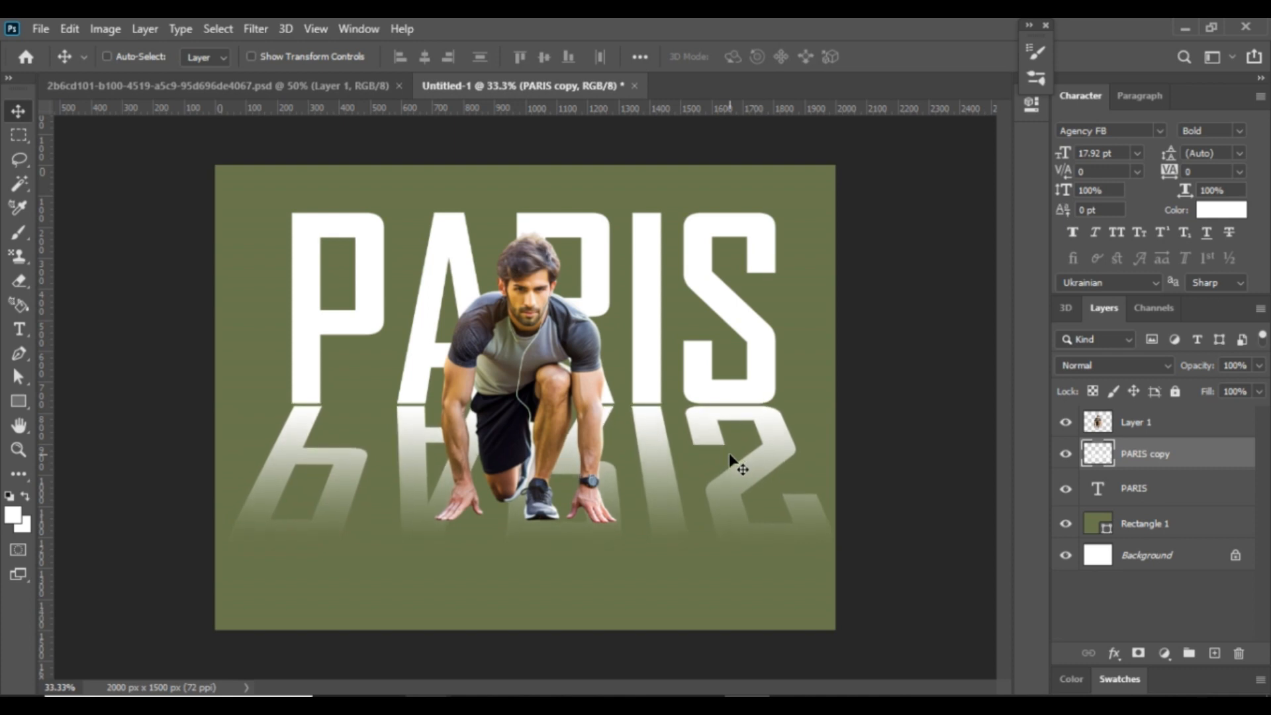
Set the PARIS reflection layer's blend mode to Soft Light and deselect the layer.
left_click(1100, 365)
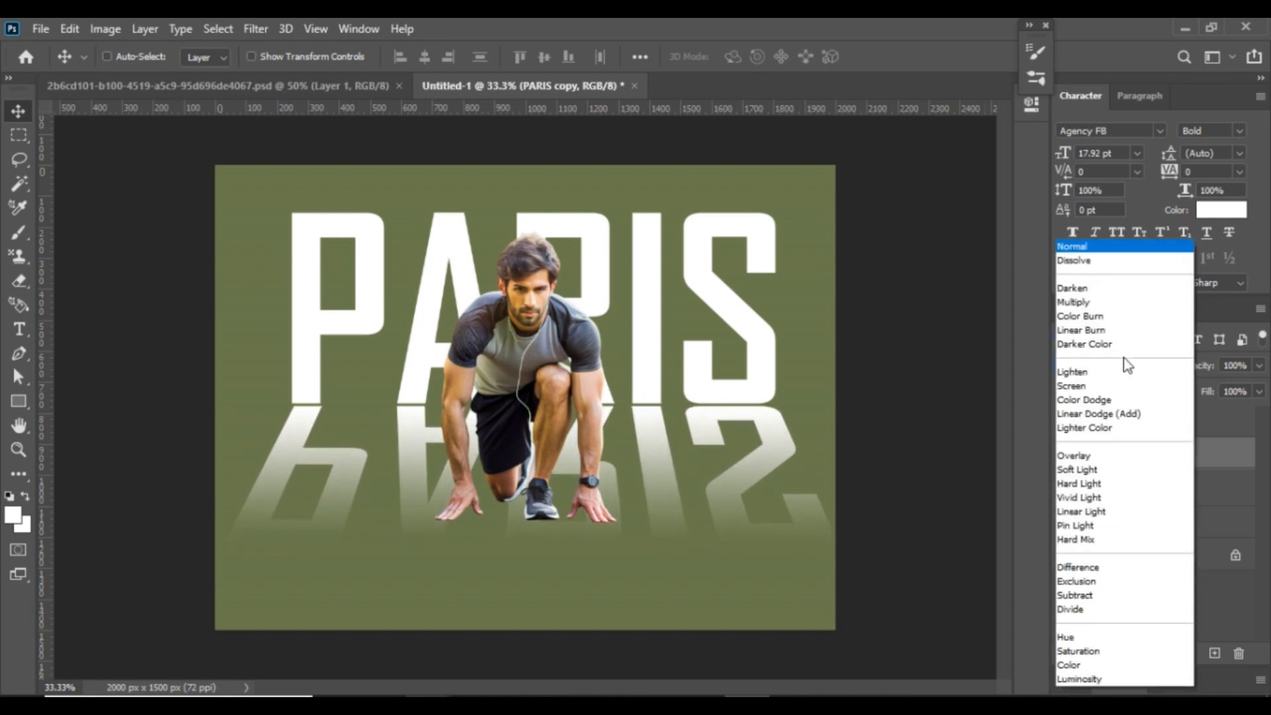
key("Down")
key("Down")
key("Down")
key("Down")
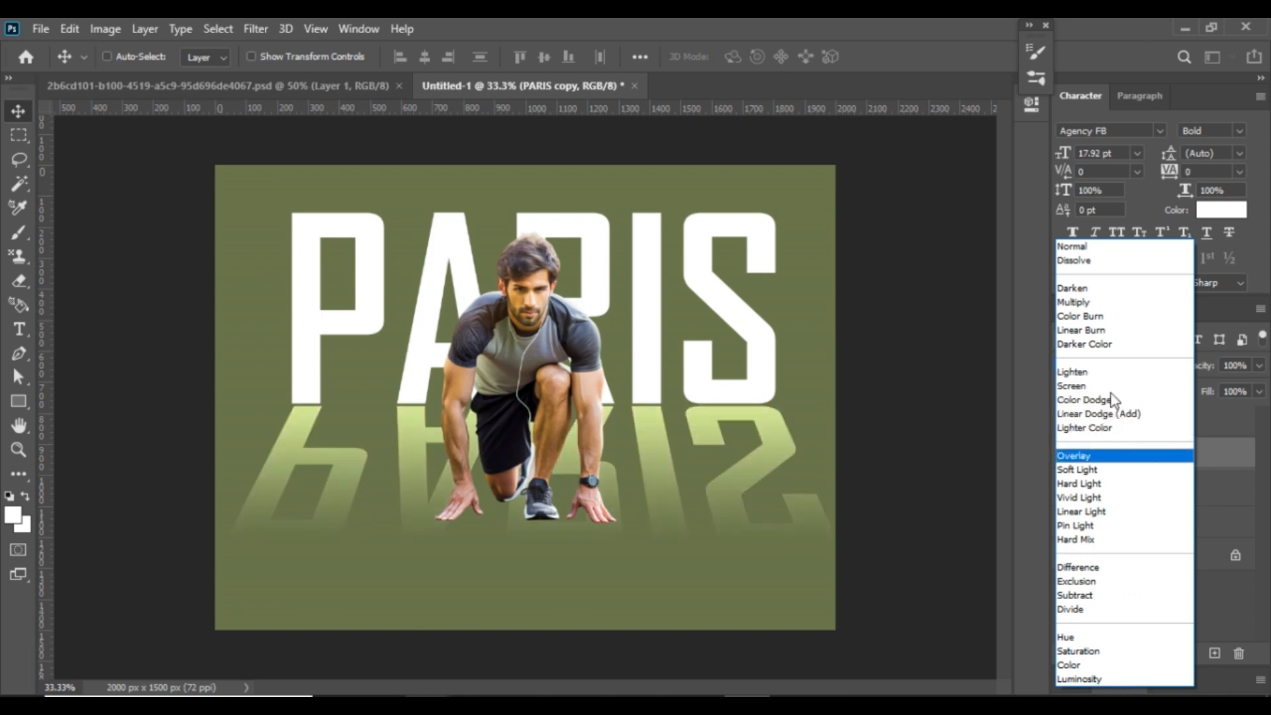
key("Down")
key("Return")
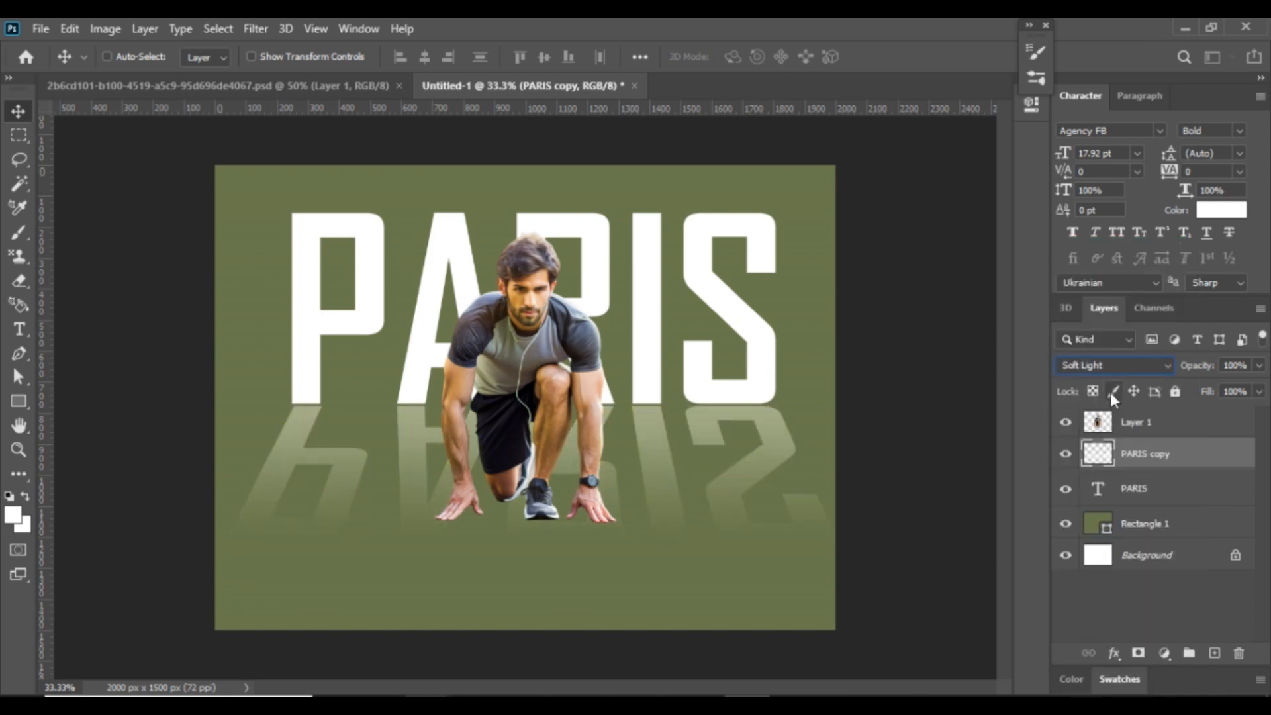
left_click(1114, 365)
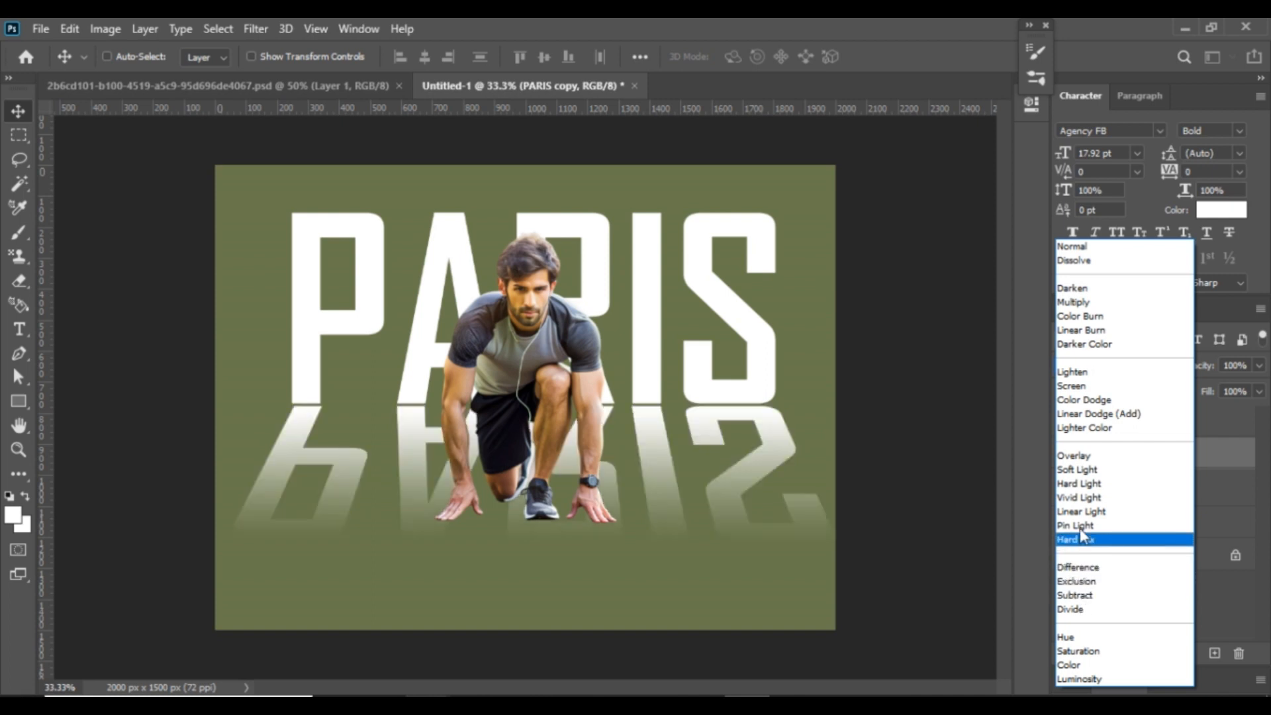
left_click(1083, 471)
left_click(922, 504, "ctrl")
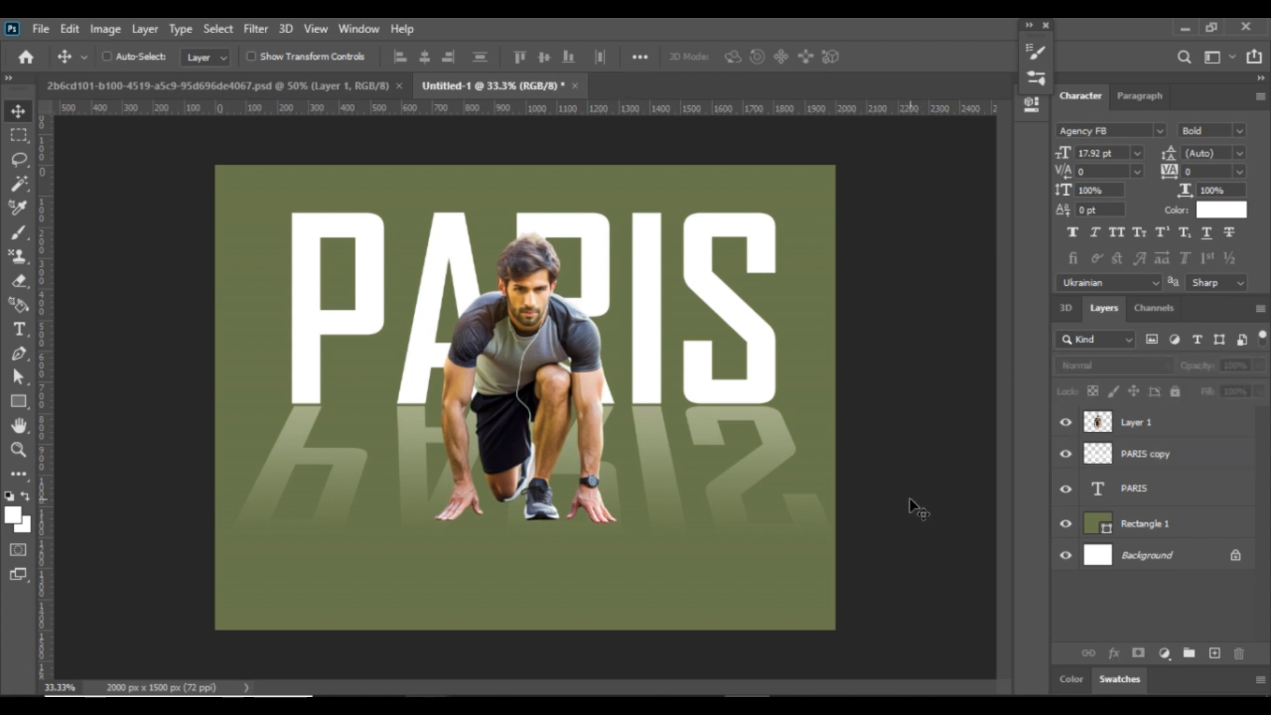
Add a Levels adjustment layer above the athlete layer.
left_click(588, 414, "ctrl")
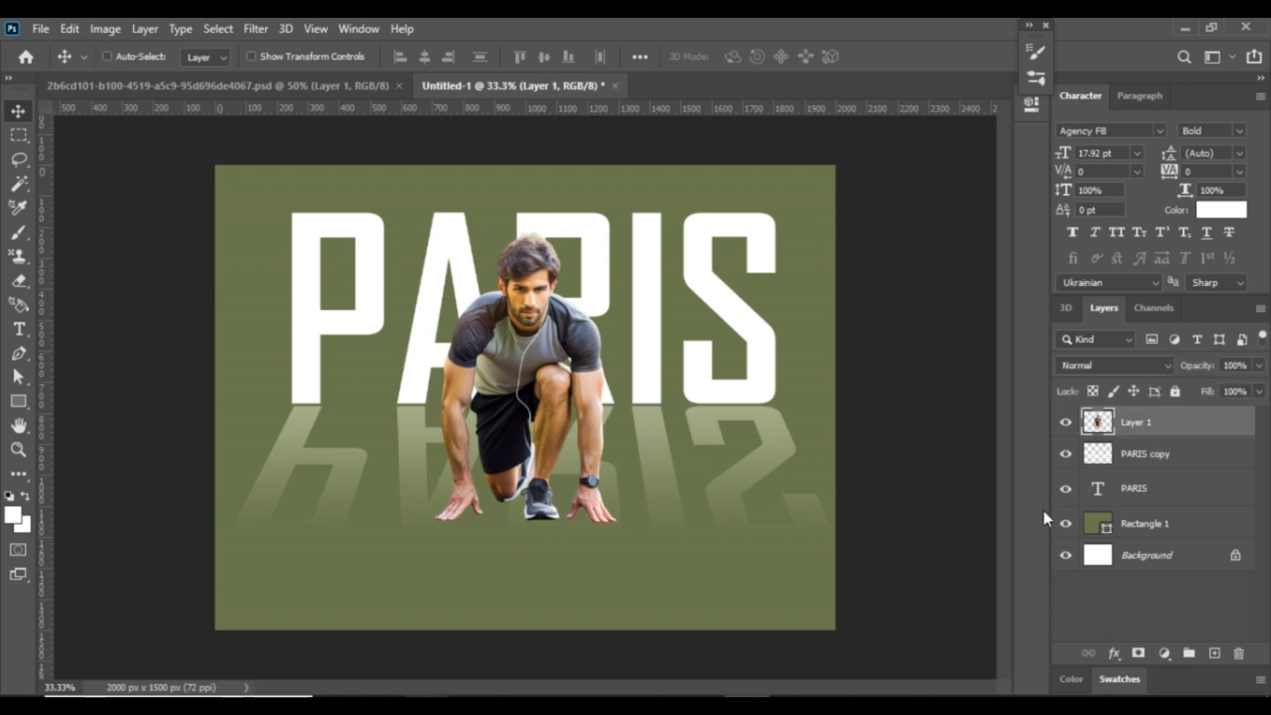
left_click(1164, 653)
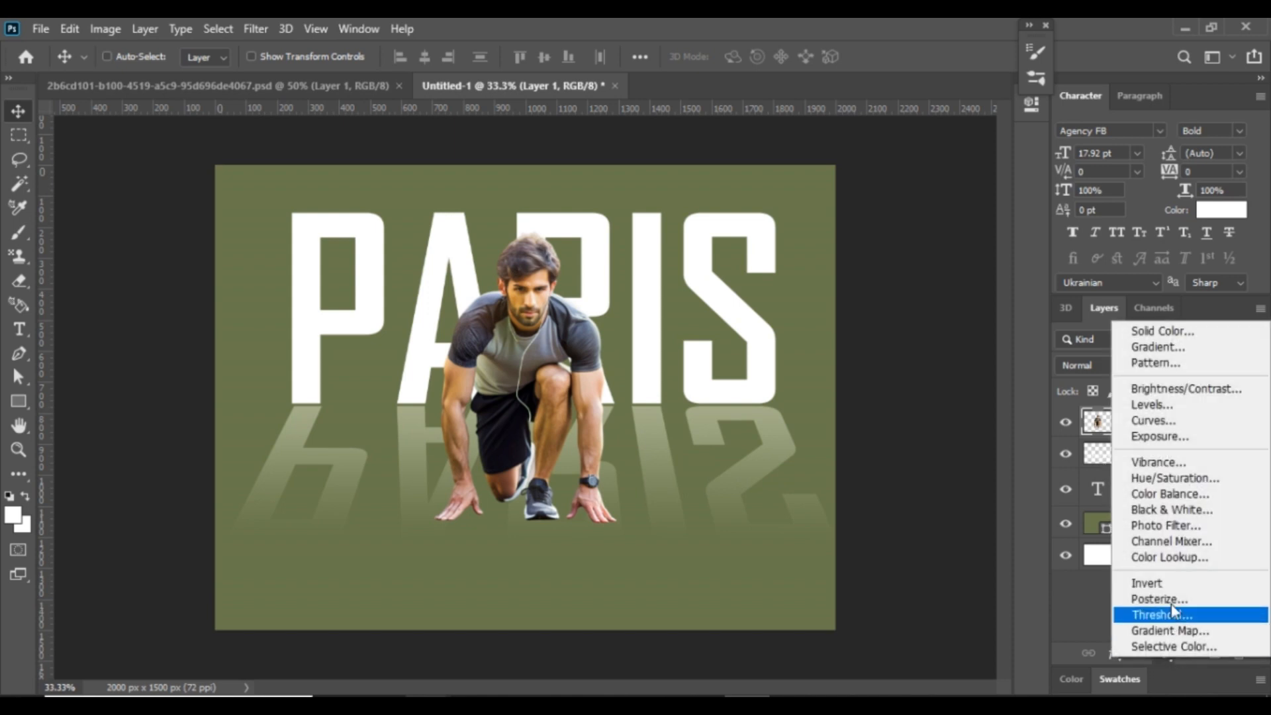
left_click(1172, 405)
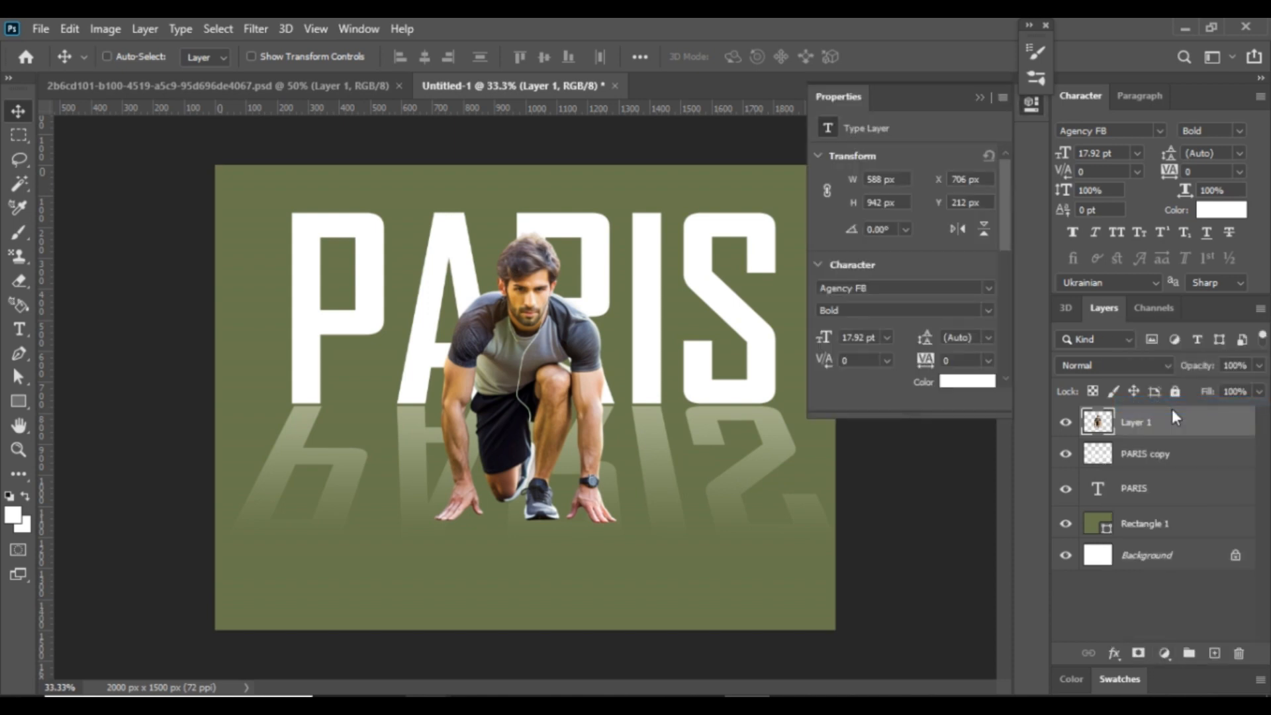
left_click(980, 97)
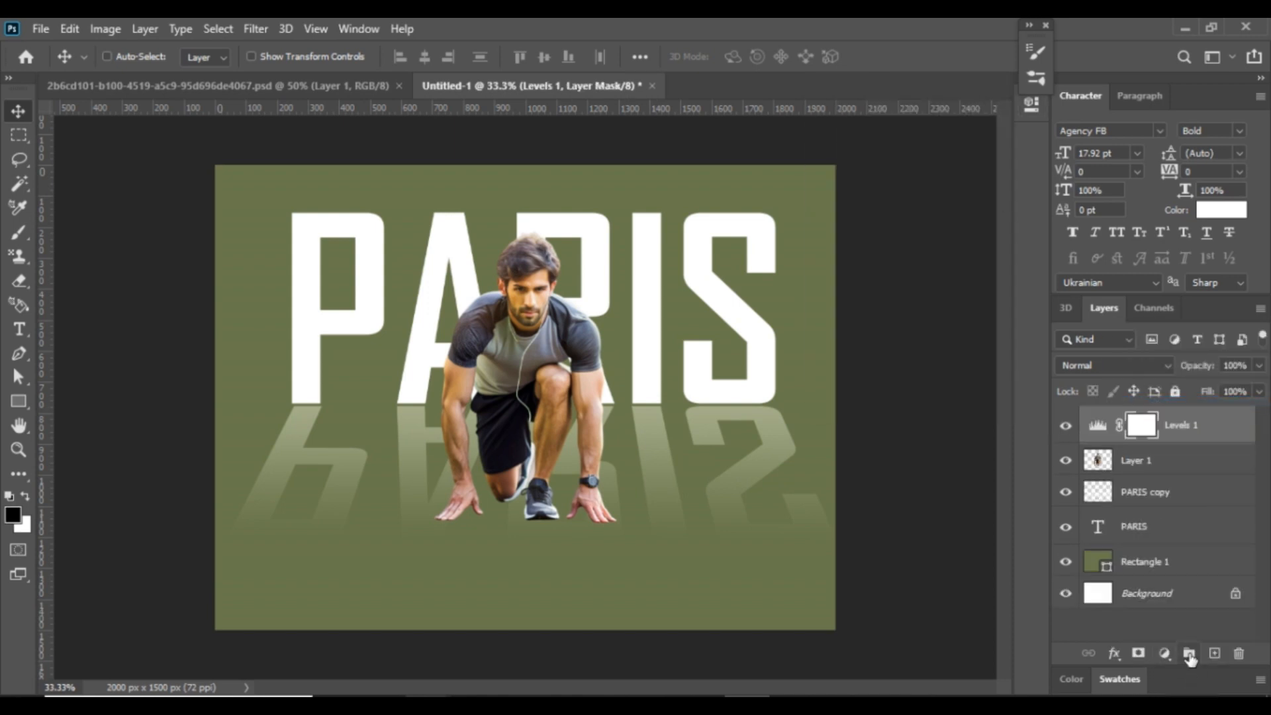
Add a Hue/Saturation adjustment layer above the Levels layer, try full desaturation on the whole design and undo it.
left_click(1165, 655)
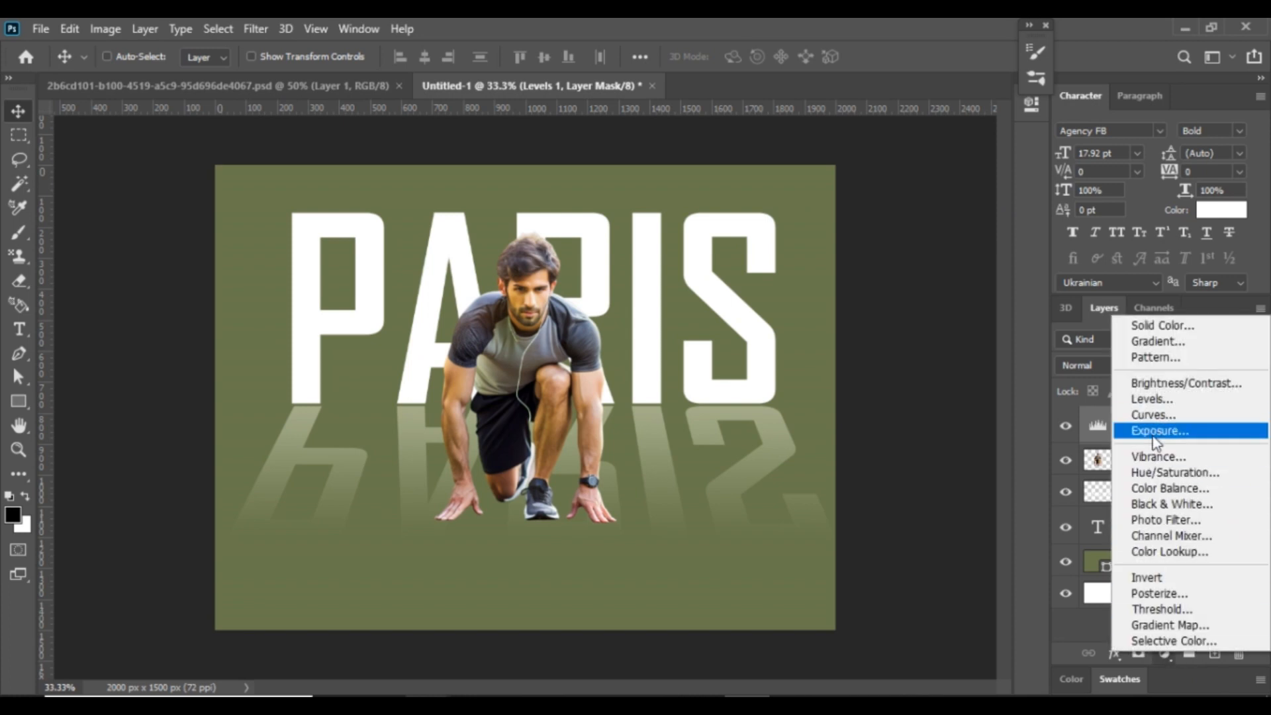
left_click(1154, 474)
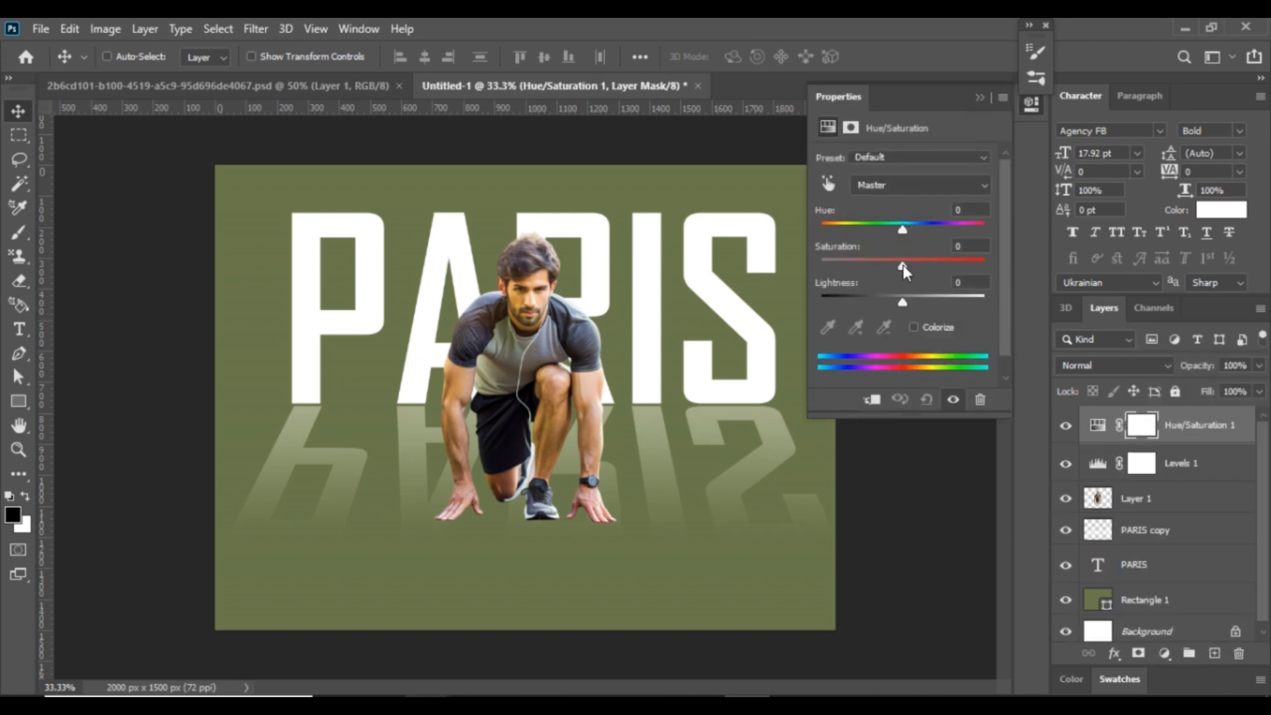
left_click_drag(903, 264, 816, 267)
key("ctrl+z")
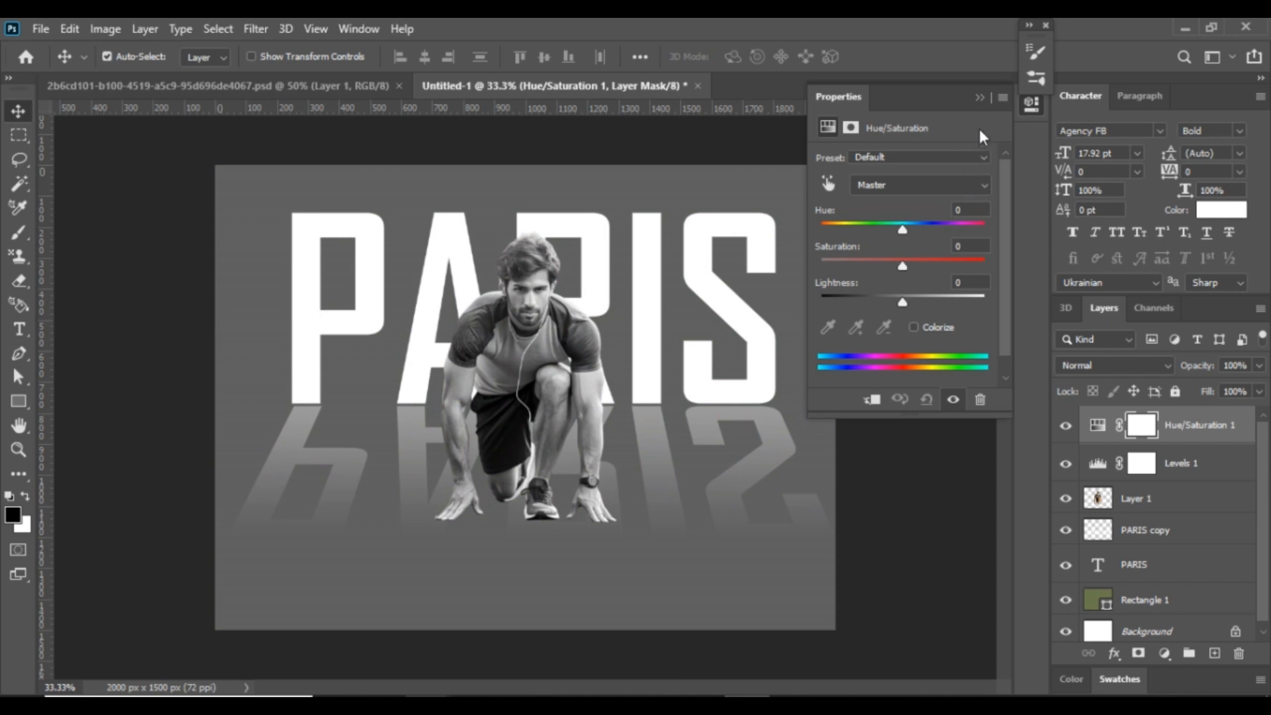
left_click(979, 98)
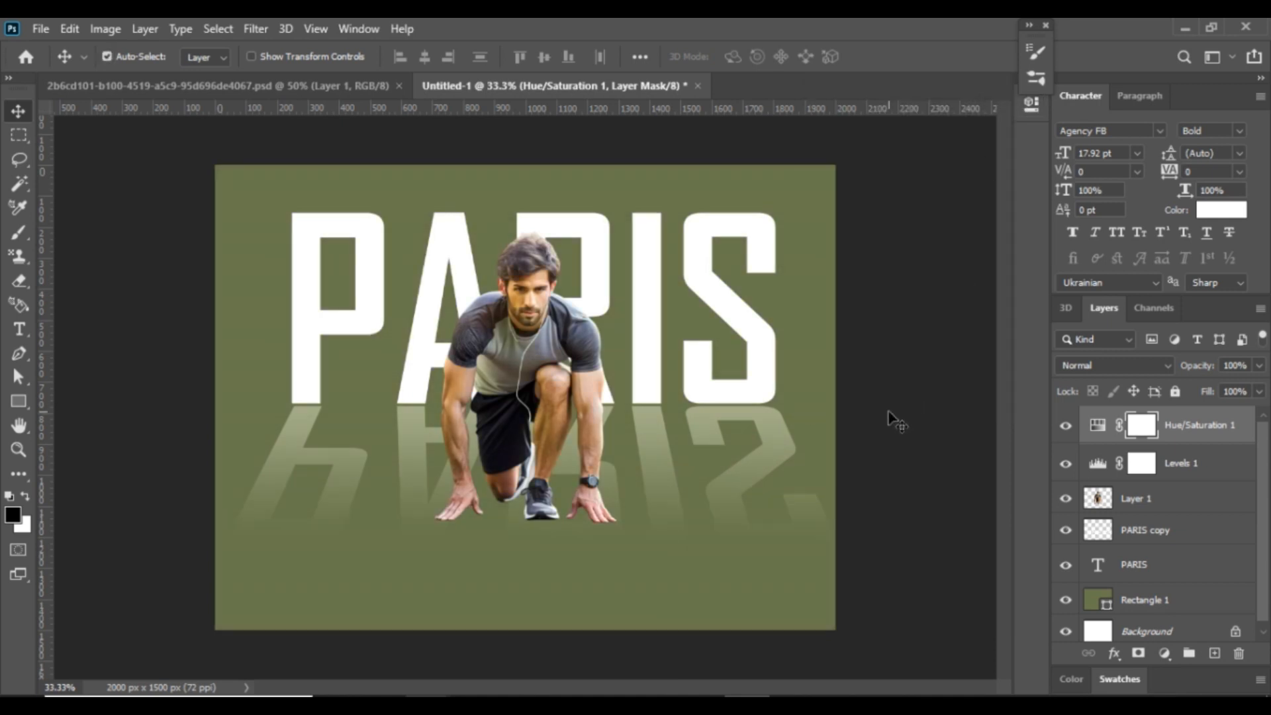
Apply a Curves adjustment with a slightly shifted midpoint to the Hue/Saturation layer's mask.
key("ctrl")
key("ctrl+m")
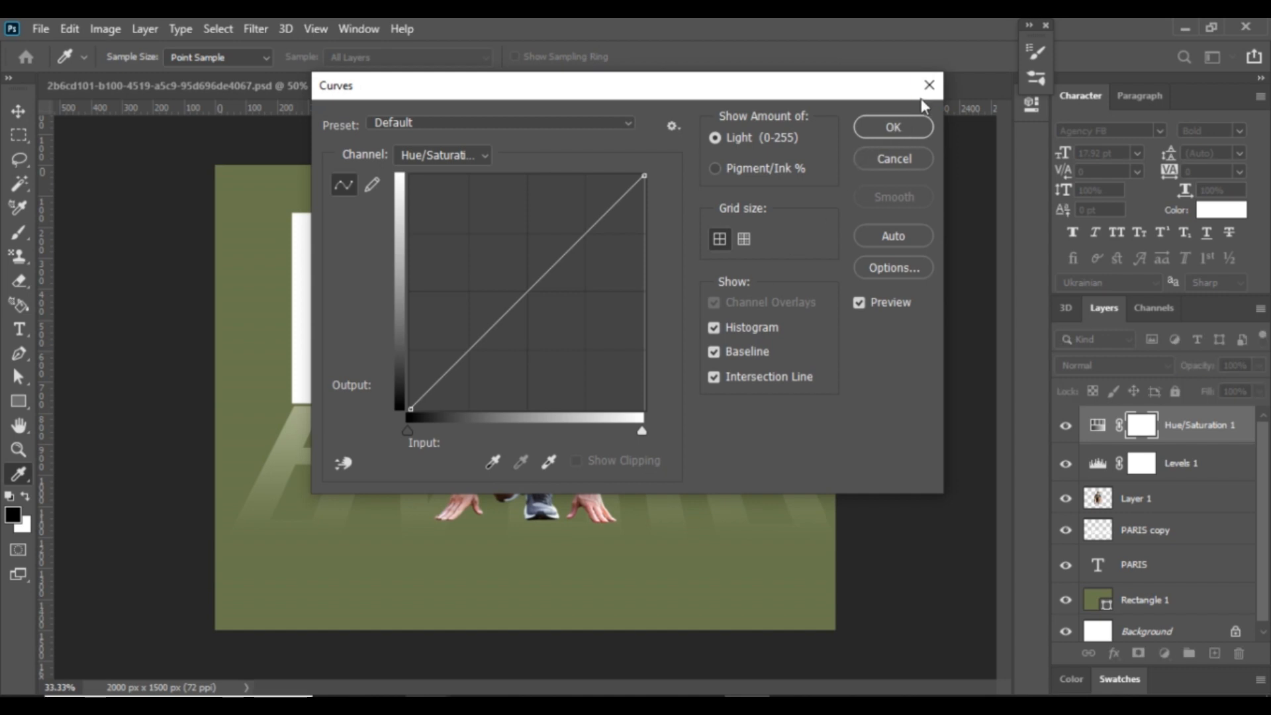
left_click_drag(639, 82, 933, 141)
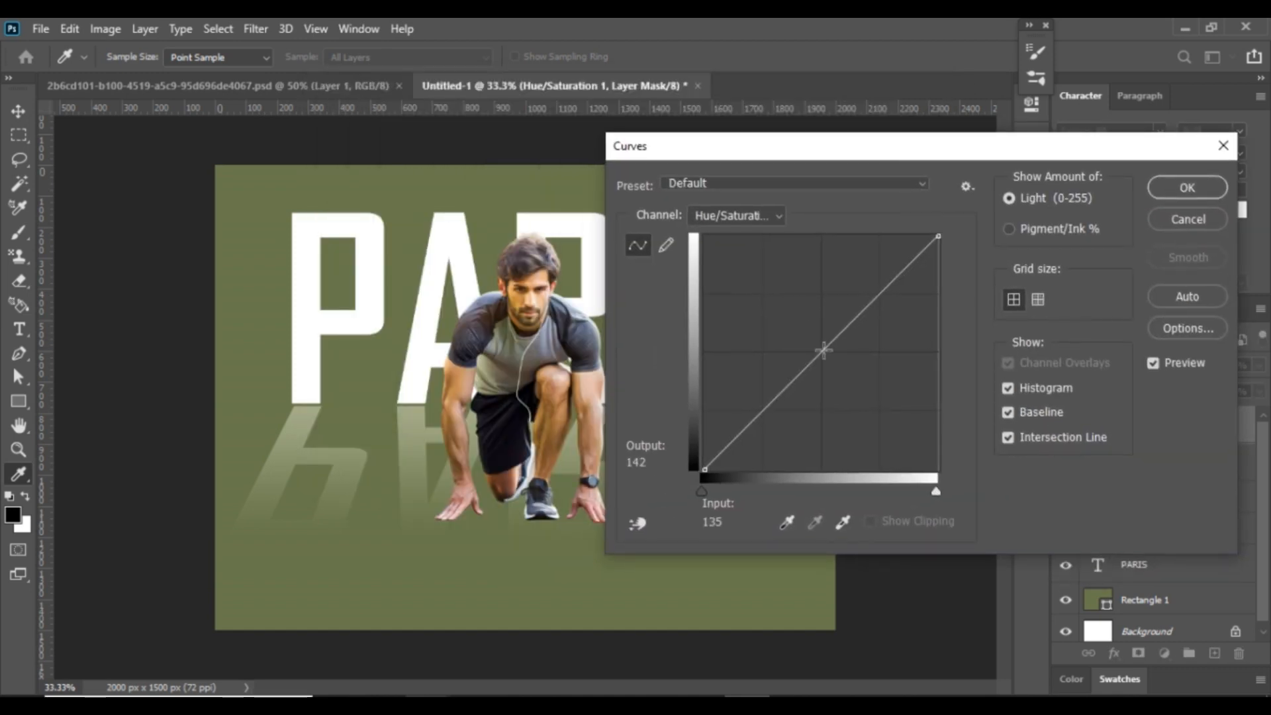
left_click_drag(820, 350, 820, 357)
left_click(1187, 187)
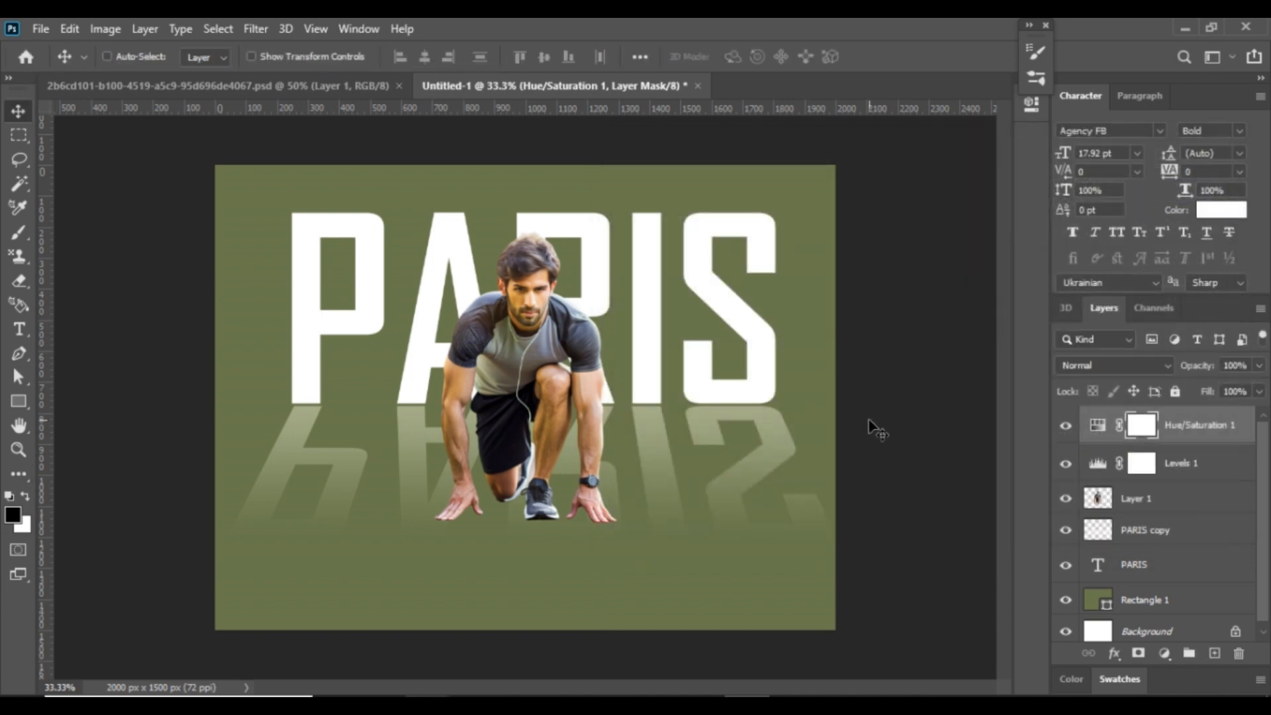
Turn the athlete layer black and white by applying Hue/Saturation with saturation at -100.
left_click(523, 384, "ctrl")
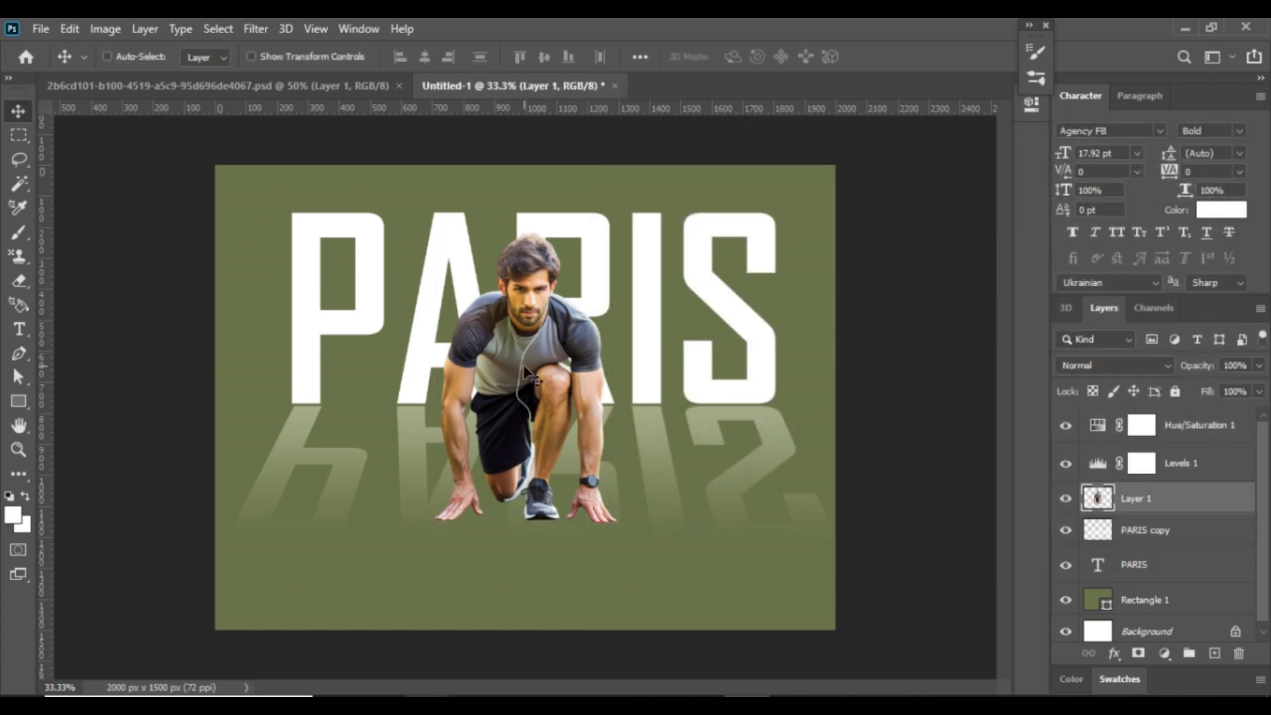
key("ctrl")
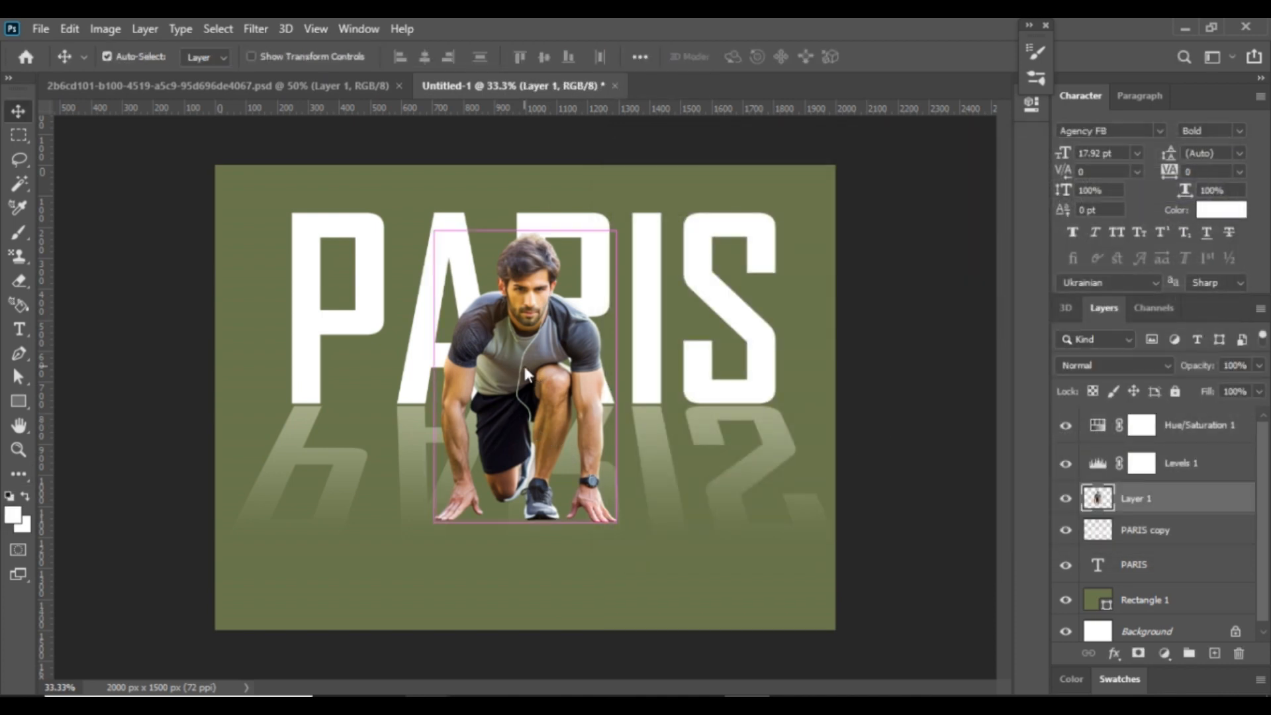
key("ctrl+l")
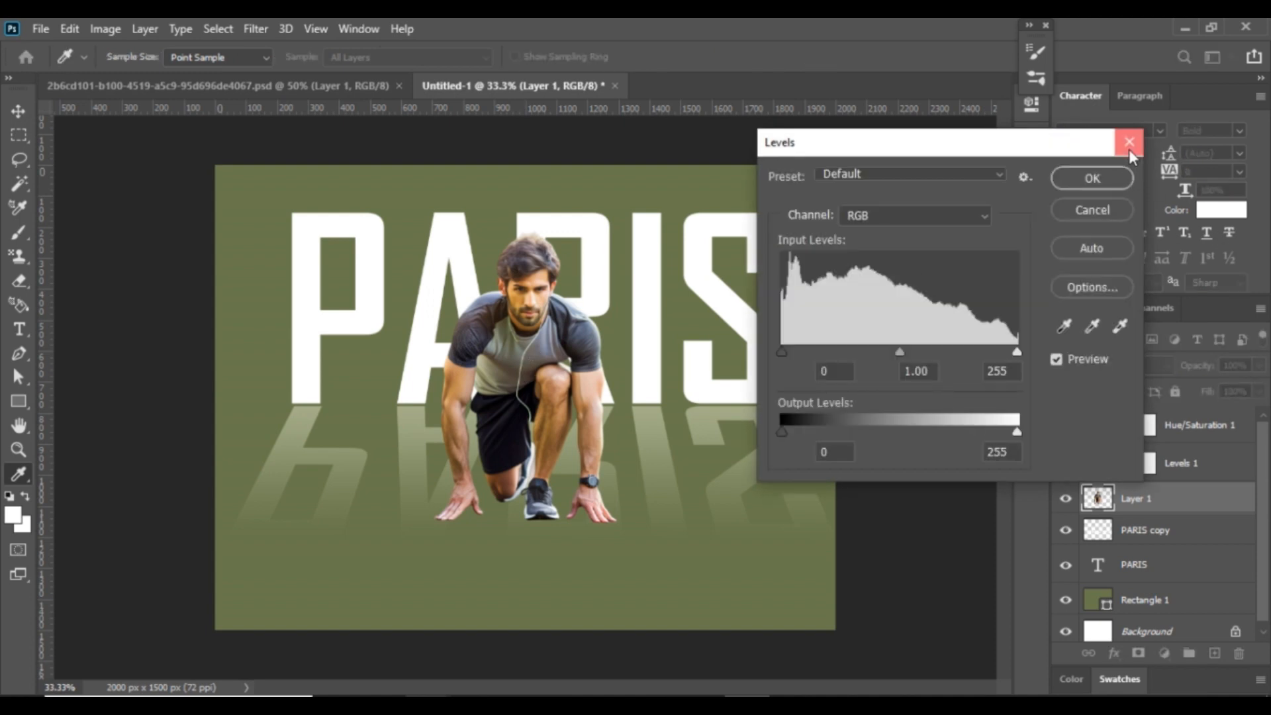
left_click(1130, 142)
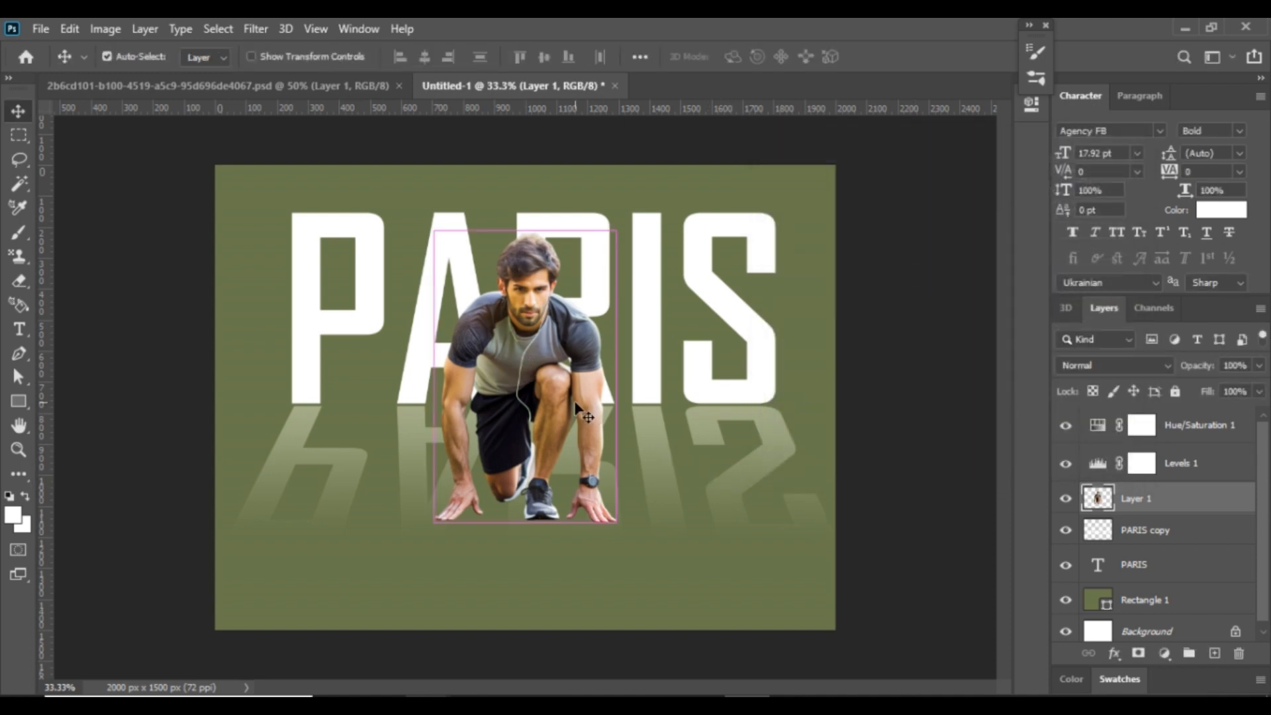
key("ctrl+u")
left_click_drag(960, 280, 854, 285)
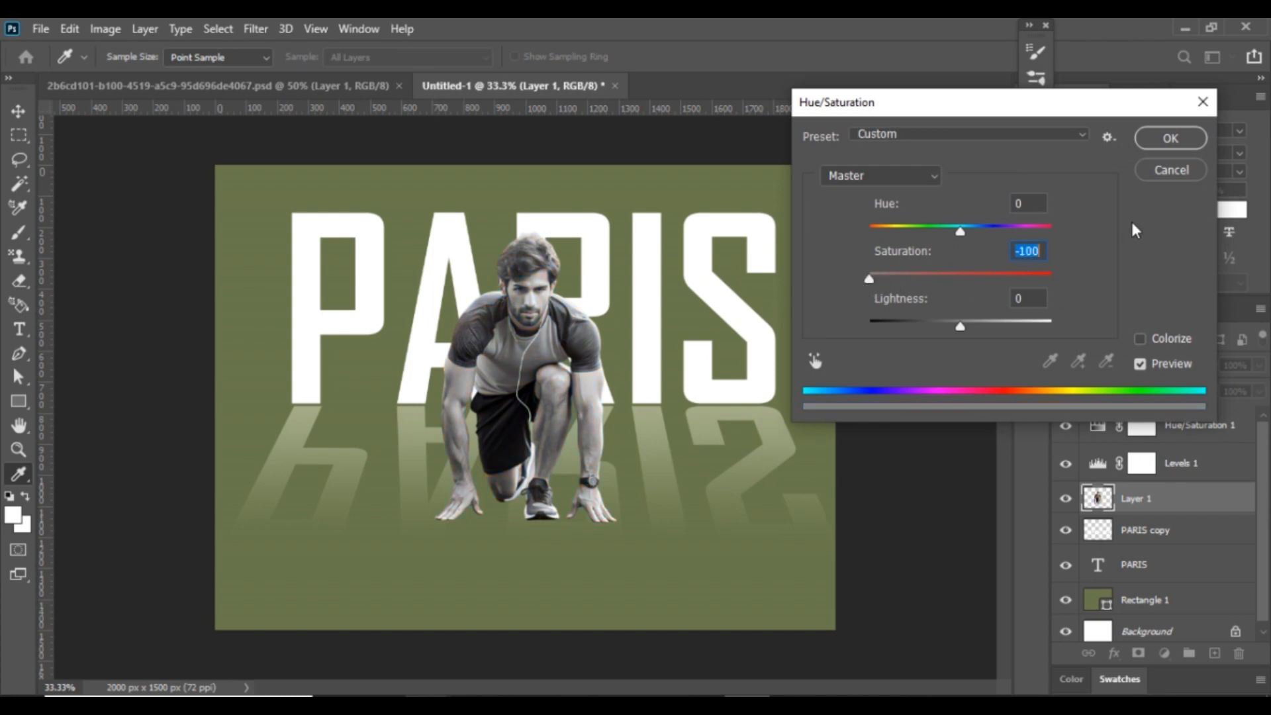
left_click(1170, 137)
key("v")
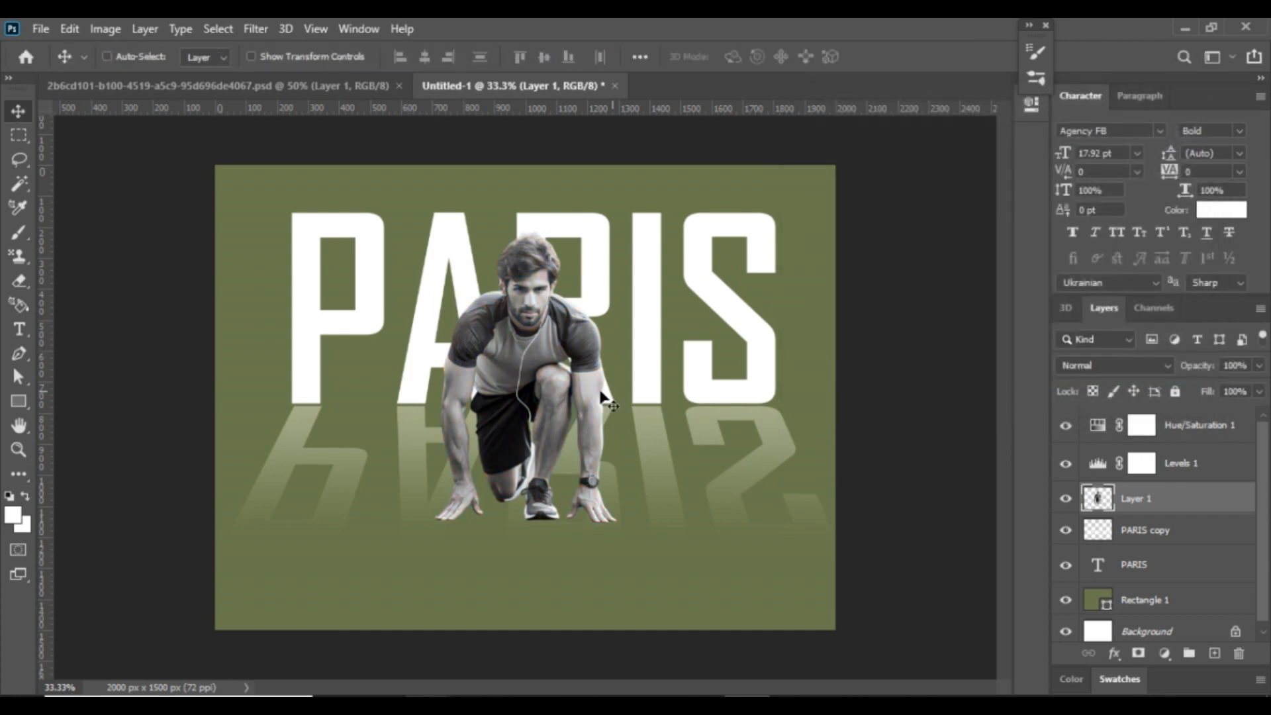
Enlarge the athlete slightly and move him down over the PARIS reflection.
key("ctrl+t")
mouse_move(525, 520)
left_mouse_down()
mouse_move(528, 541)
mouse_move(539, 516)
mouse_move(540, 536)
left_mouse_up()
key("Return")
key("ctrl")
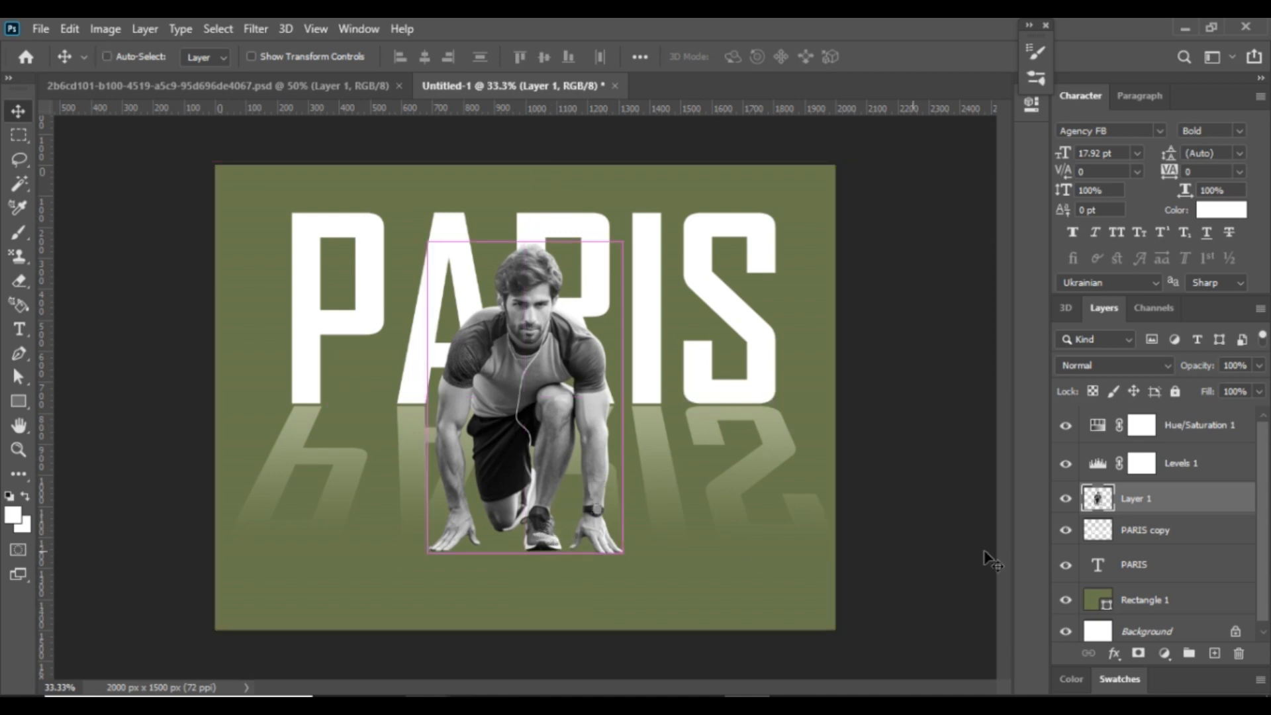
Add a black drop shadow to the athlete layer with size 27 px and a slightly reduced opacity.
left_click(1116, 654)
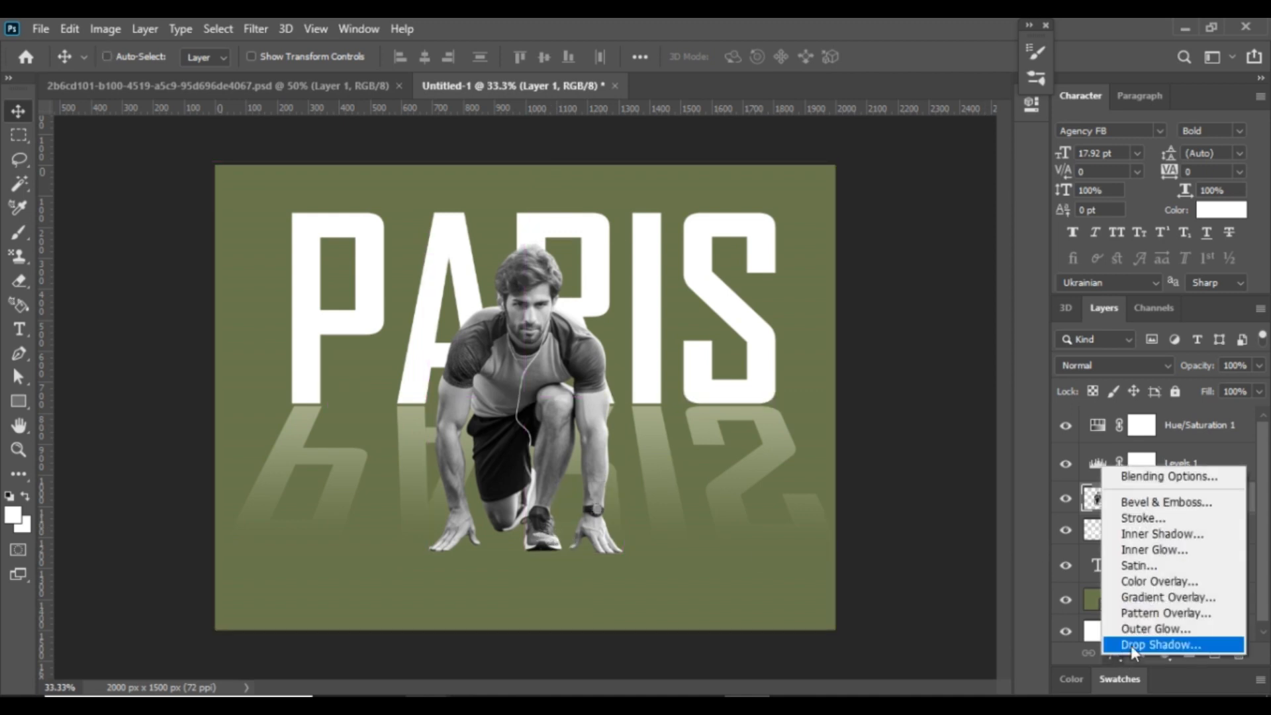
key("Escape")
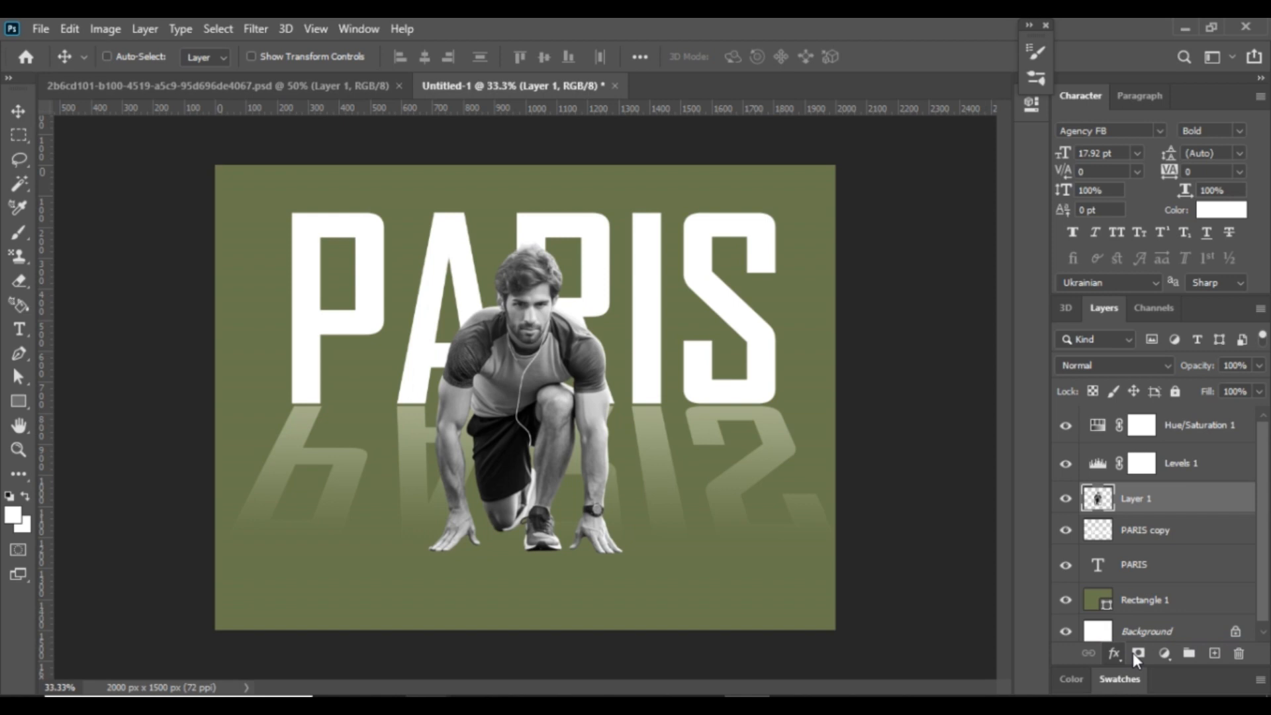
left_click(1115, 654)
left_click(1033, 583)
left_click_drag(788, 129, 931, 73)
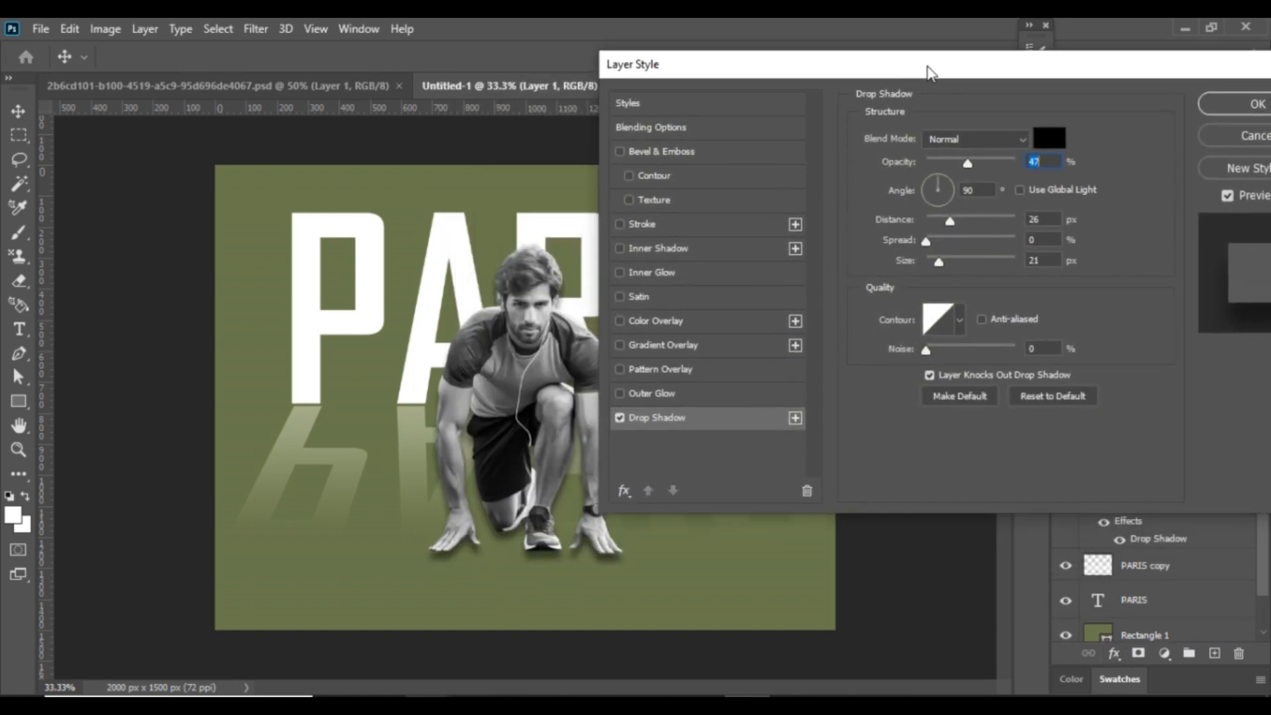
left_click_drag(938, 257, 940, 263)
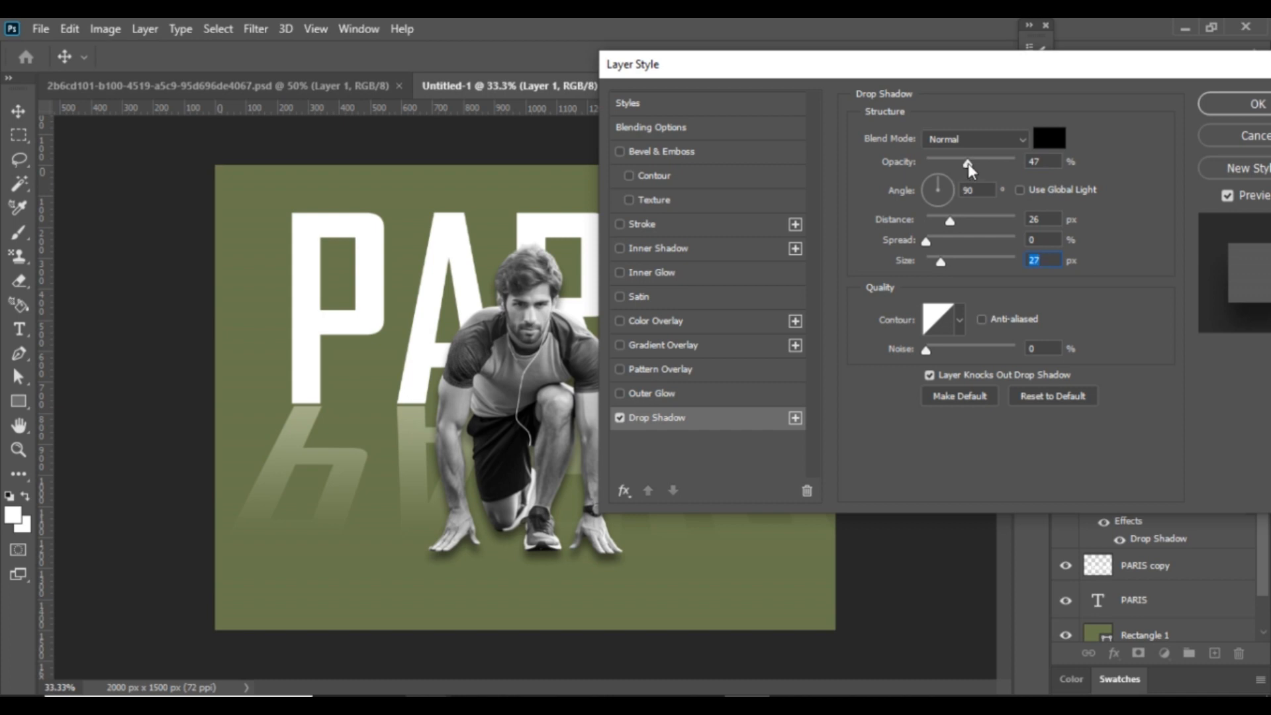
left_click_drag(968, 163, 961, 165)
left_click(1214, 106)
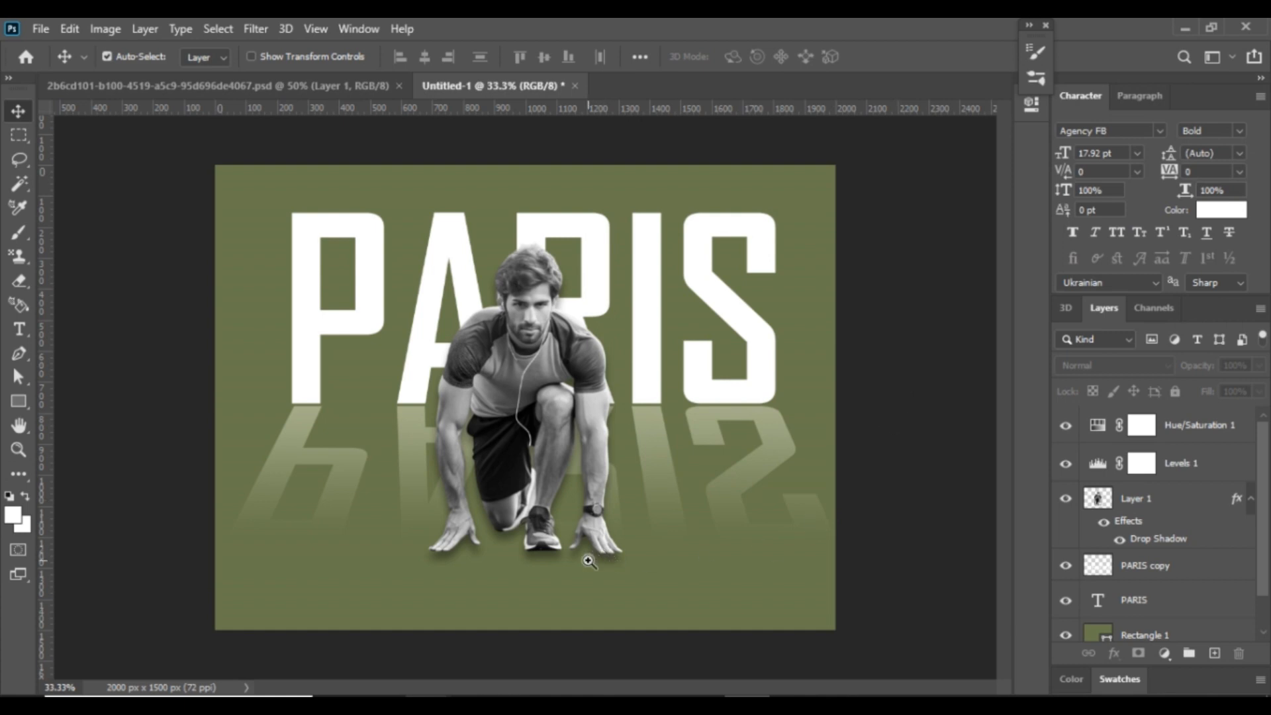
Add the white text "Never Give Up" below the athlete in Agency FB Bold.
left_click_drag(594, 562, 570, 568)
key("t")
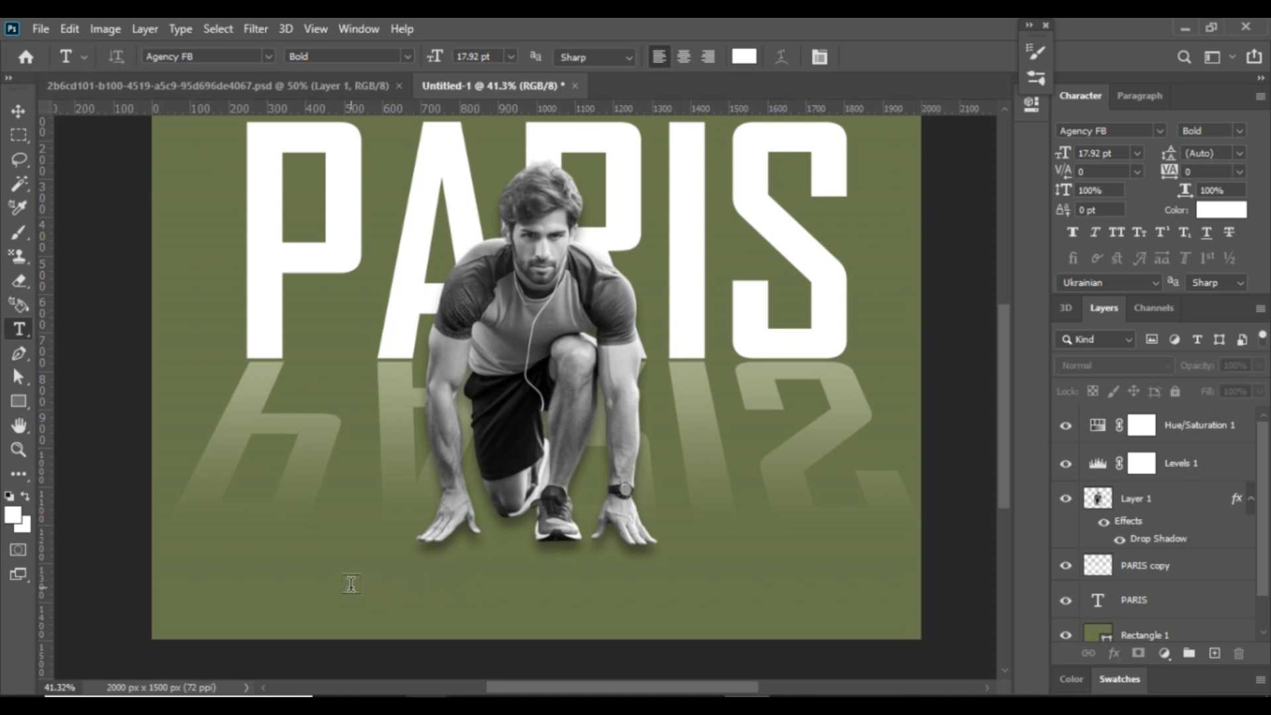
left_click(341, 582)
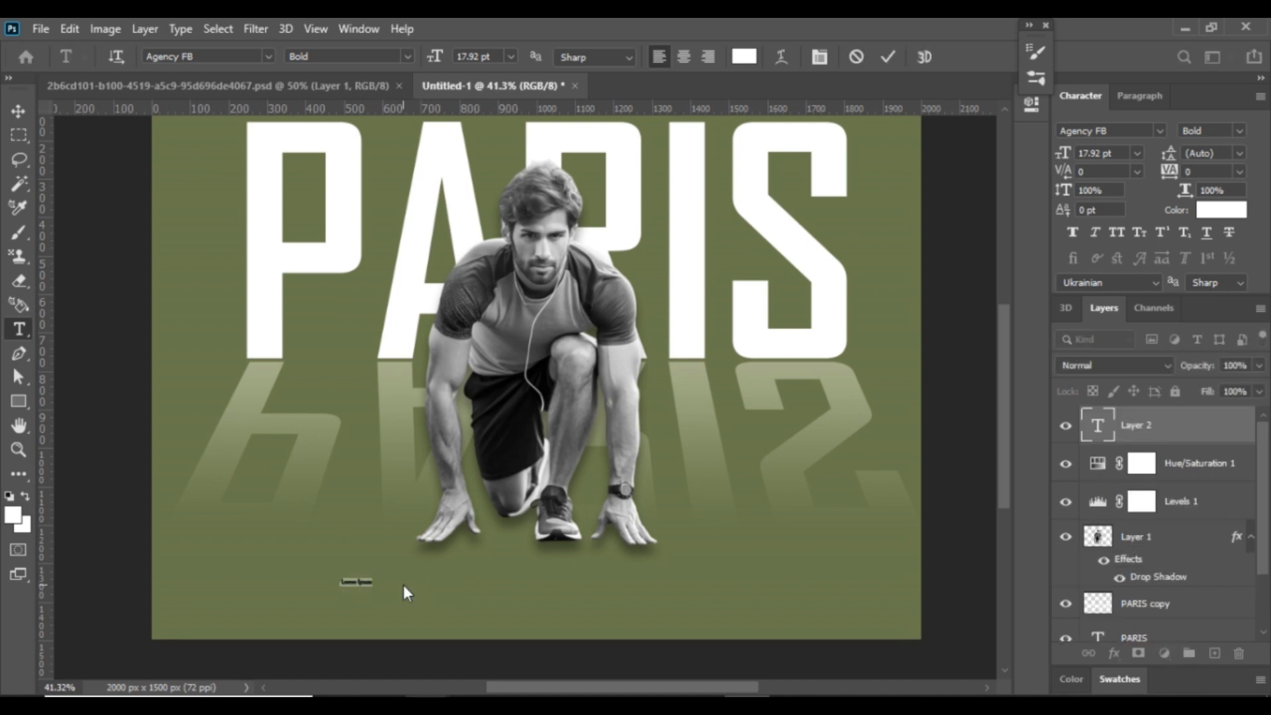
key("BackSpace")
left_click(17, 112)
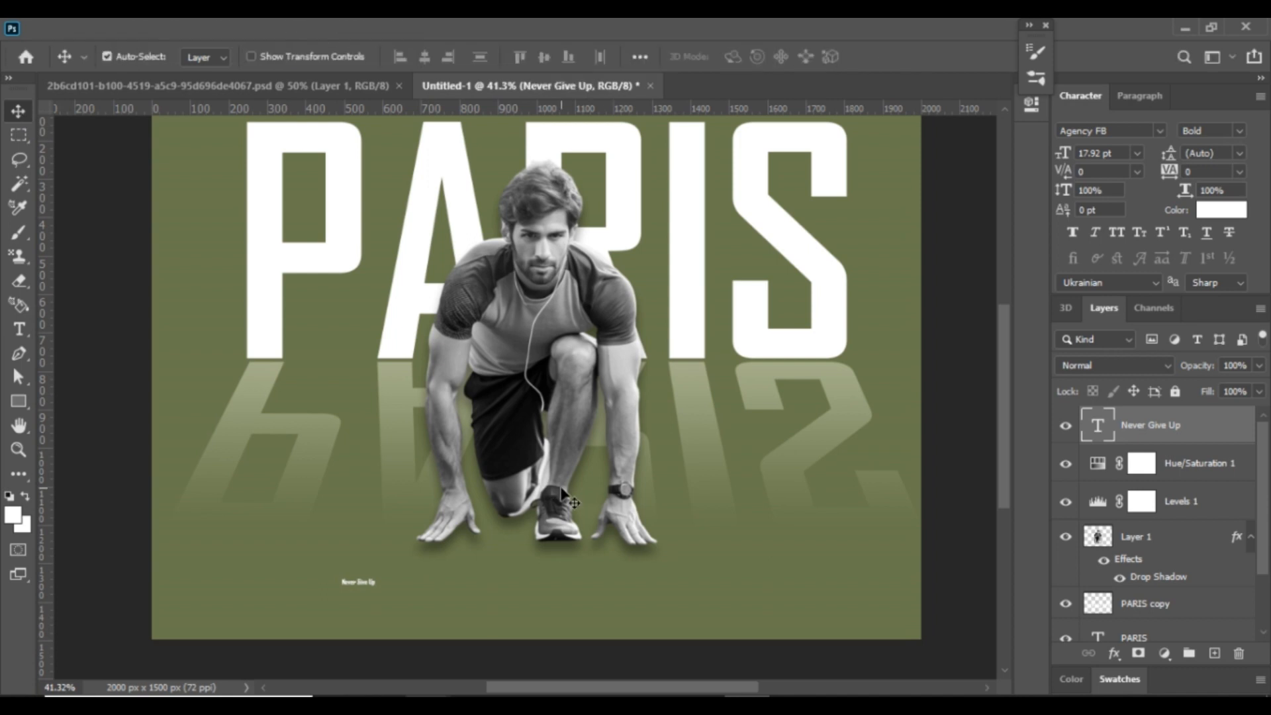
Enlarge the Never Give Up text to about 222 pt, centre it horizontally on the canvas and lower it slightly.
key("ctrl+t")
left_click_drag(384, 584, 756, 593)
key("Return")
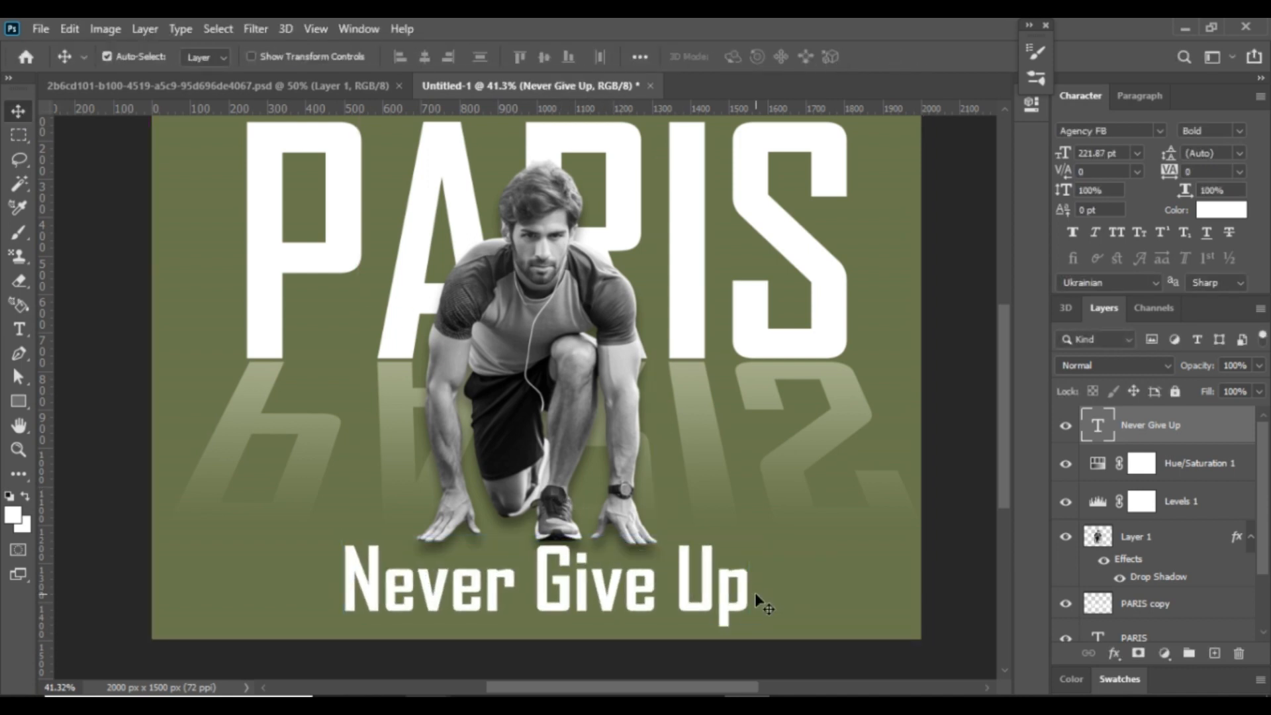
key("ctrl+a")
left_click(424, 57)
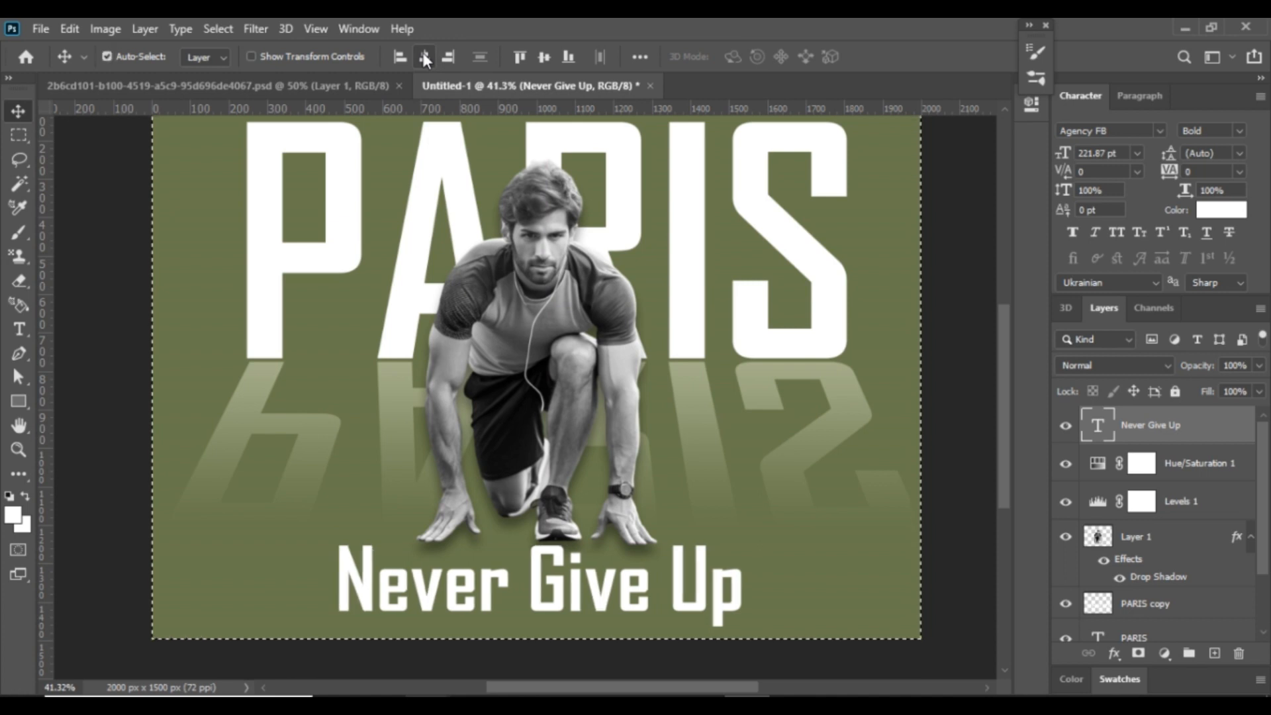
key("ctrl+d")
left_click_drag(650, 580, 650, 593)
scroll(650, 593, "down", 2)
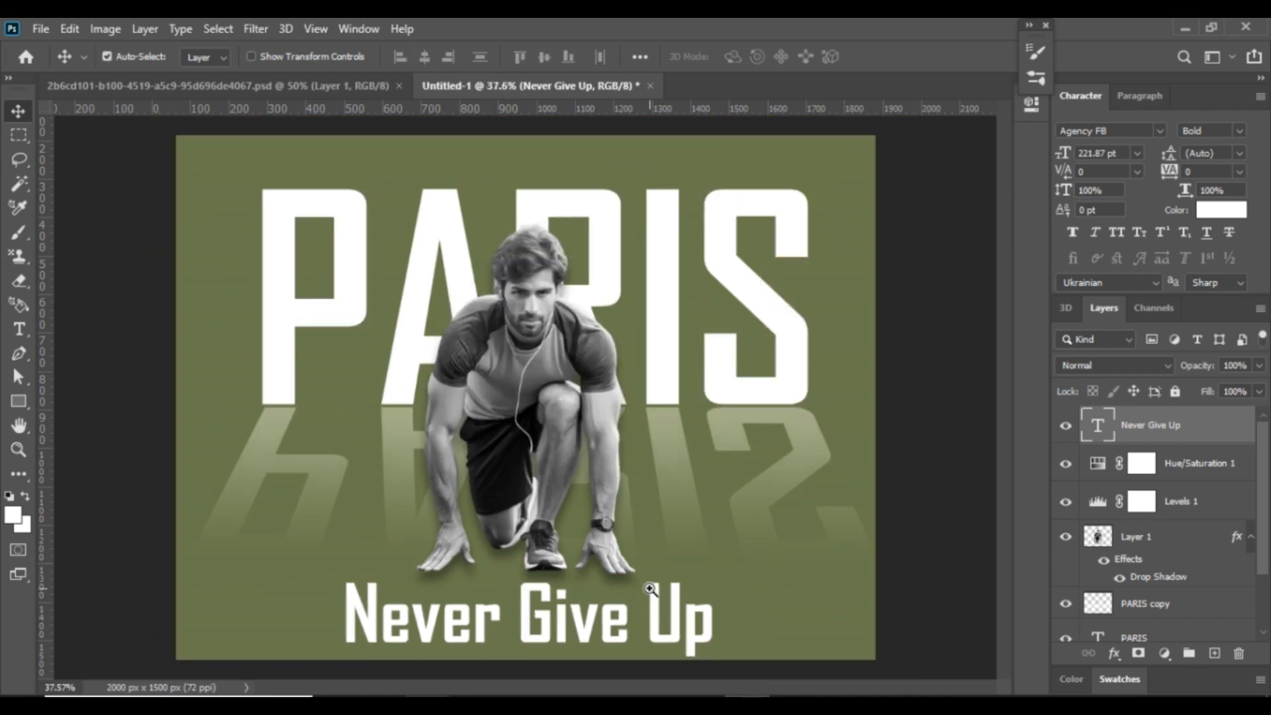
Scale the Never Give Up text down to about 194 pt and adjust its position below the athlete.
key("ctrl+t")
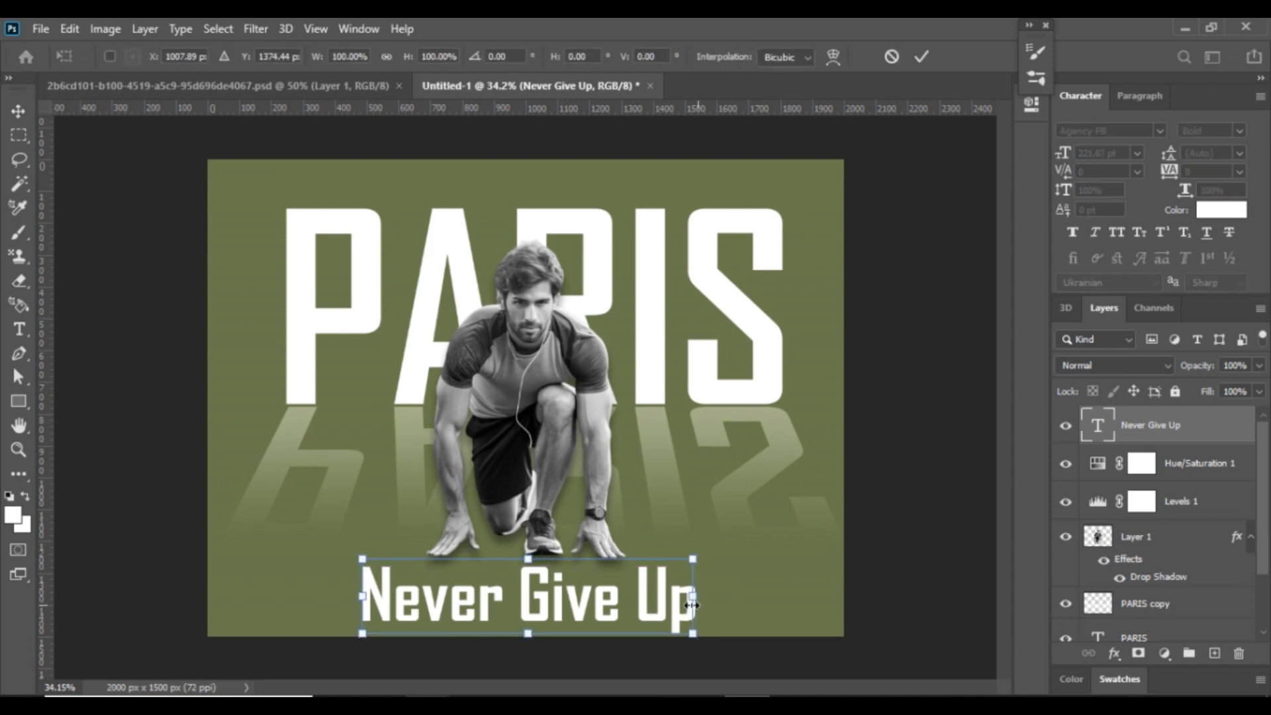
left_click_drag(698, 596, 674, 601)
key("Return")
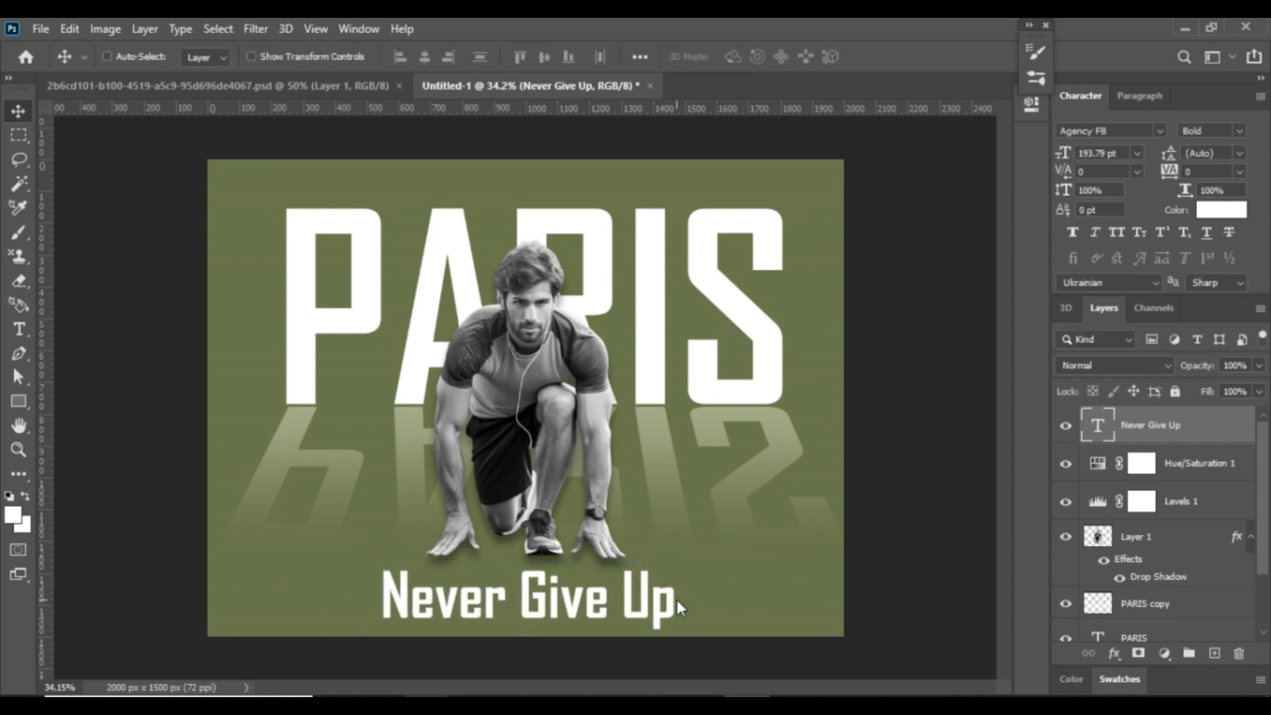
left_click_drag(599, 616, 589, 608)
key("ctrl")
key("ctrl+a")
Preview several fonts on the Never Give Up text and set it to Neue Power Ultra.
left_click(1160, 130)
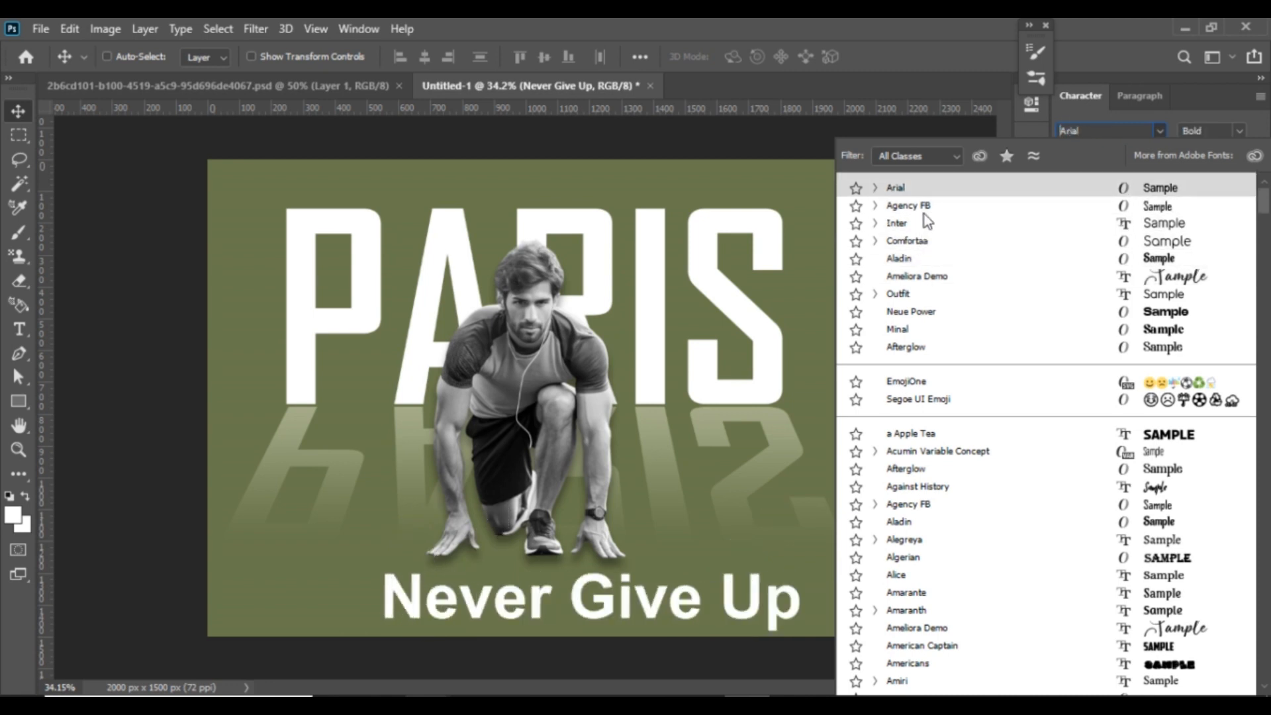
key("Down")
key("Down")
key("Down")
key("Down")
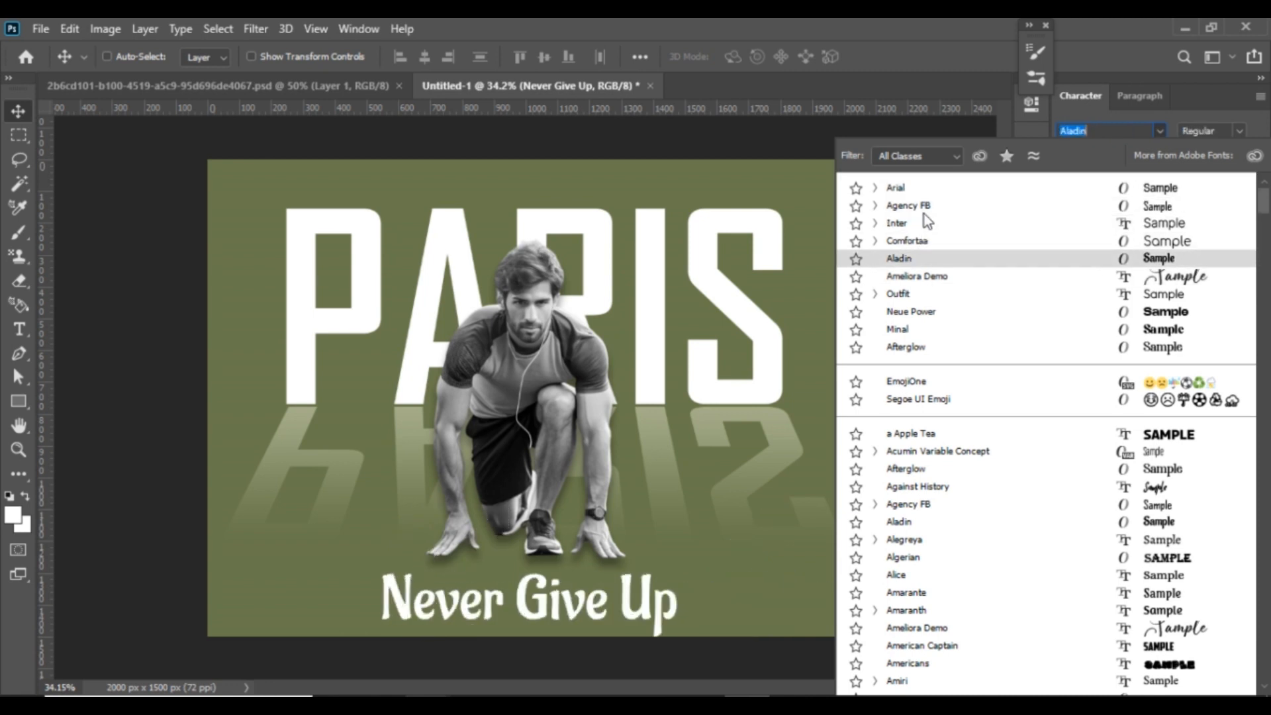
key("Down")
key("Down")
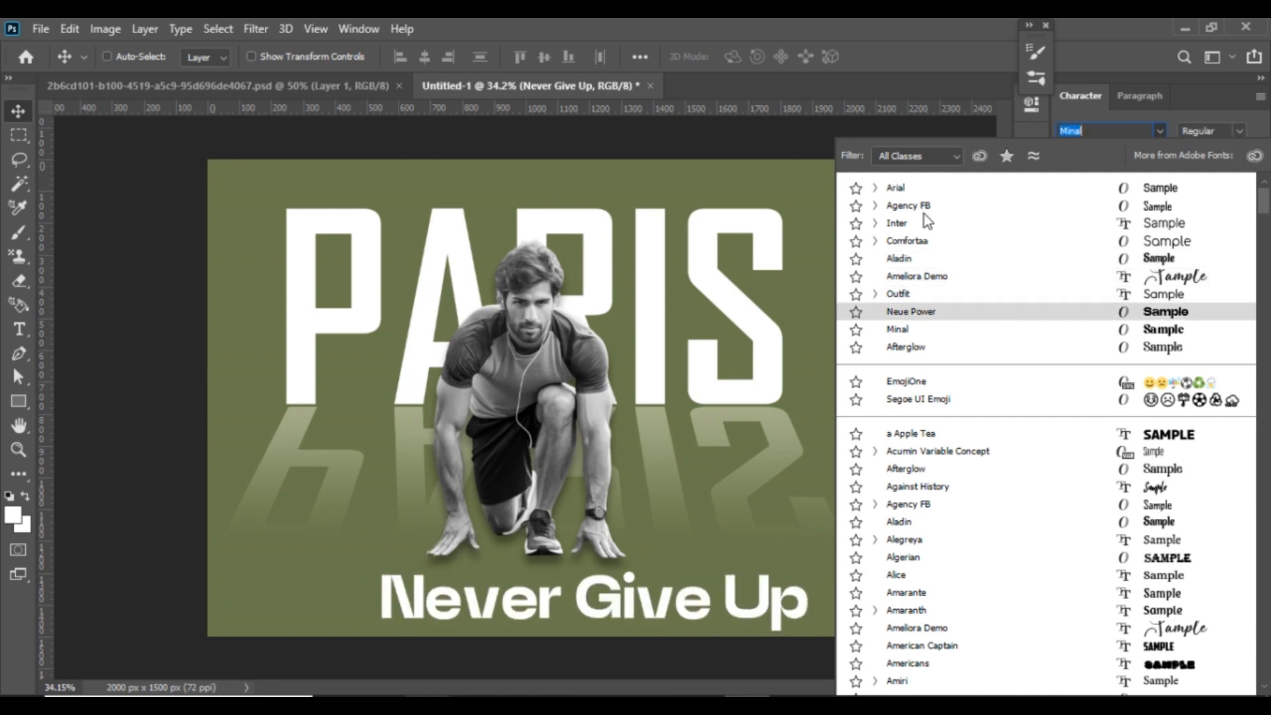
key("Up")
key("Return")
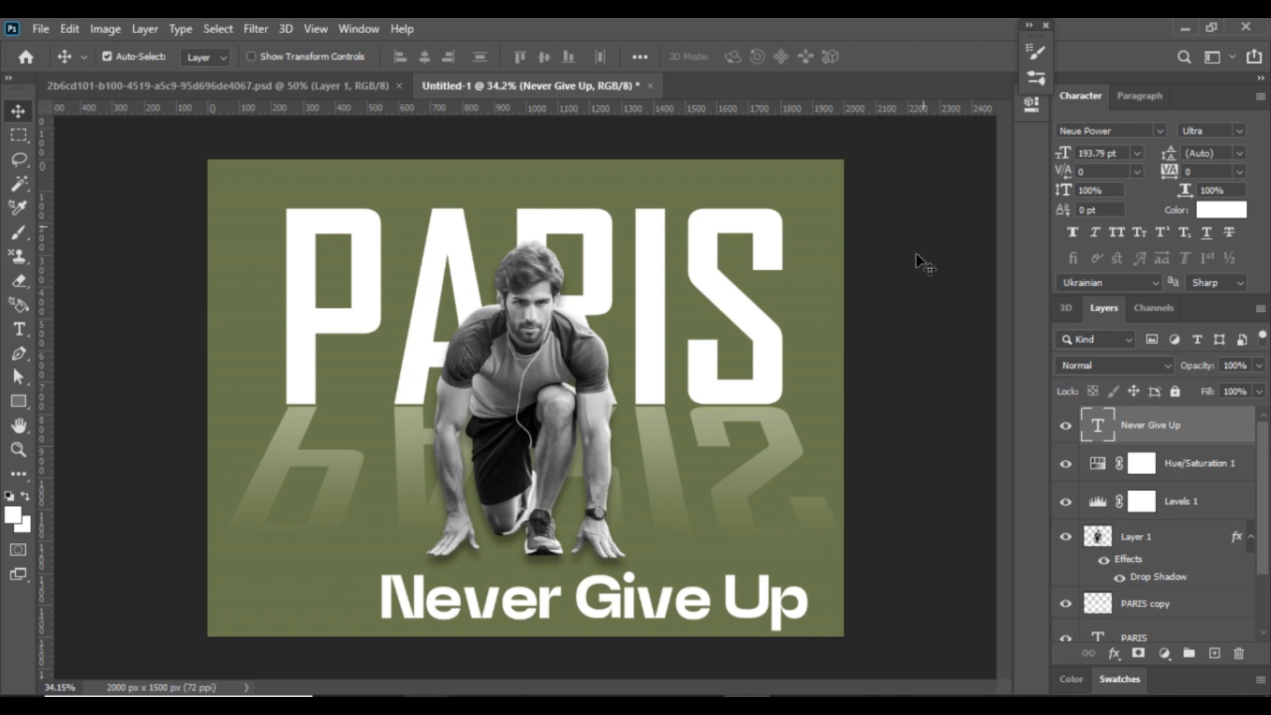
Centre the Never Give Up text horizontally on the canvas and scale it down to about 145 pt.
key("ctrl+a")
left_click(422, 56)
key("ctrl+d")
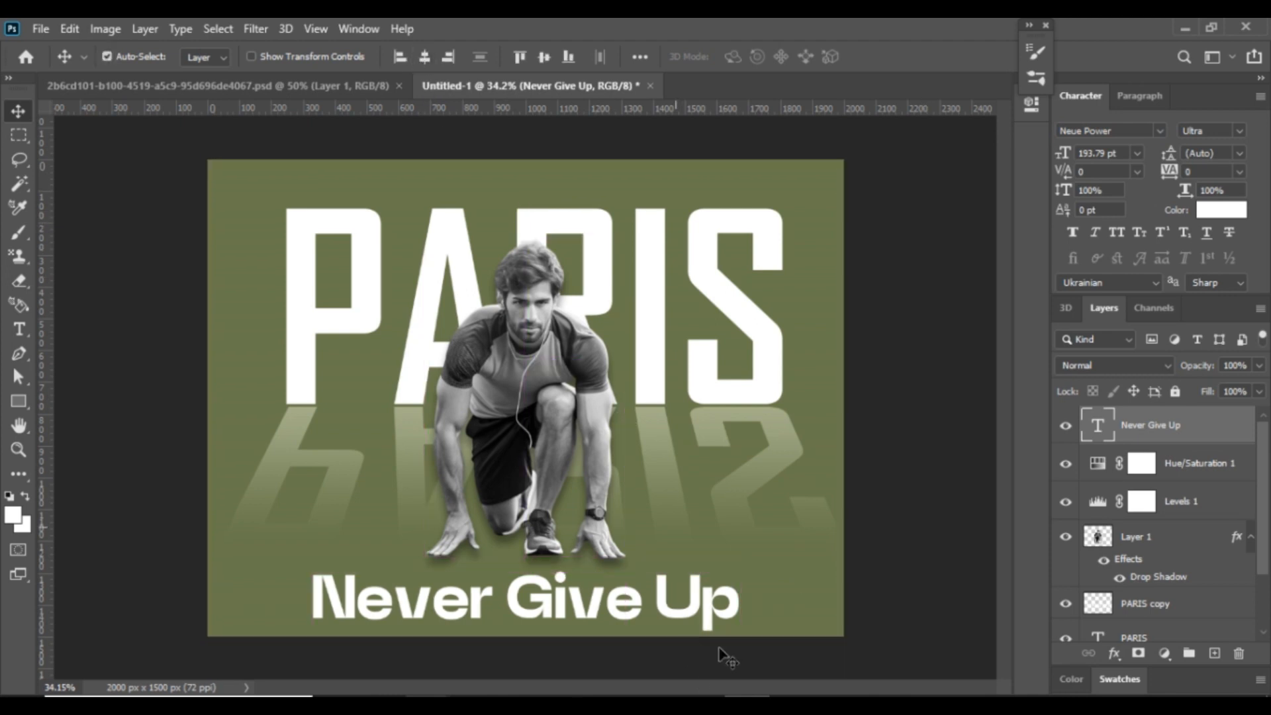
key("ctrl+t")
left_click_drag(740, 607, 689, 602)
key("Return")
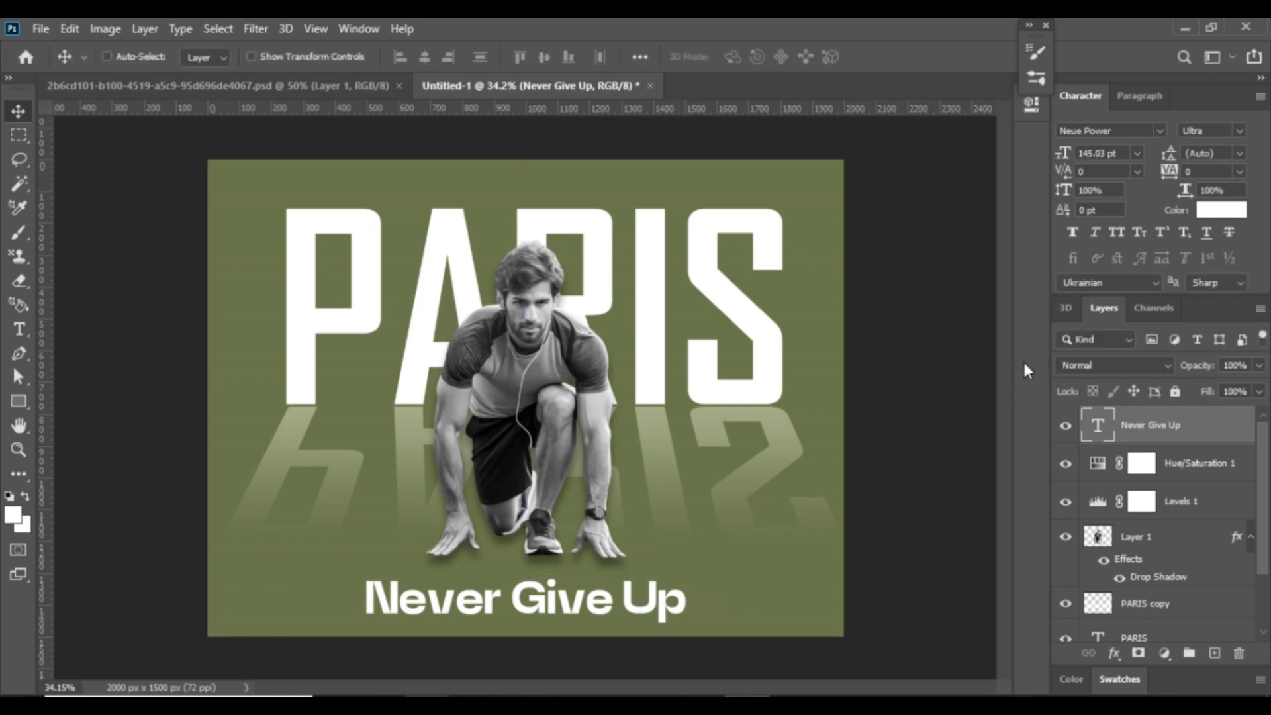
Shift the group of thin vertical lines slightly to the right across the poster.
key("ctrl")
left_click(896, 486)
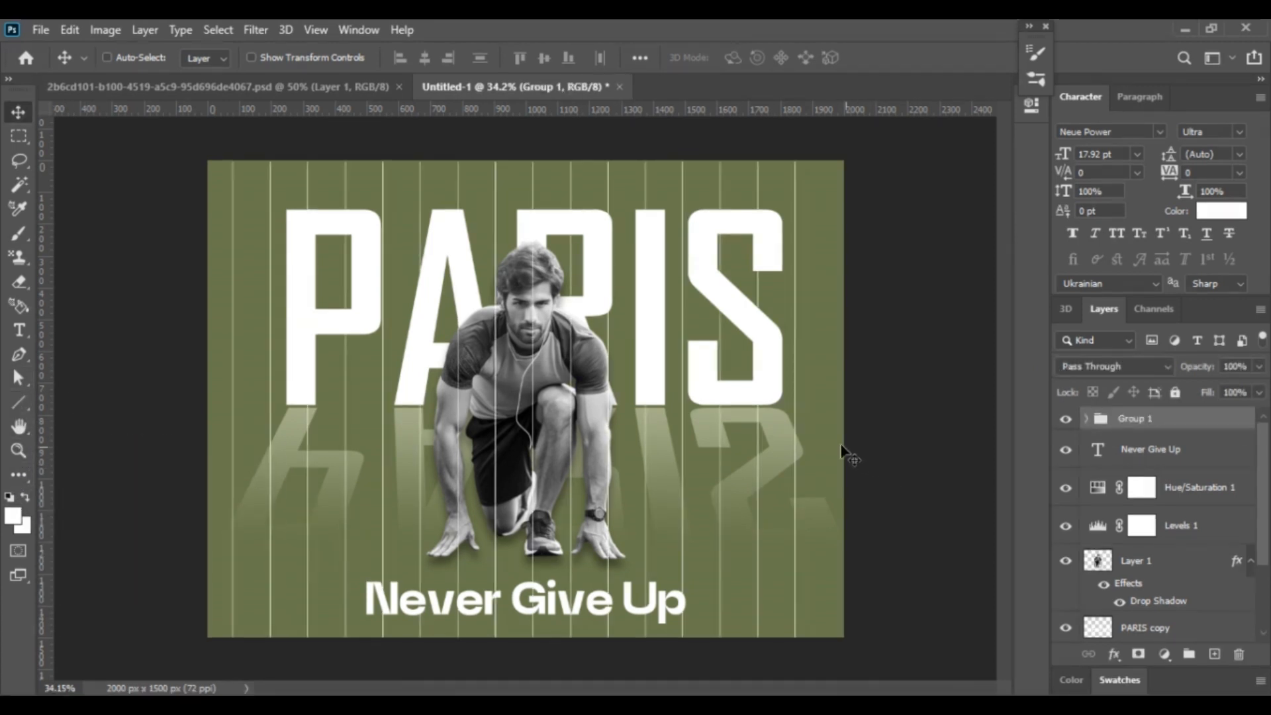
left_click_drag(782, 477, 748, 516)
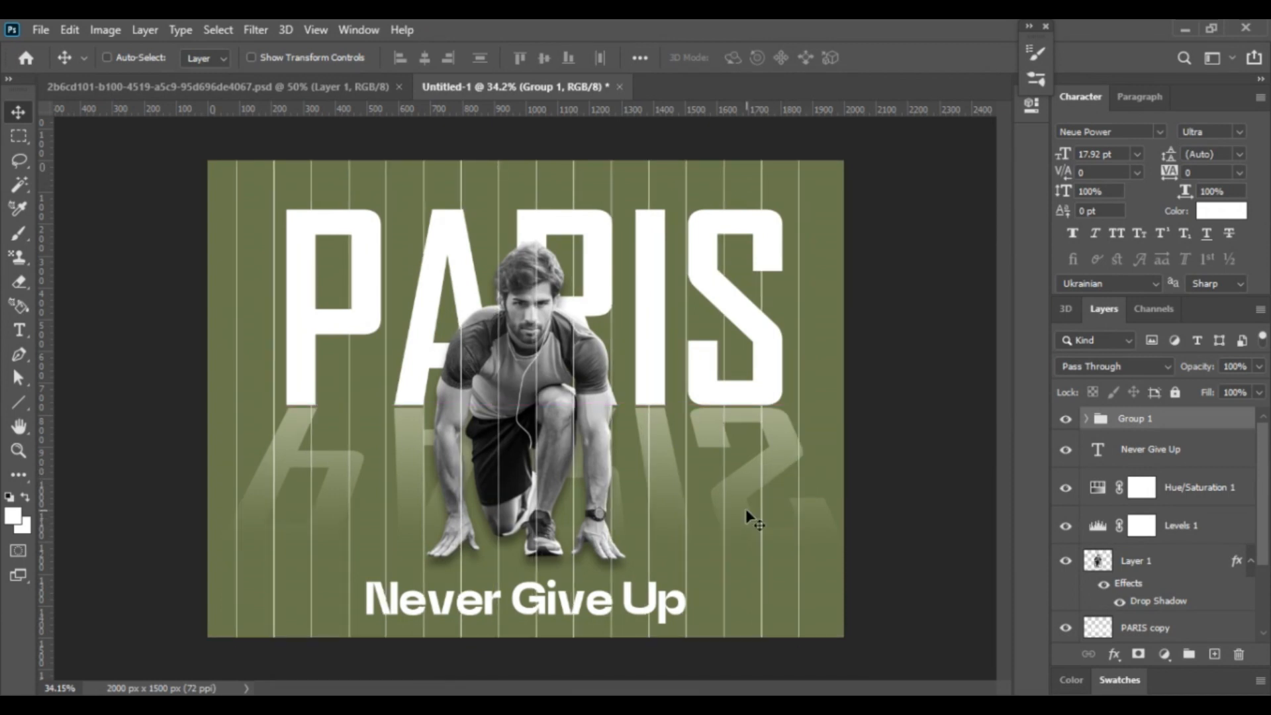
Convert the vertical lines group to a smart object and rasterize it into a normal layer.
right_click(1164, 431)
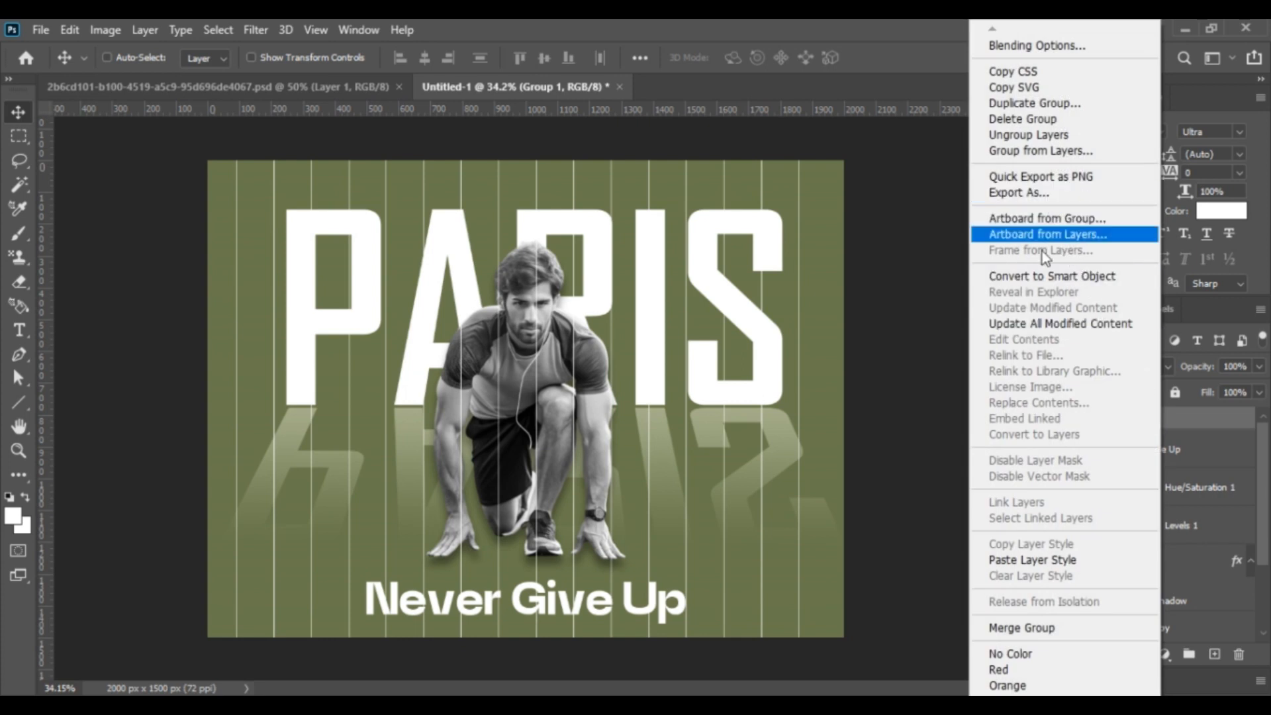
left_click(1053, 276)
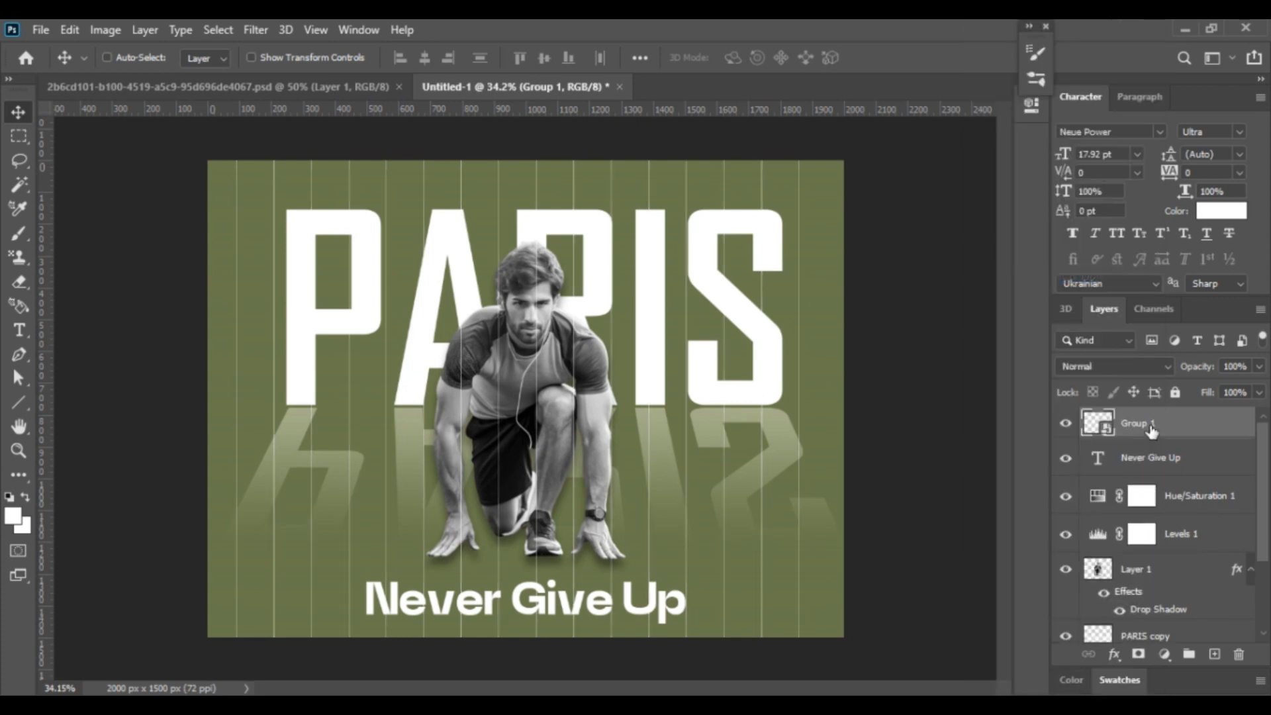
right_click(1150, 438)
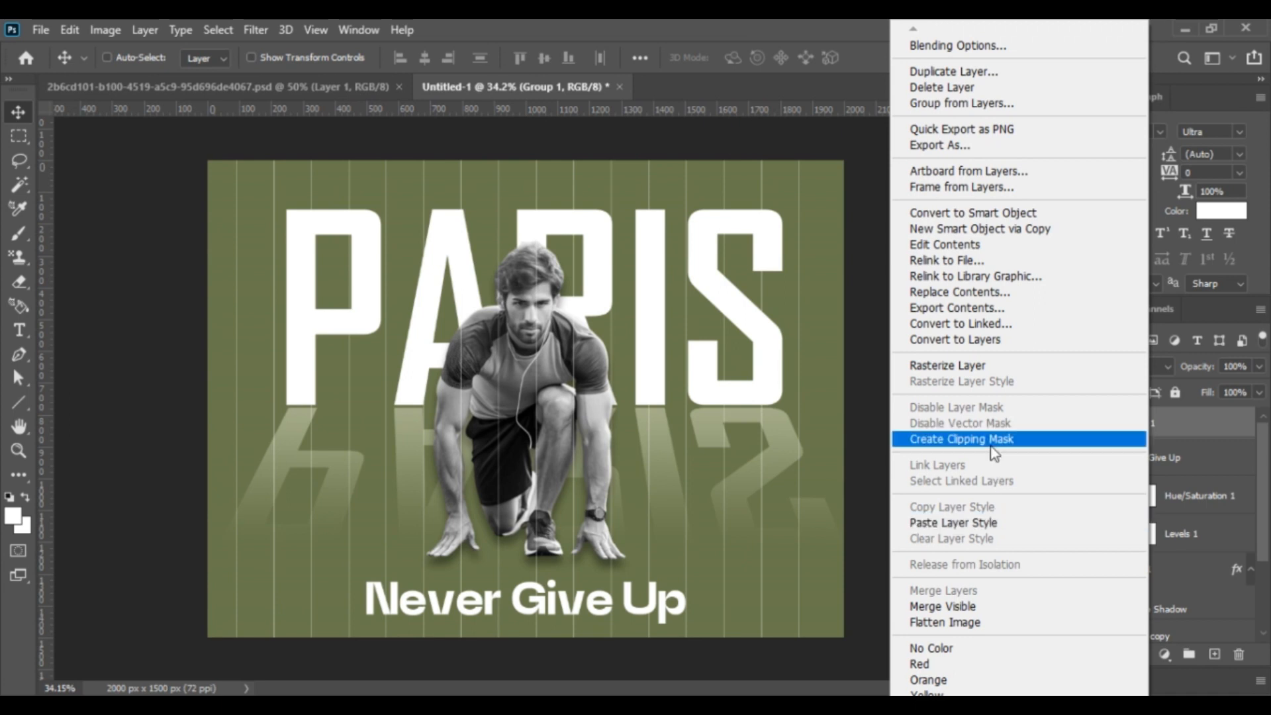
left_click(985, 366)
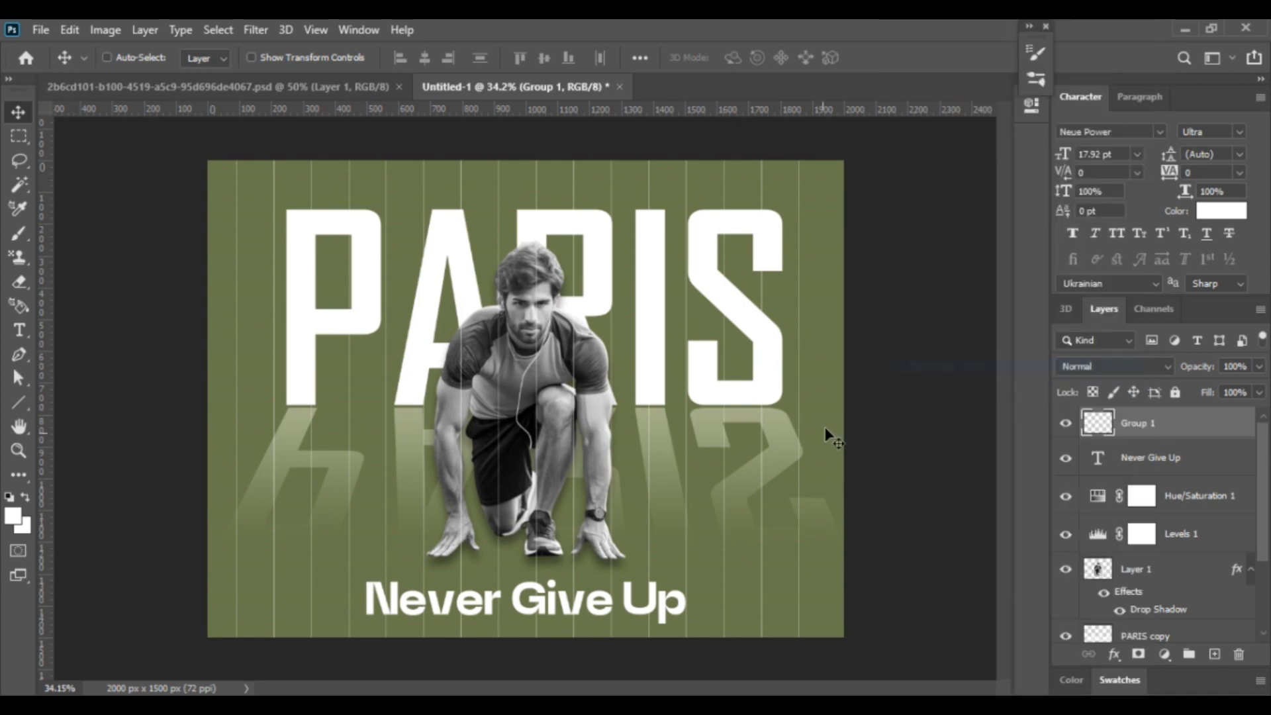
Duplicate the rasterized lines layer and fade the copy's lower part with upward black-to-transparent gradients on a layer mask.
left_click(1138, 655)
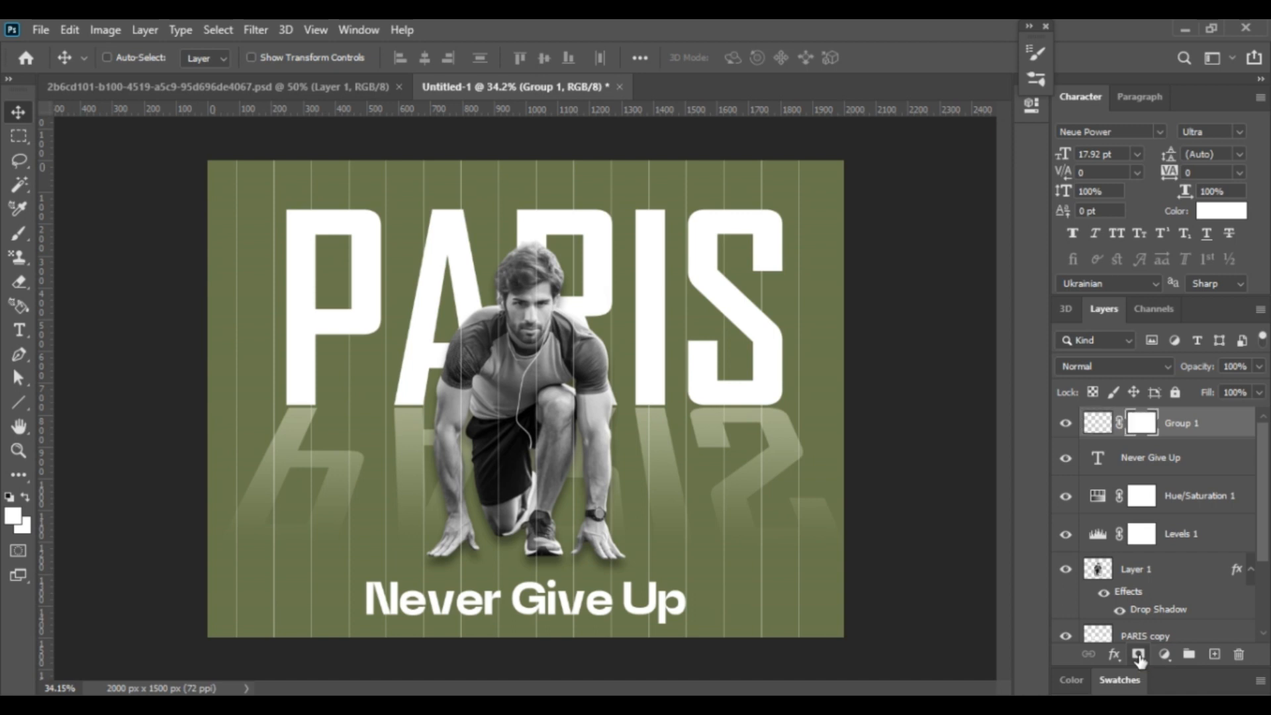
key("ctrl+z")
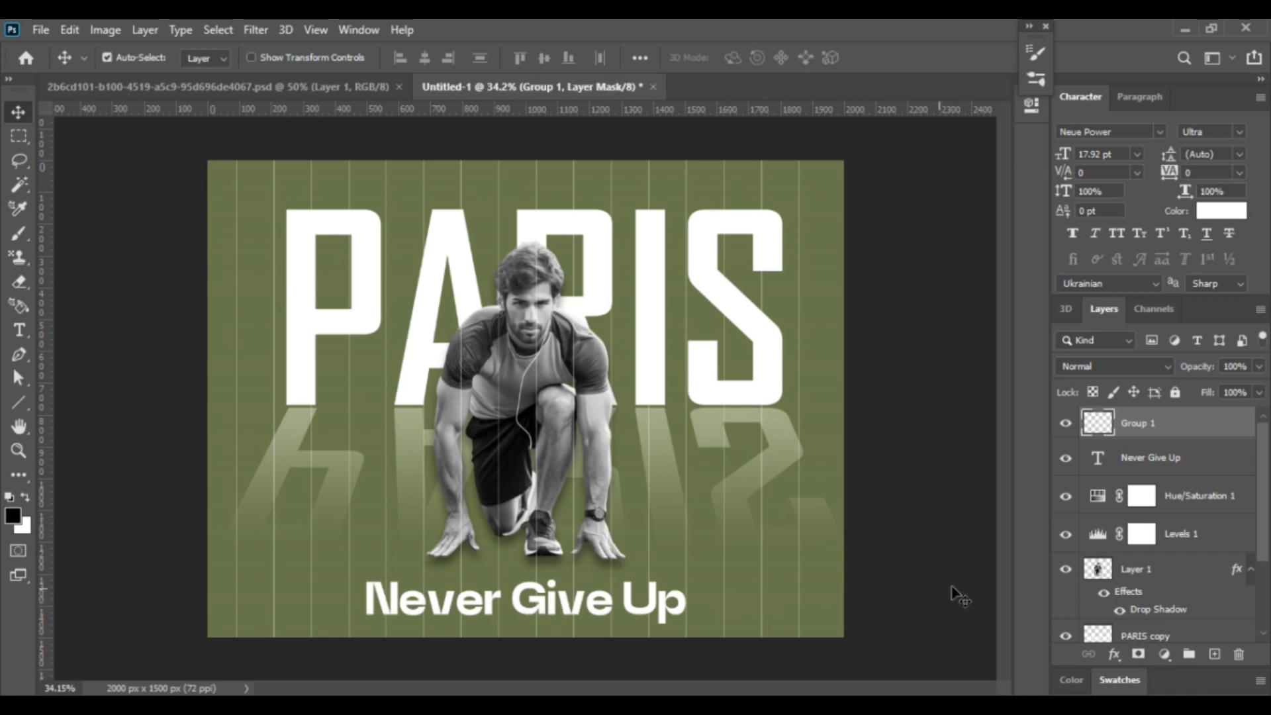
key("ctrl+j")
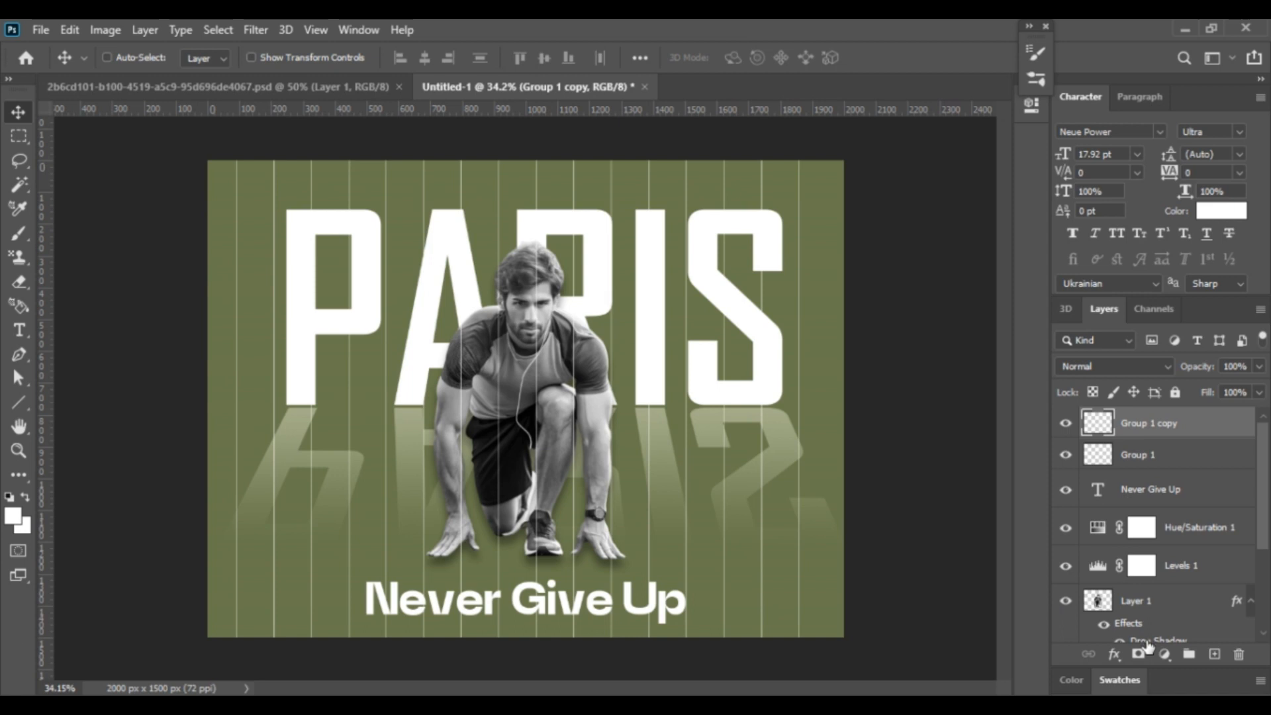
left_click(1138, 654)
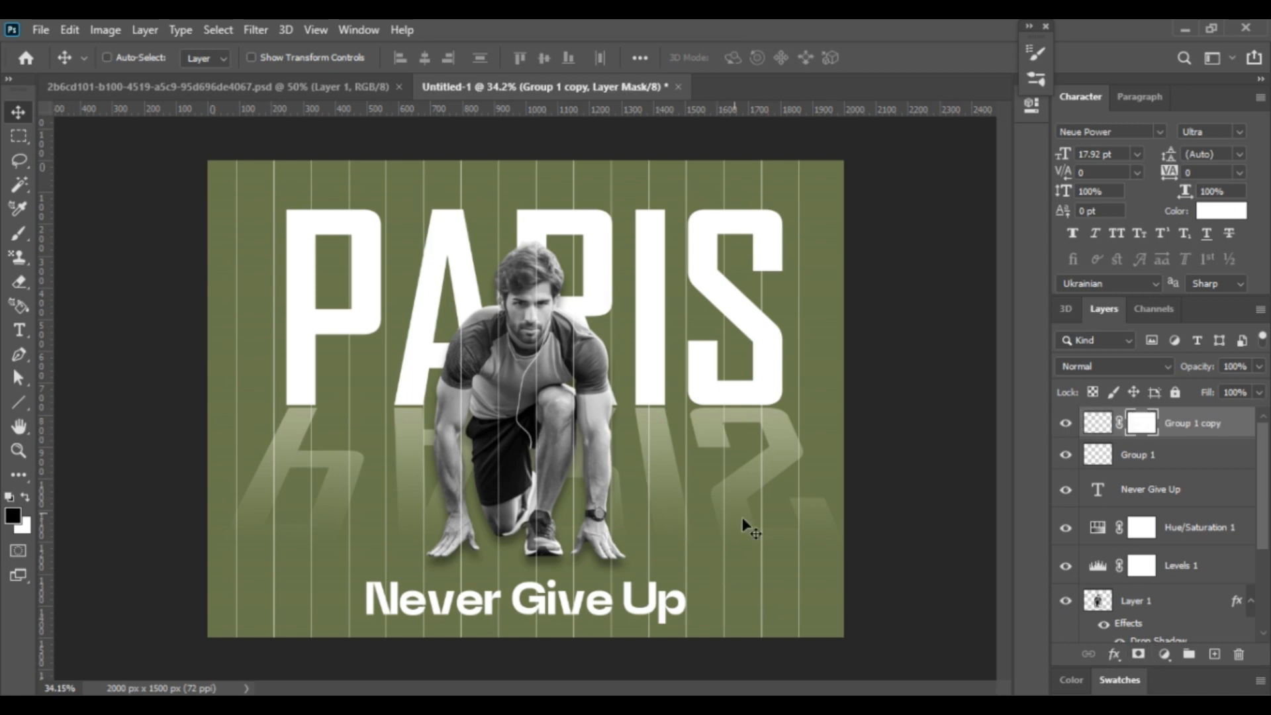
key("g")
left_click_drag(533, 630, 528, 416)
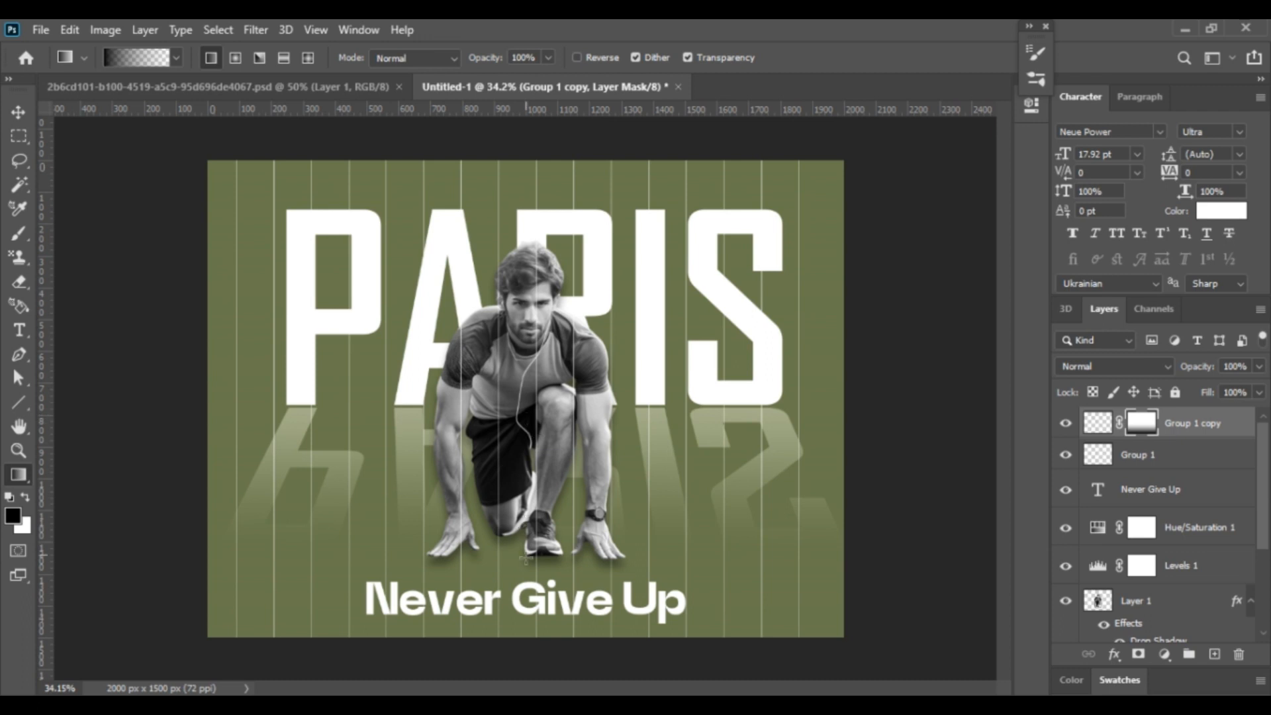
left_click_drag(526, 575, 524, 375)
left_click_drag(525, 669, 526, 535)
Hide the original lines layer with a black gradient on a new layer mask and check both lines layers' visibility.
left_click(1178, 457)
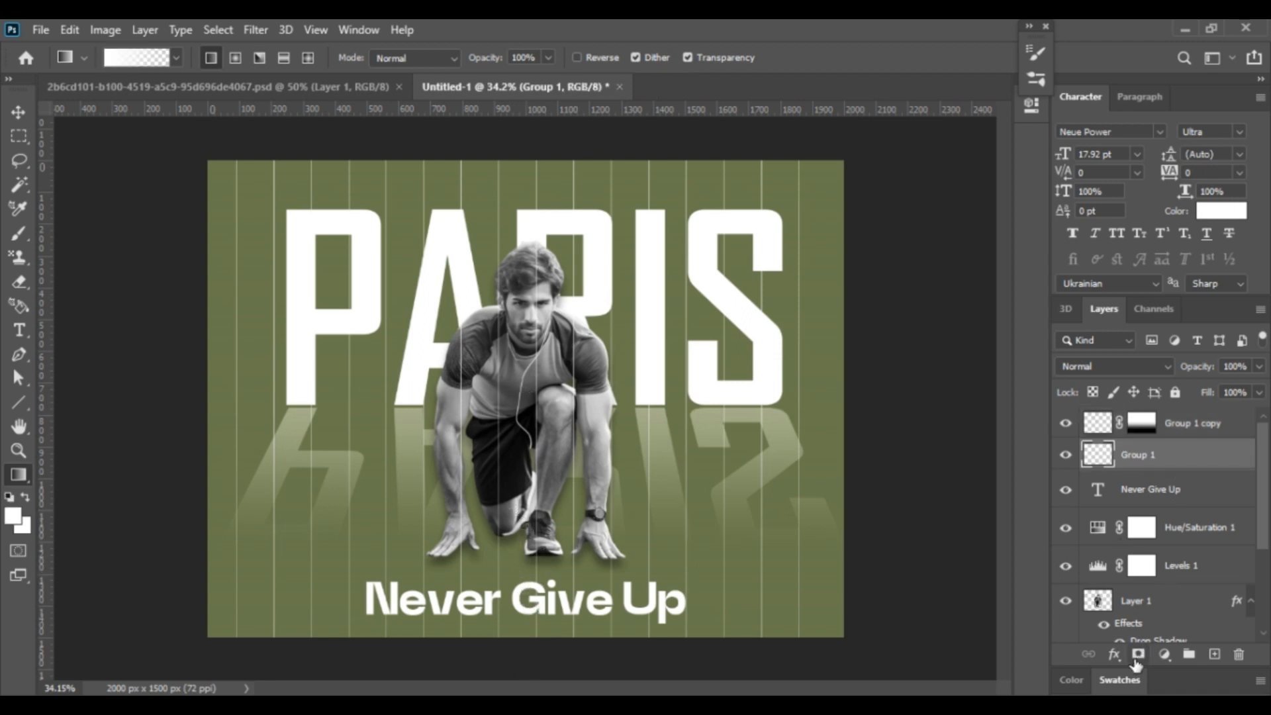
left_click(1137, 655)
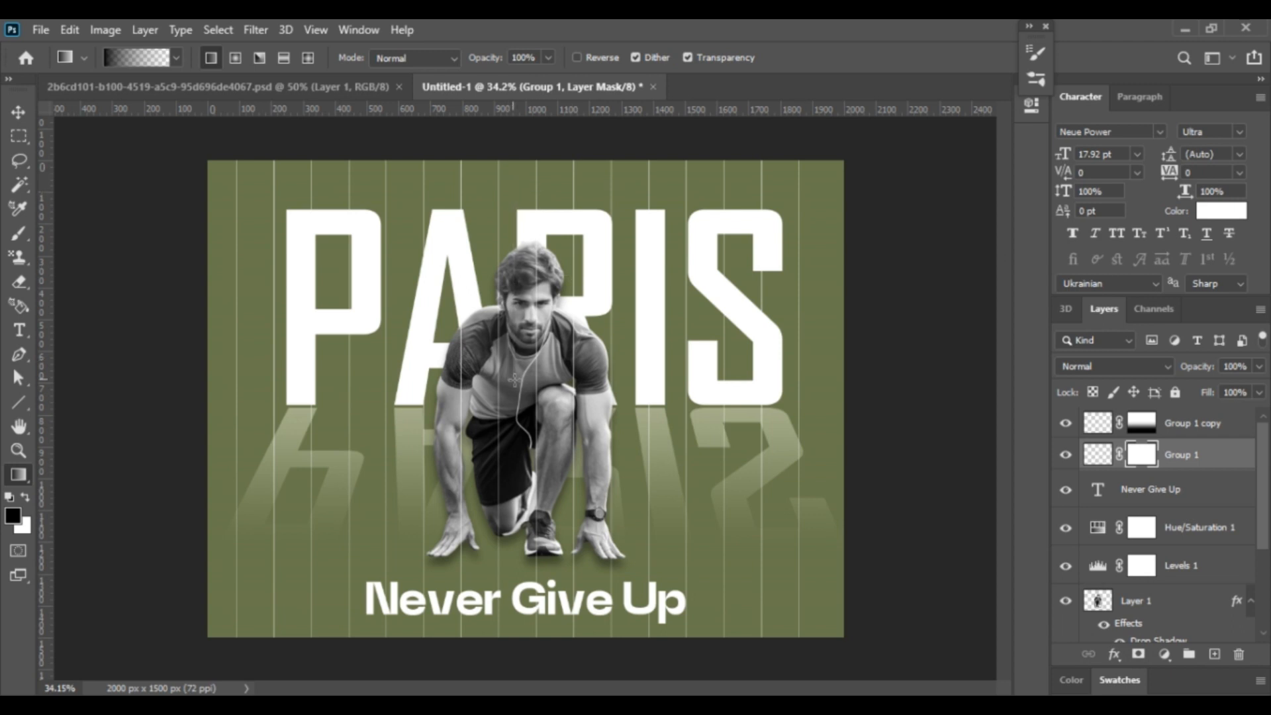
left_click_drag(513, 402, 535, 136)
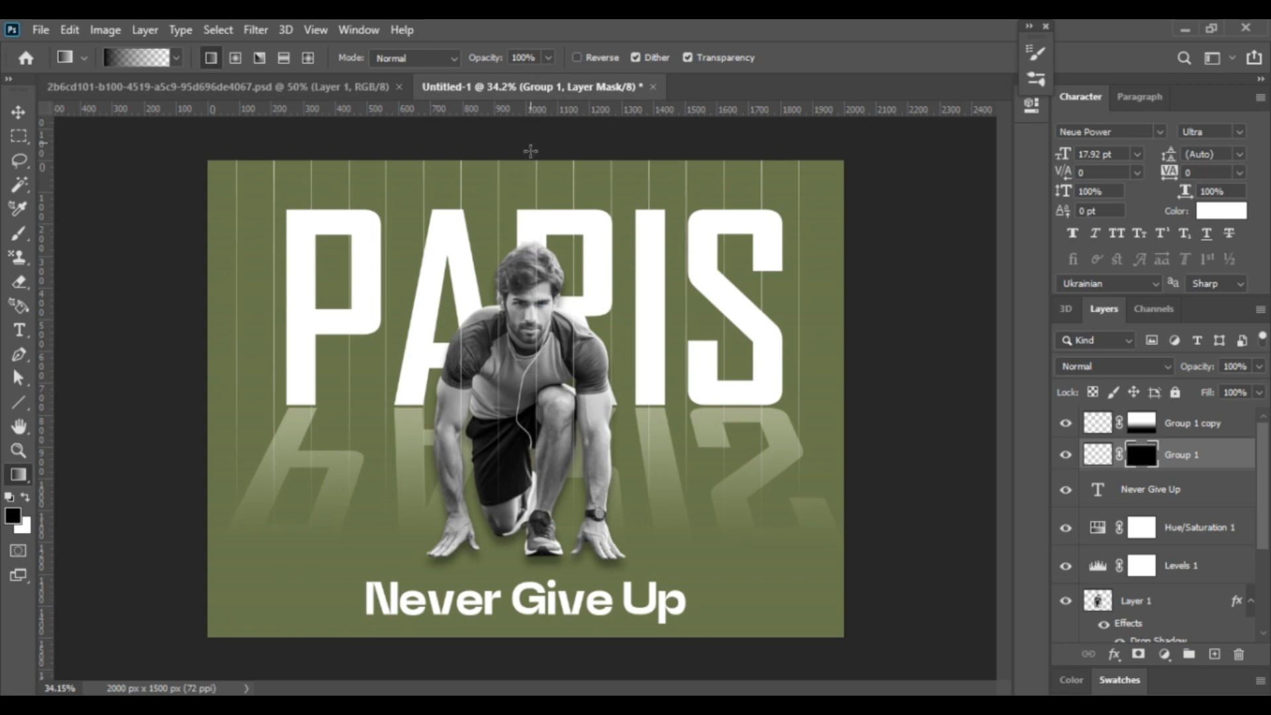
left_click(18, 111)
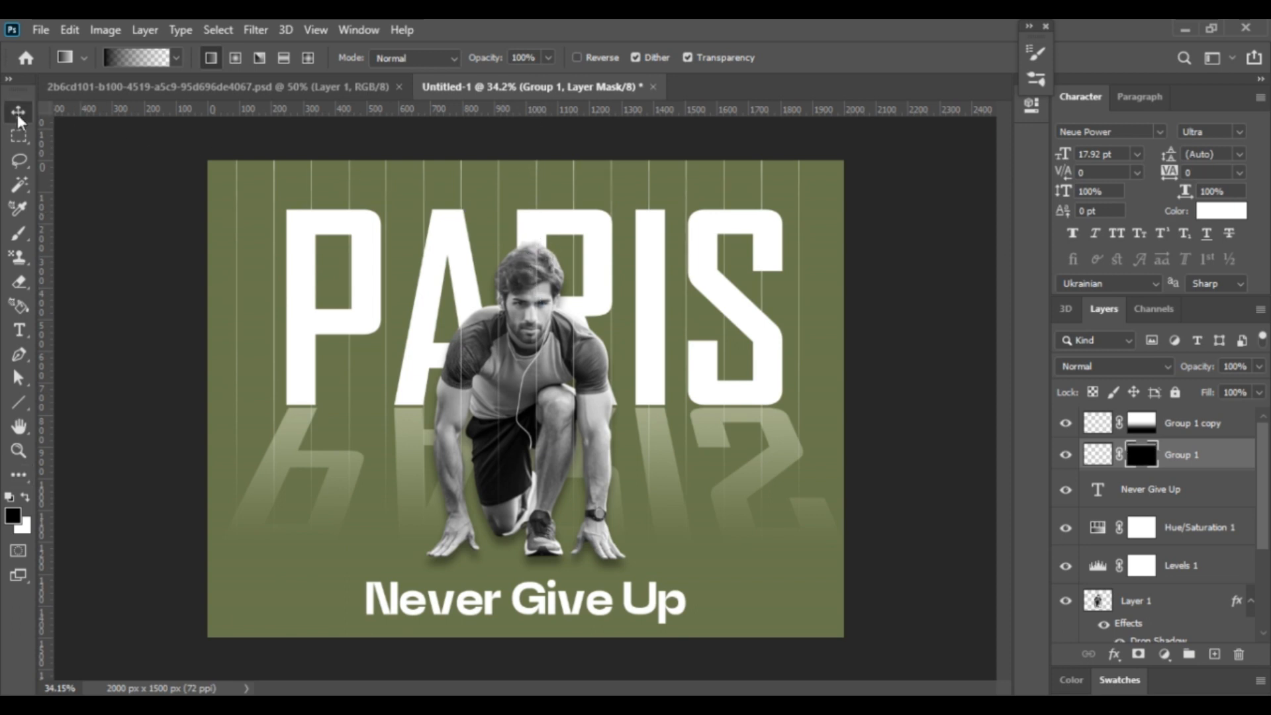
left_click(1065, 424)
left_click(1065, 455)
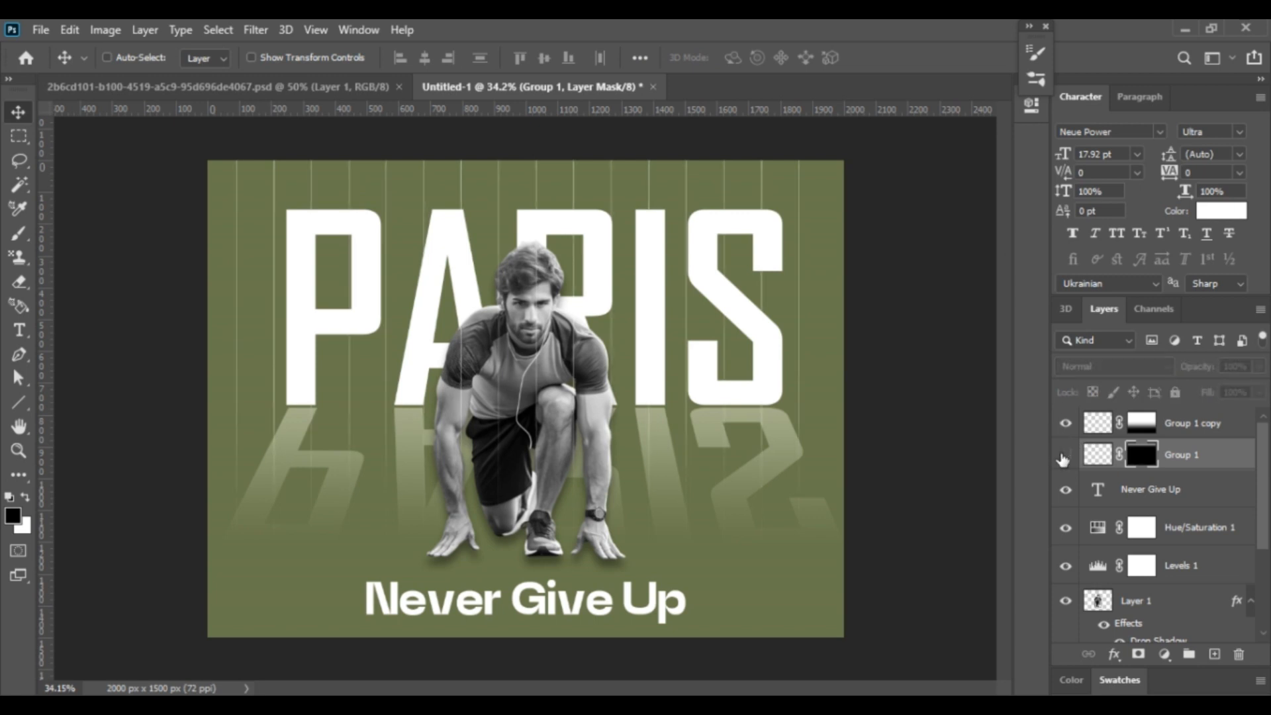
left_click(1065, 456)
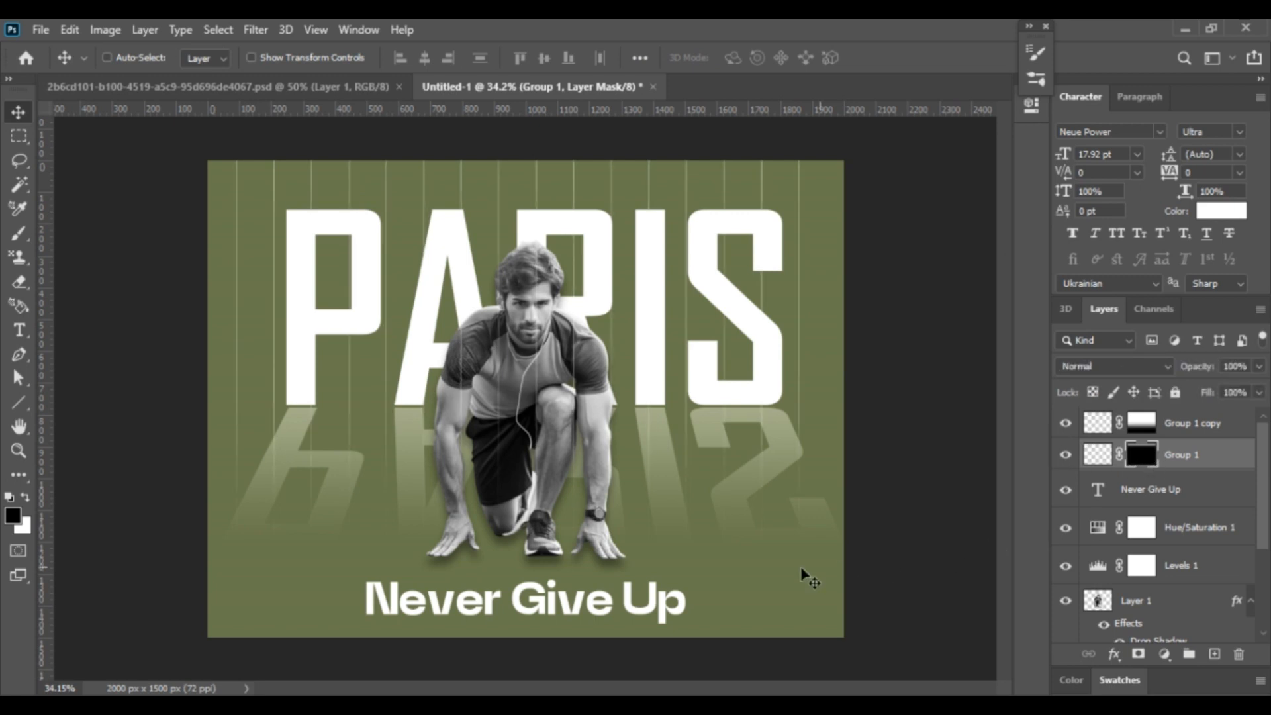
key("g")
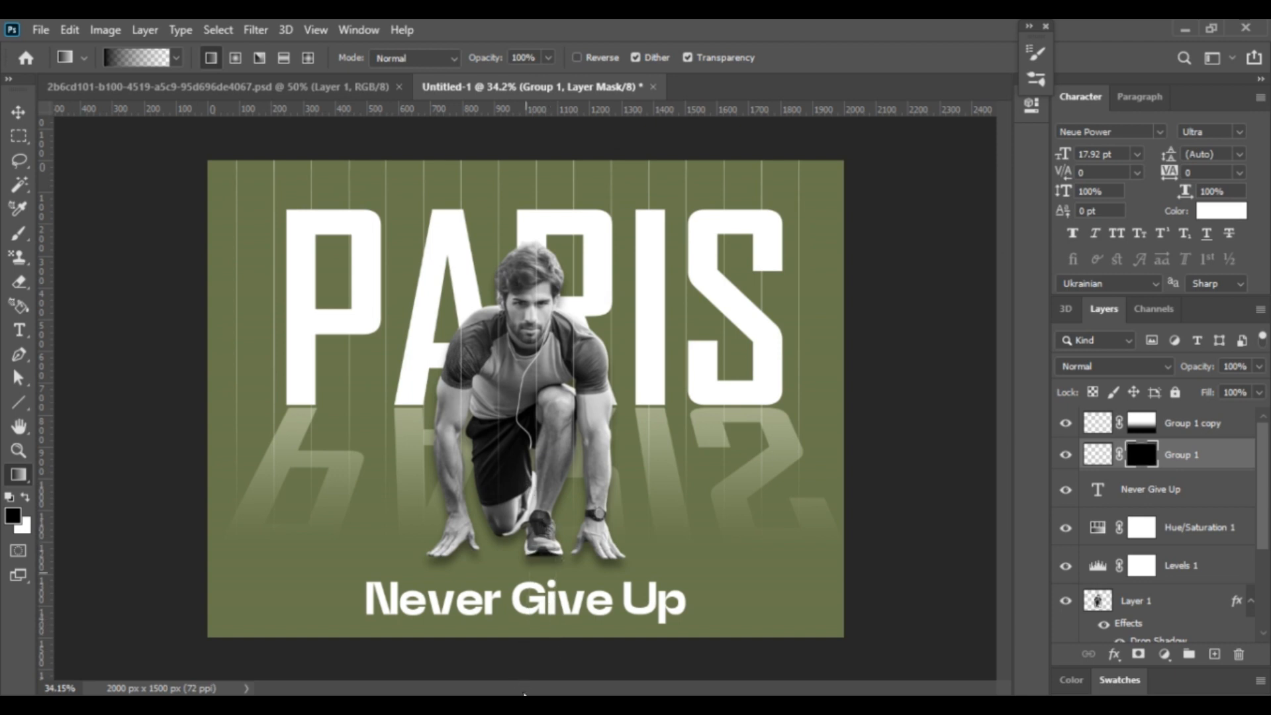
left_click(18, 112)
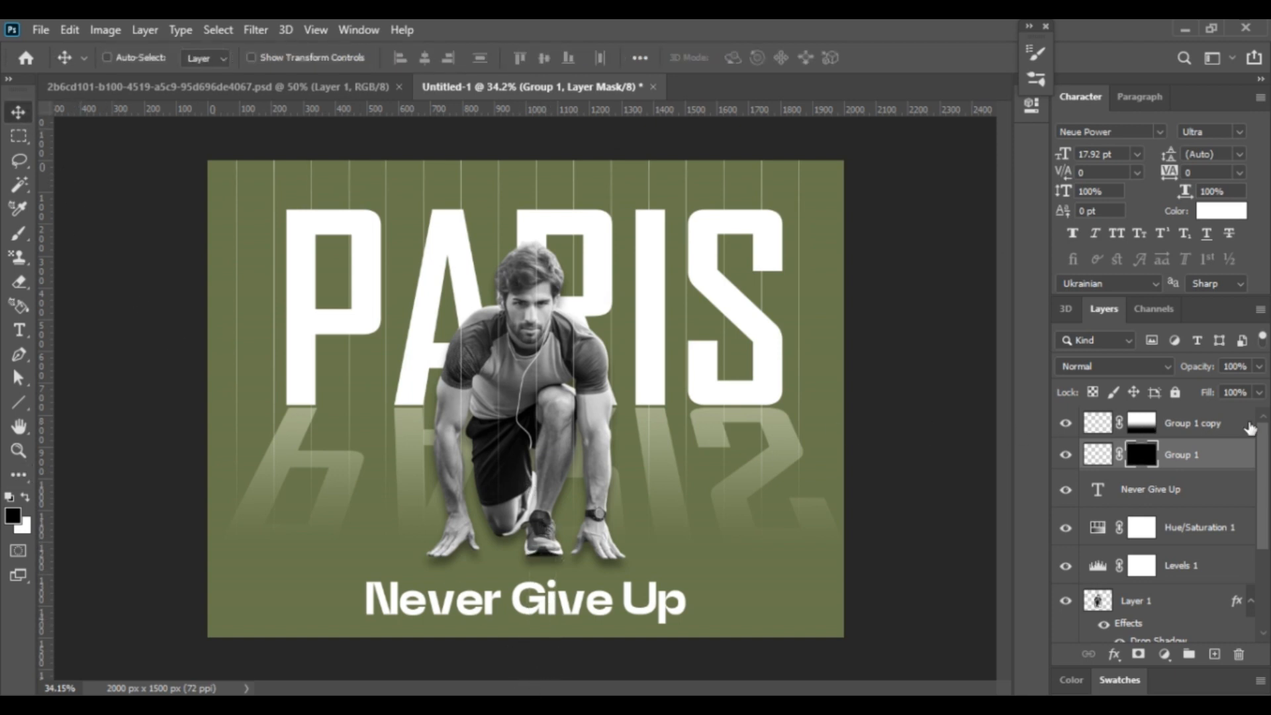
Move both lines layers behind the PARIS text, directly above the green rectangle, and set their blend mode to Hard Mix.
left_click(1228, 429, "ctrl")
key("ctrl+shift+bracketleft")
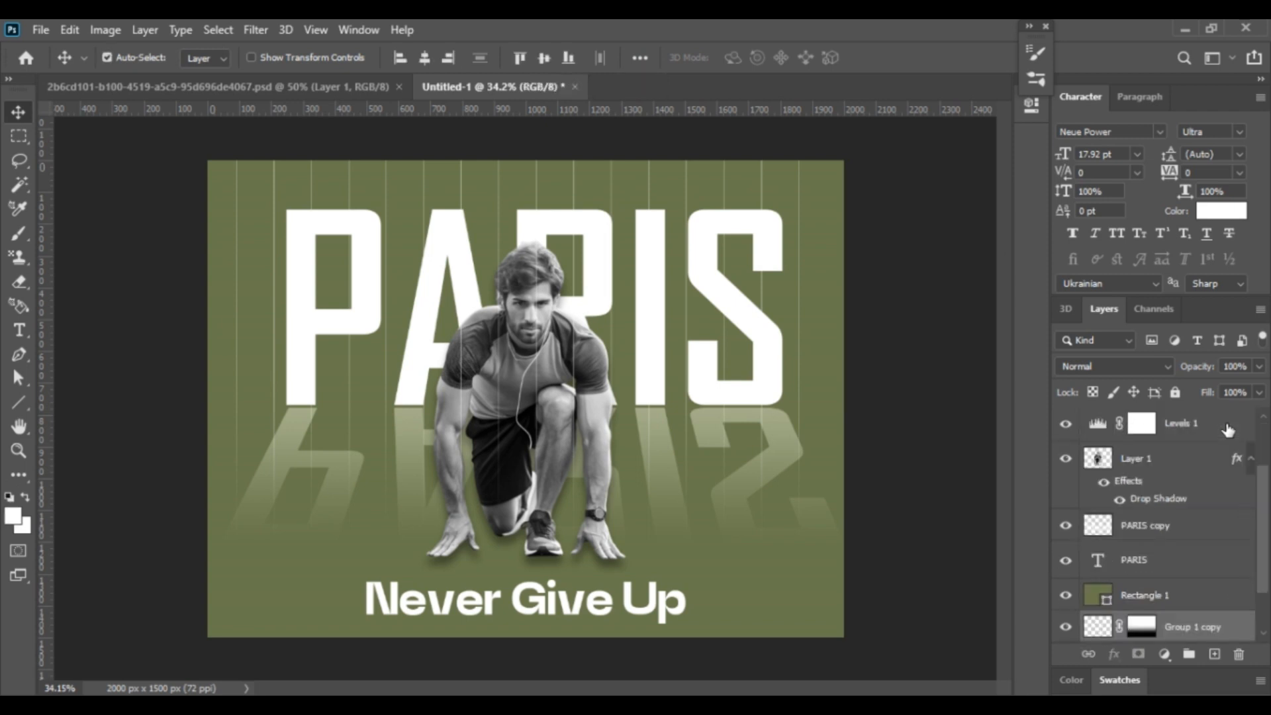
key("ctrl+bracketright")
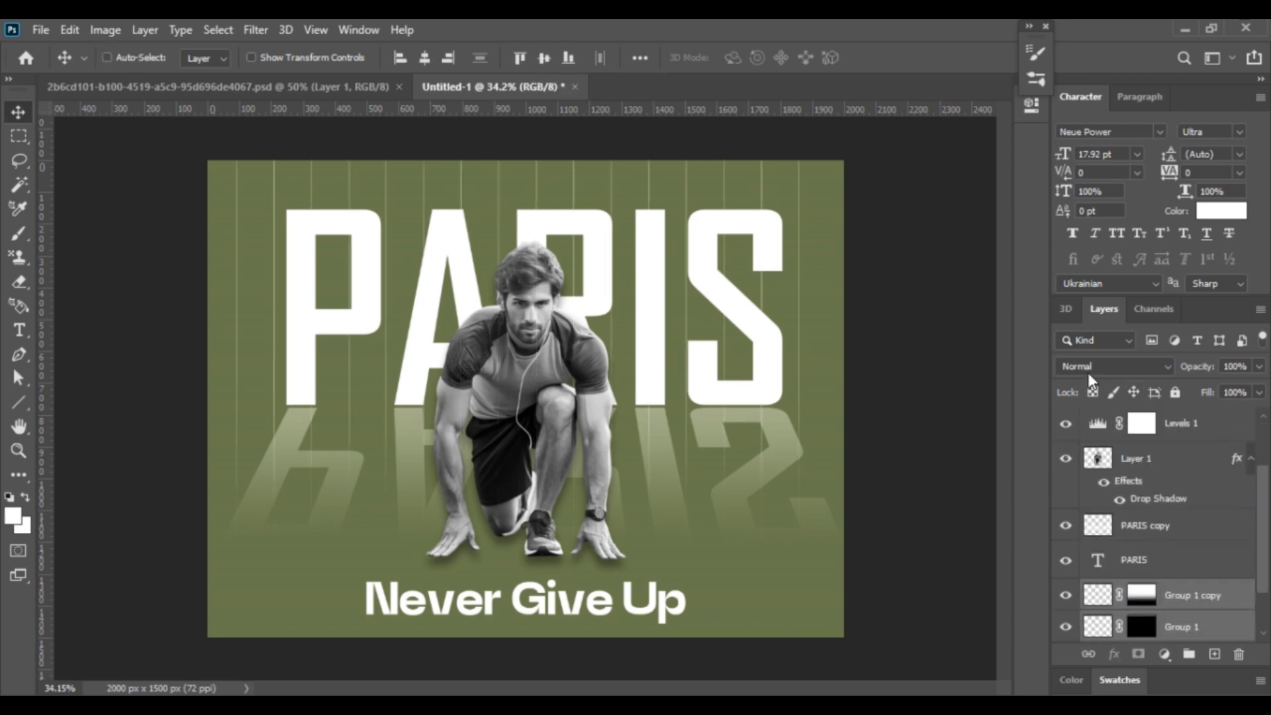
left_click(1091, 370)
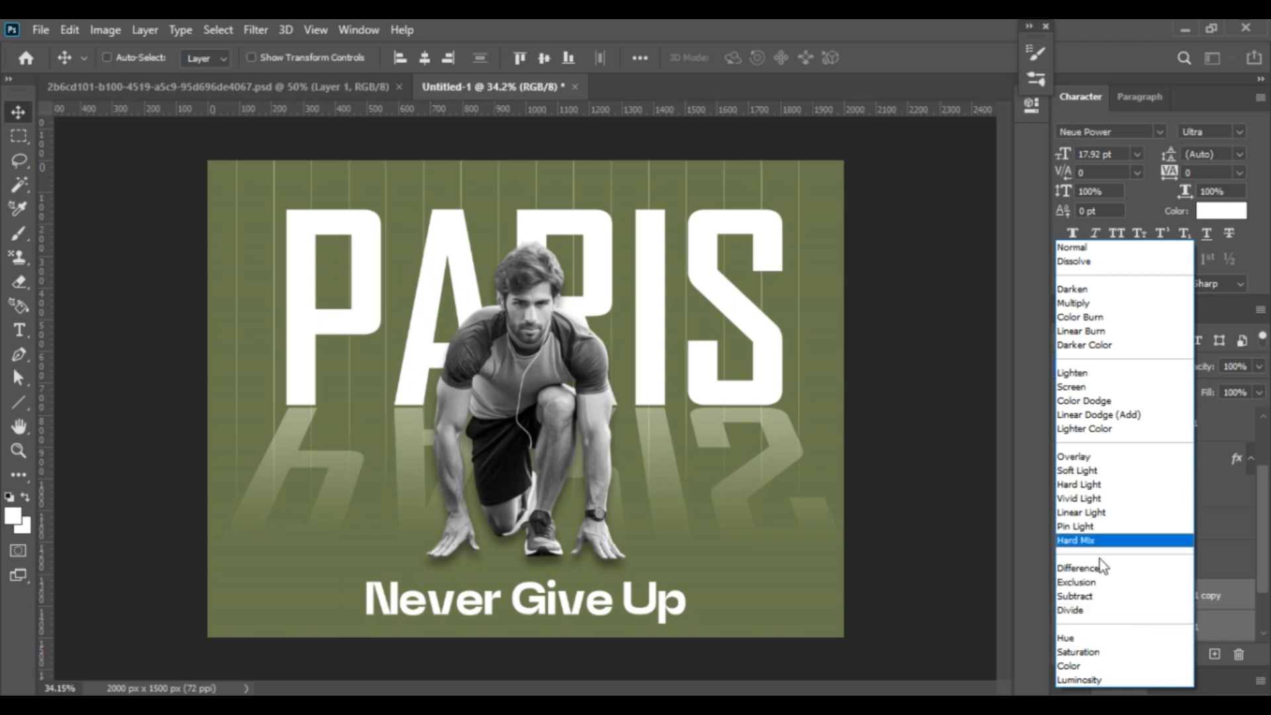
left_click(1099, 540)
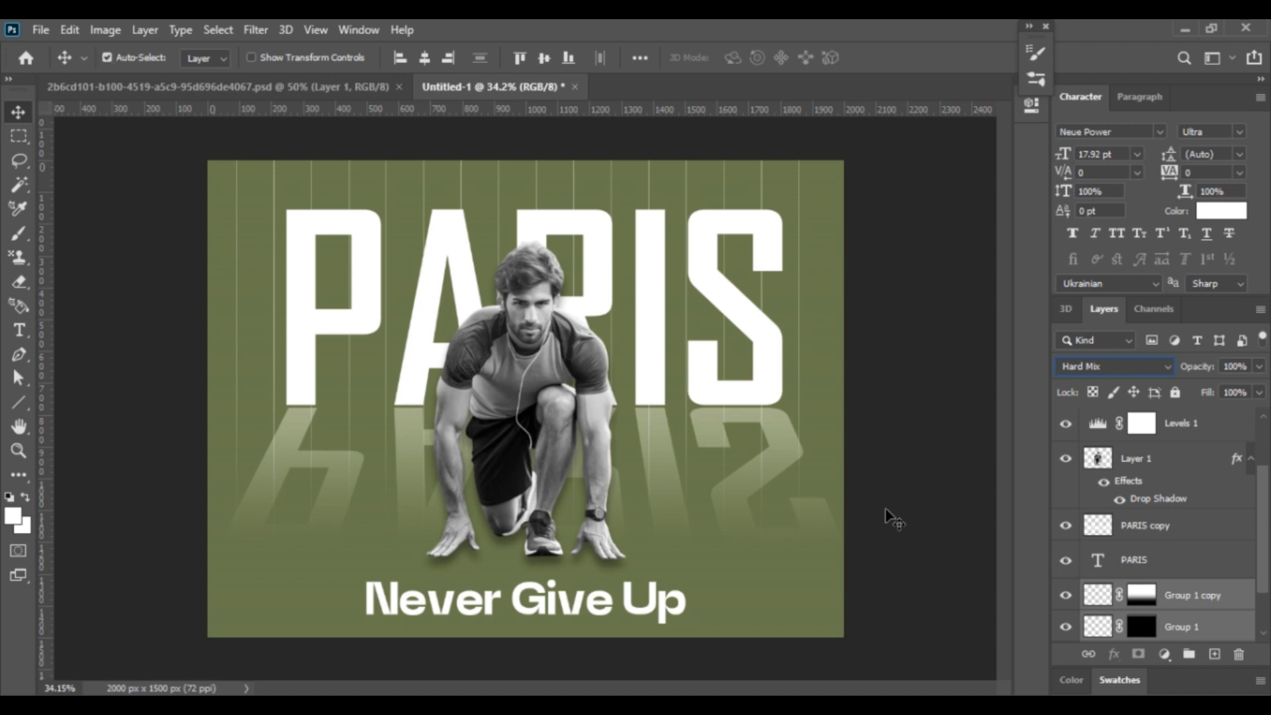
Enlarge both lines layers proportionally so the vertical lines span the full width of the poster.
key("ctrl+t")
left_click_drag(799, 398, 837, 420)
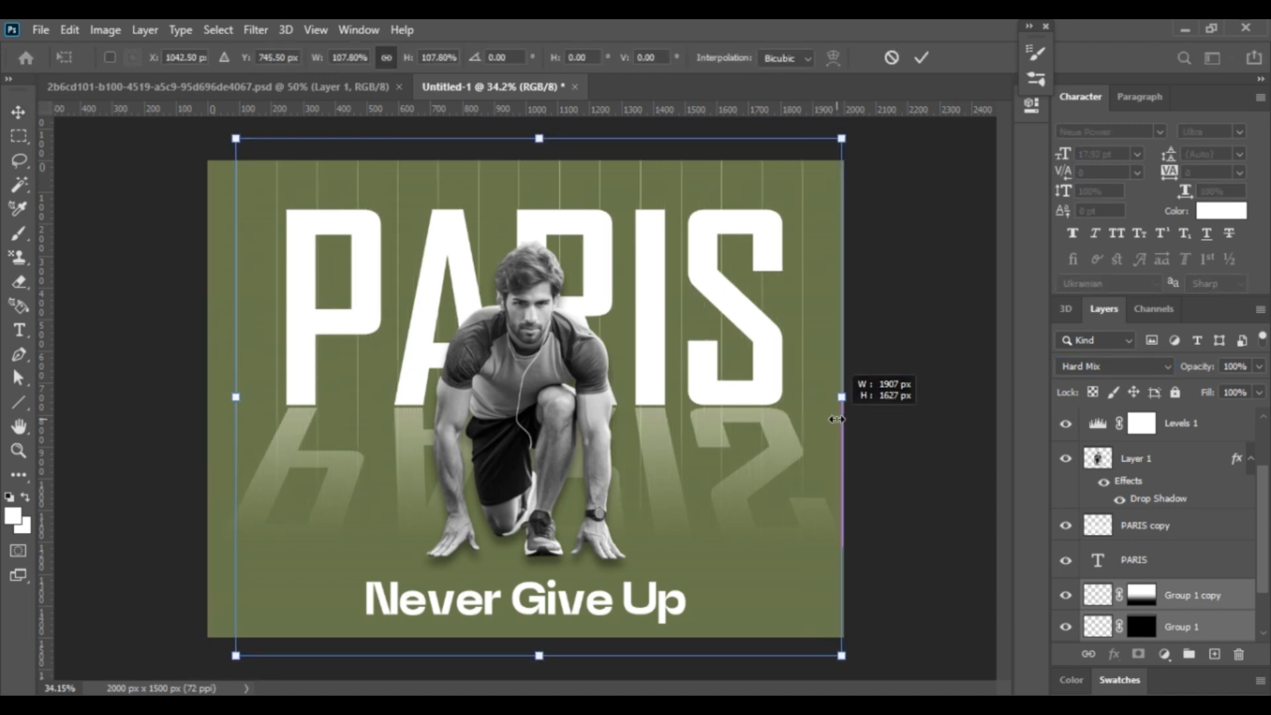
left_click_drag(236, 398, 209, 394)
key("Return")
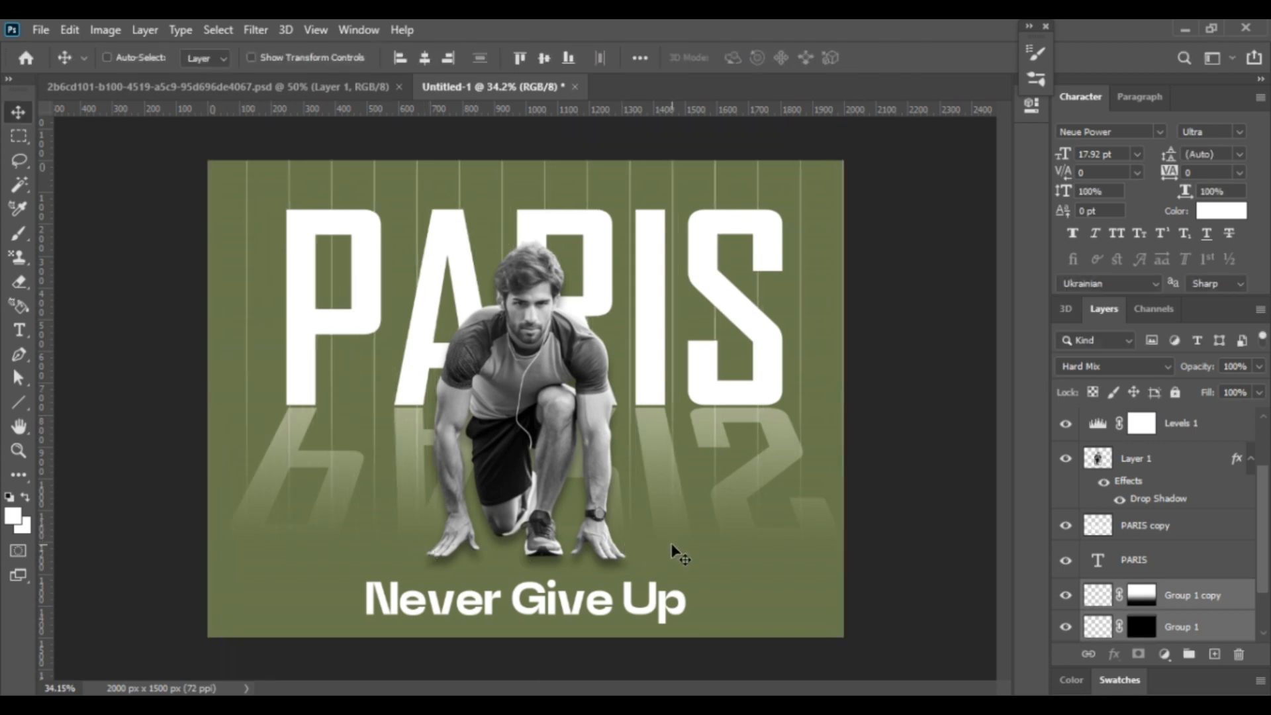
Lower the opacity of both lines layers to 50% and deselect them.
key("2")
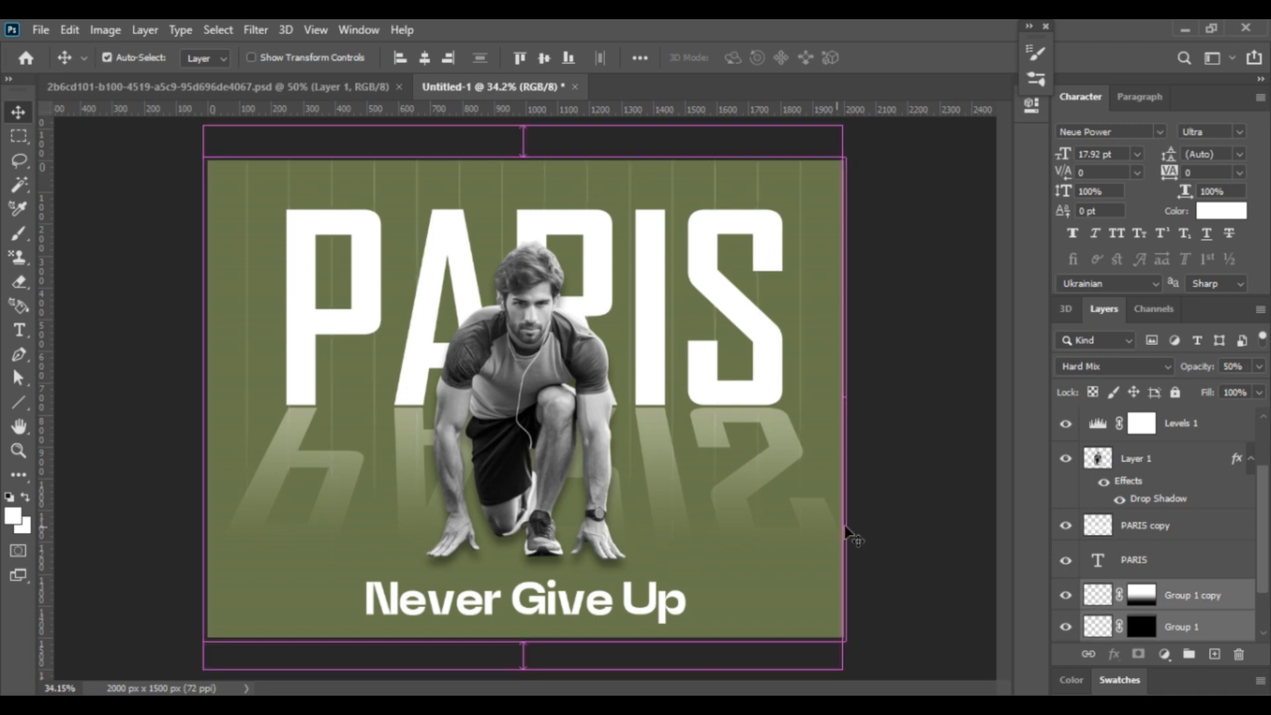
left_click(857, 487)
key("ctrl")
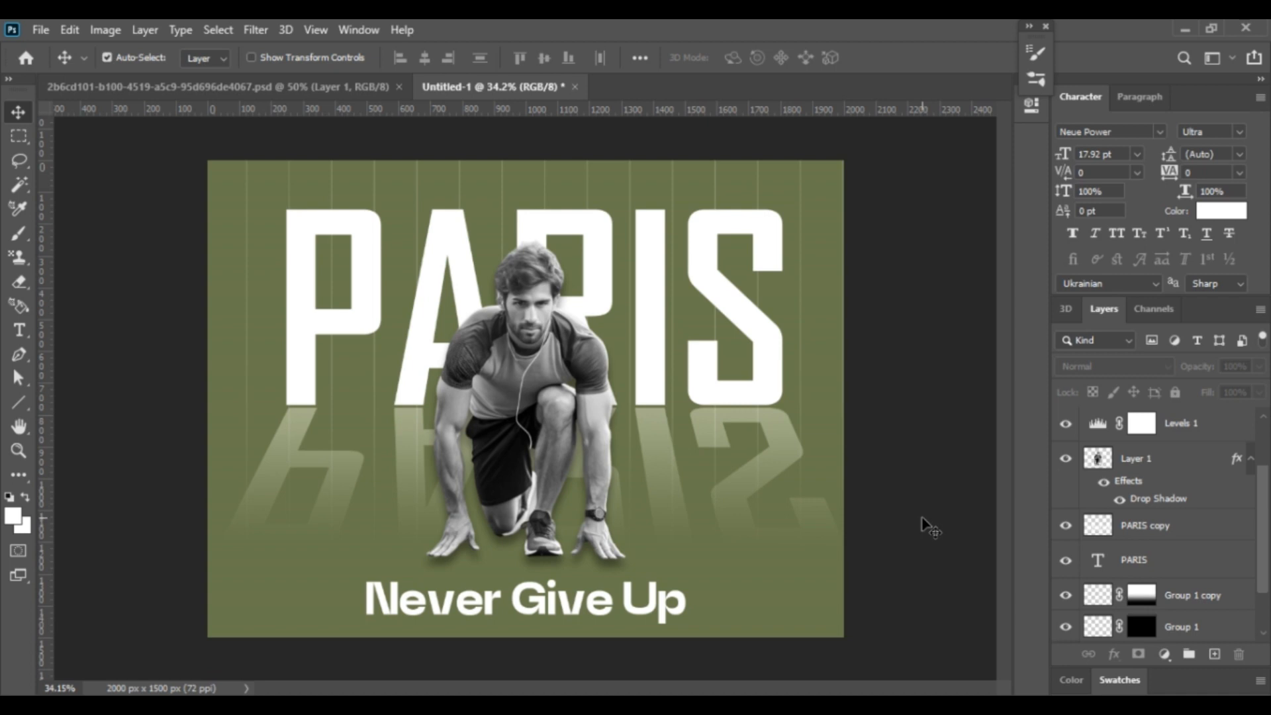
key("ctrl")
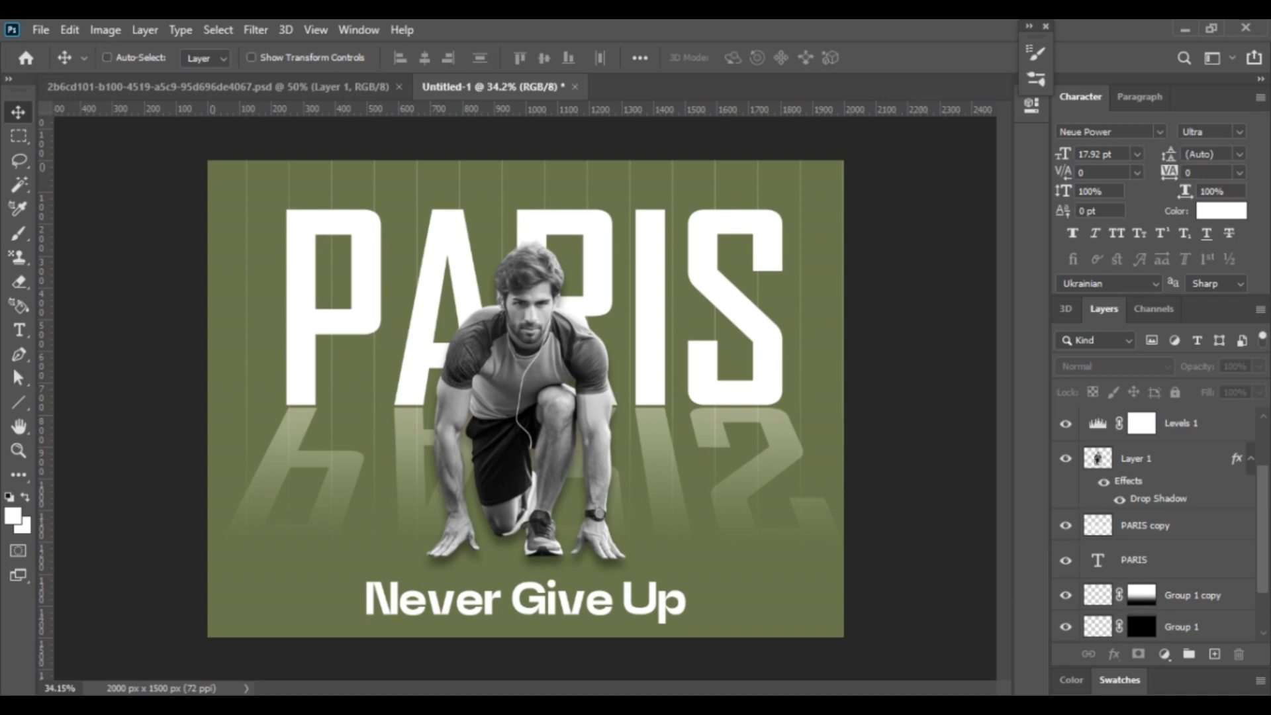